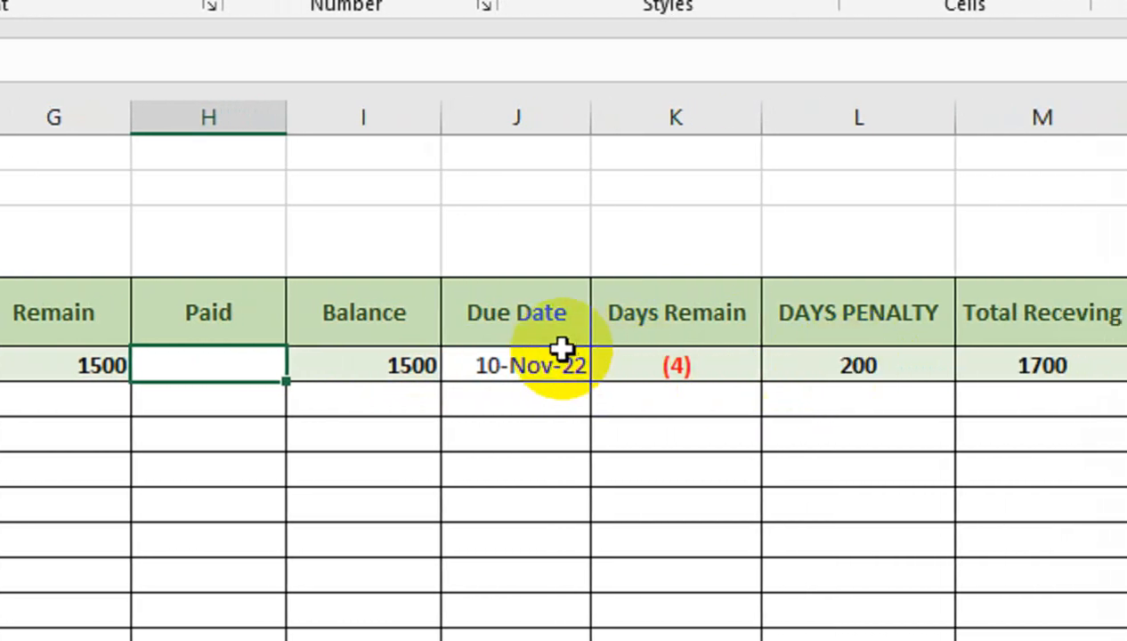
- Set the Due Date for the first student to 15-Nov-22
left_click(556, 347)
type("15-")
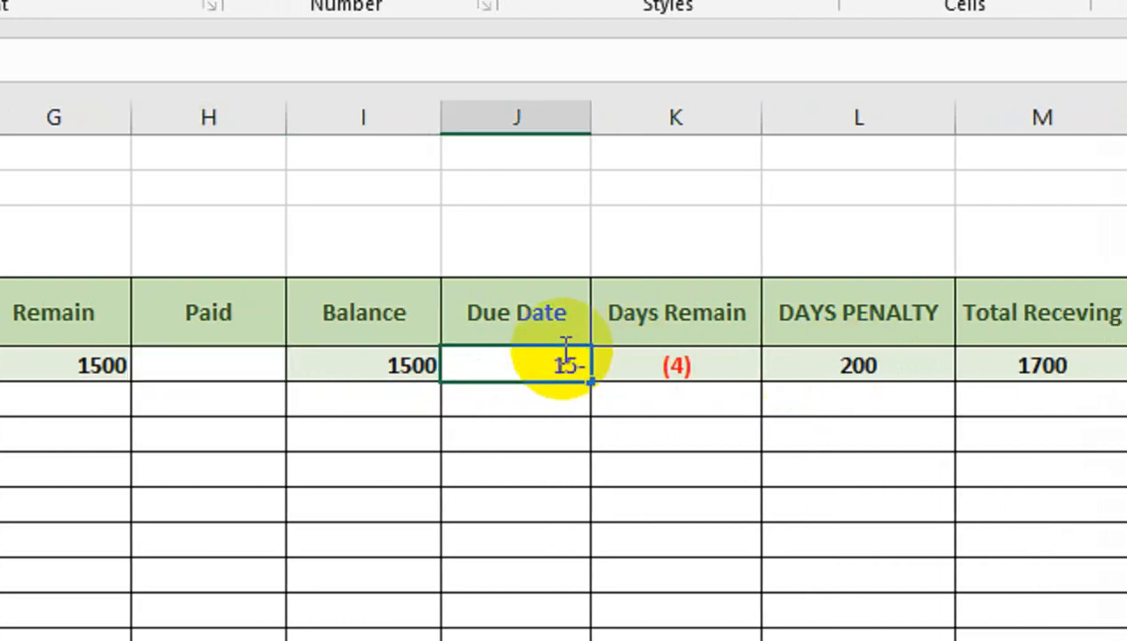
type("Nov-22")
key("Return")
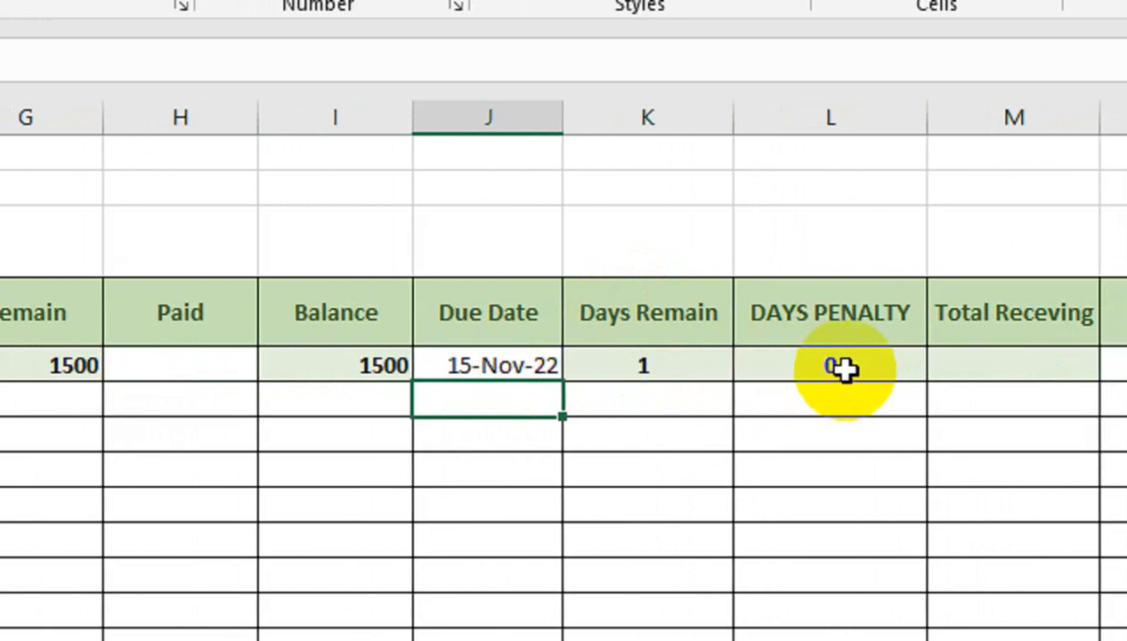
- Enter 1500 as the first student's Paid amount
left_click(229, 365)
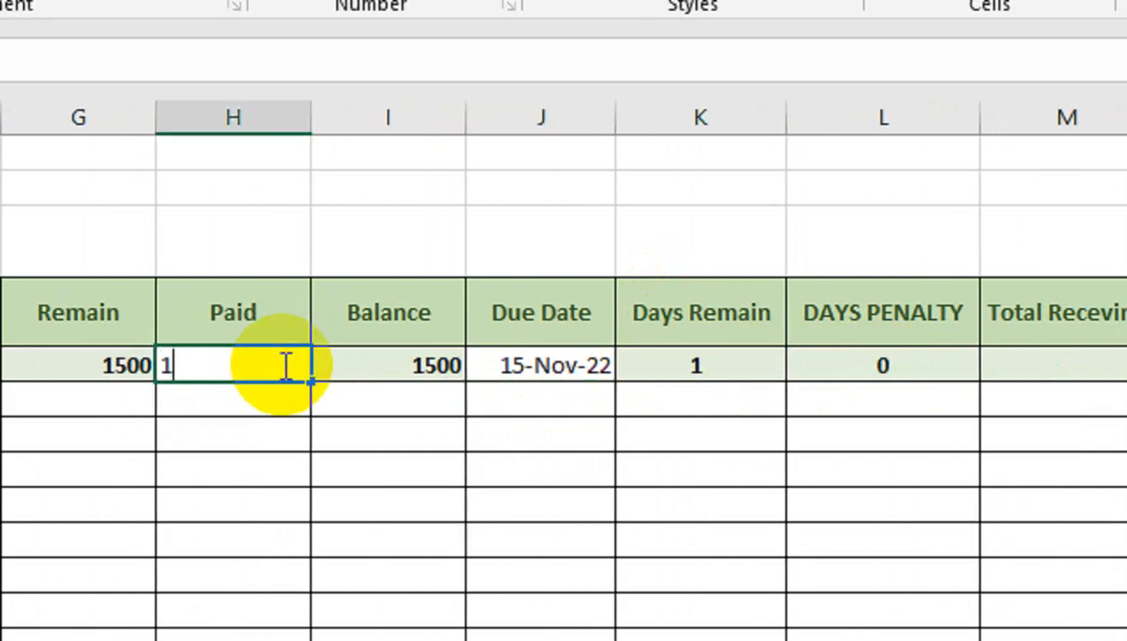
key("Return")
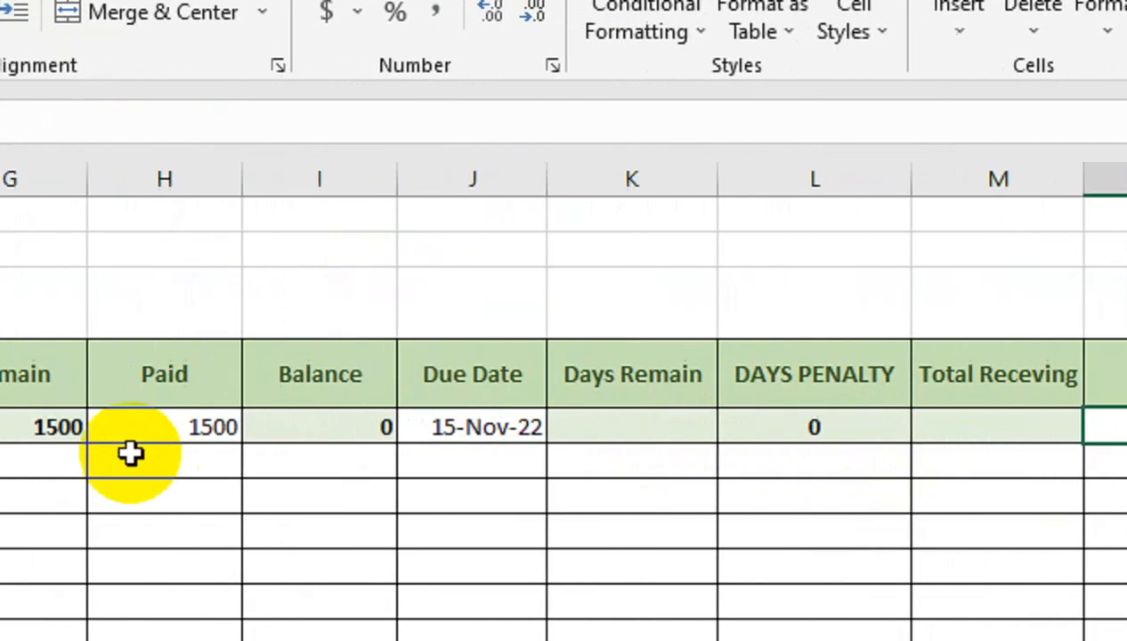
- Change the first student's Due Date to 12-Nov-22
left_click(498, 425)
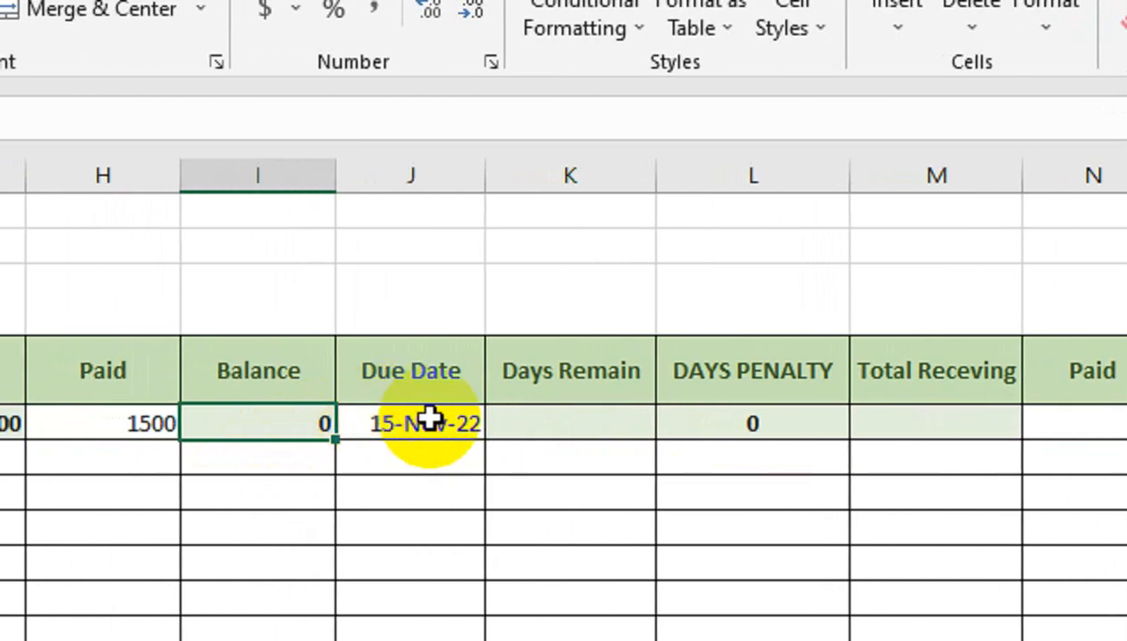
left_click(415, 423)
type("12-")
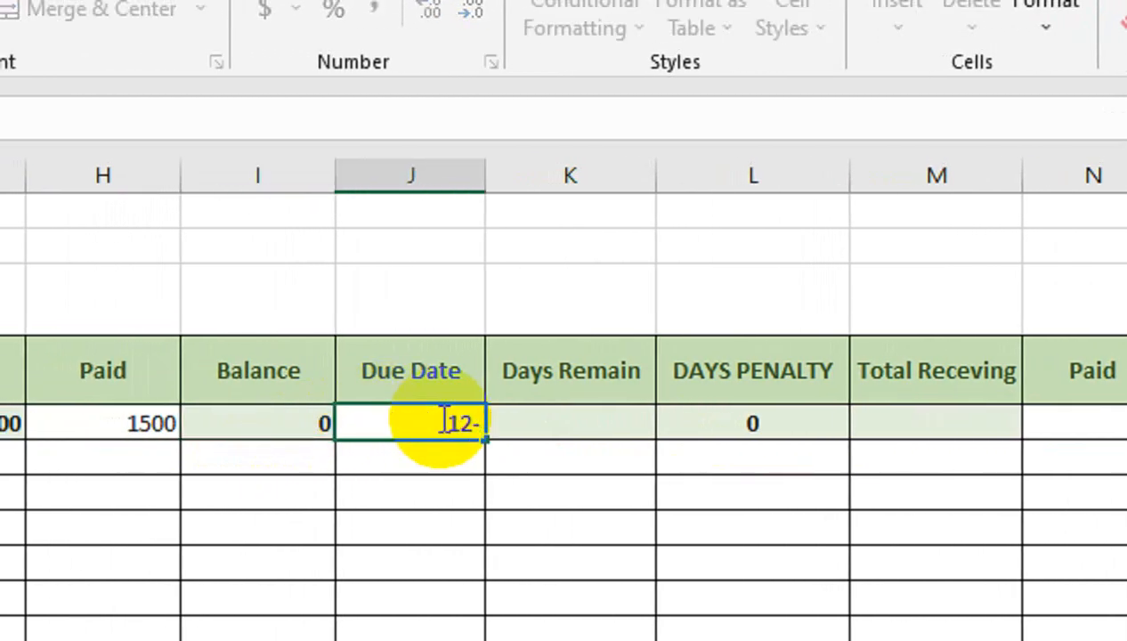
type("Nov-22")
key("Return")
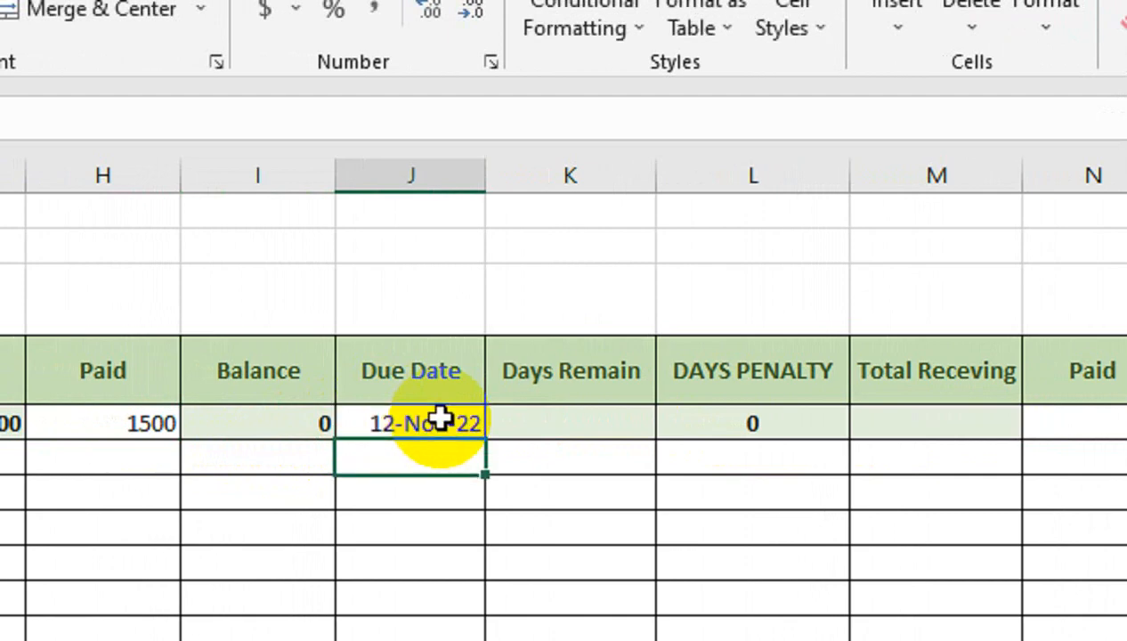
- Clear the first student's Paid amount
left_click(106, 423)
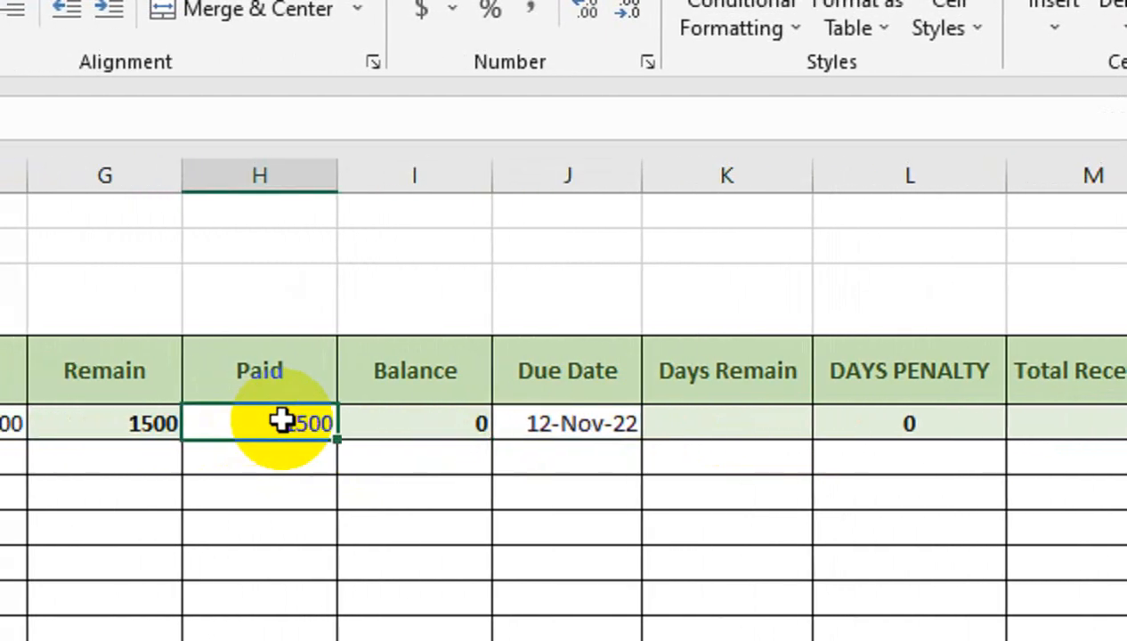
key("Delete")
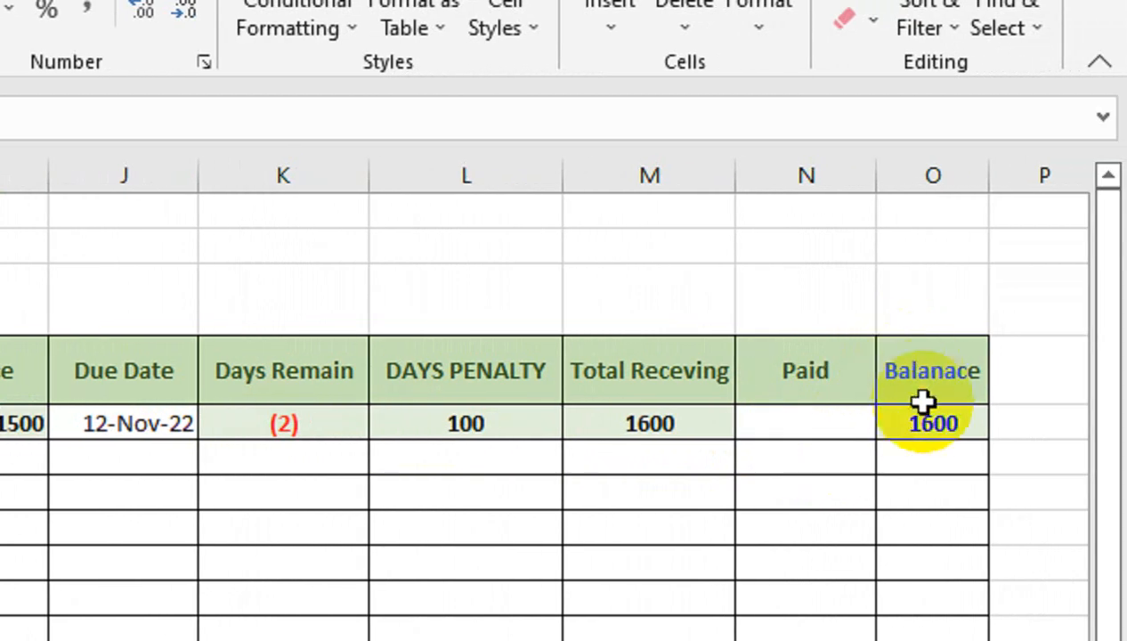
- Enter 1600 in the second Paid column for the first student, then clear it
left_click(858, 430)
type("1600")
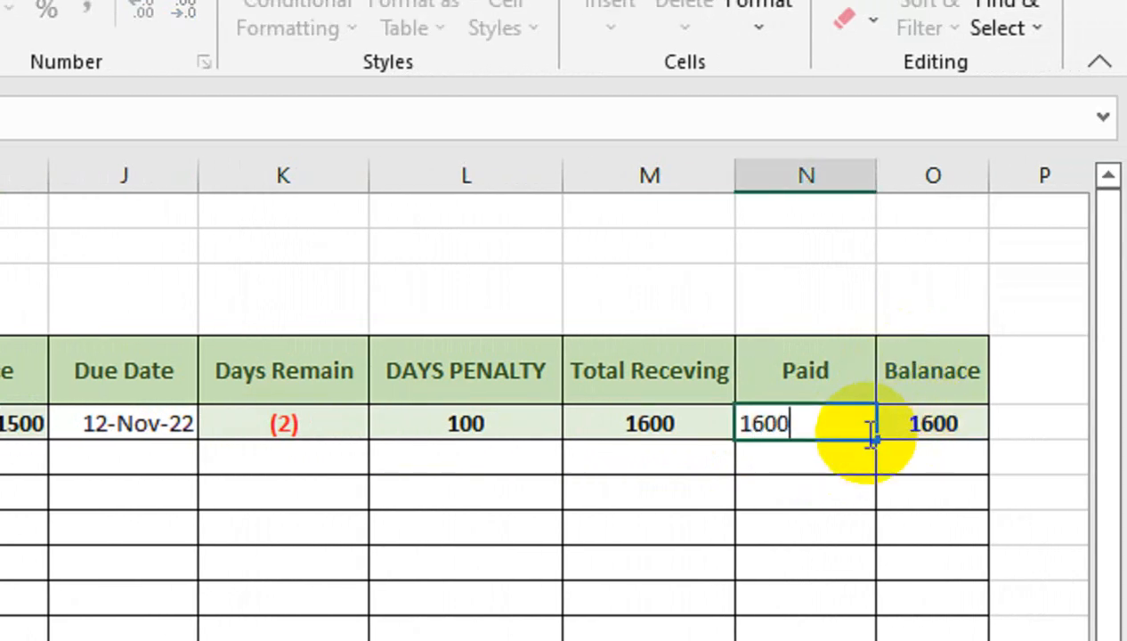
key("Return")
left_click(857, 429)
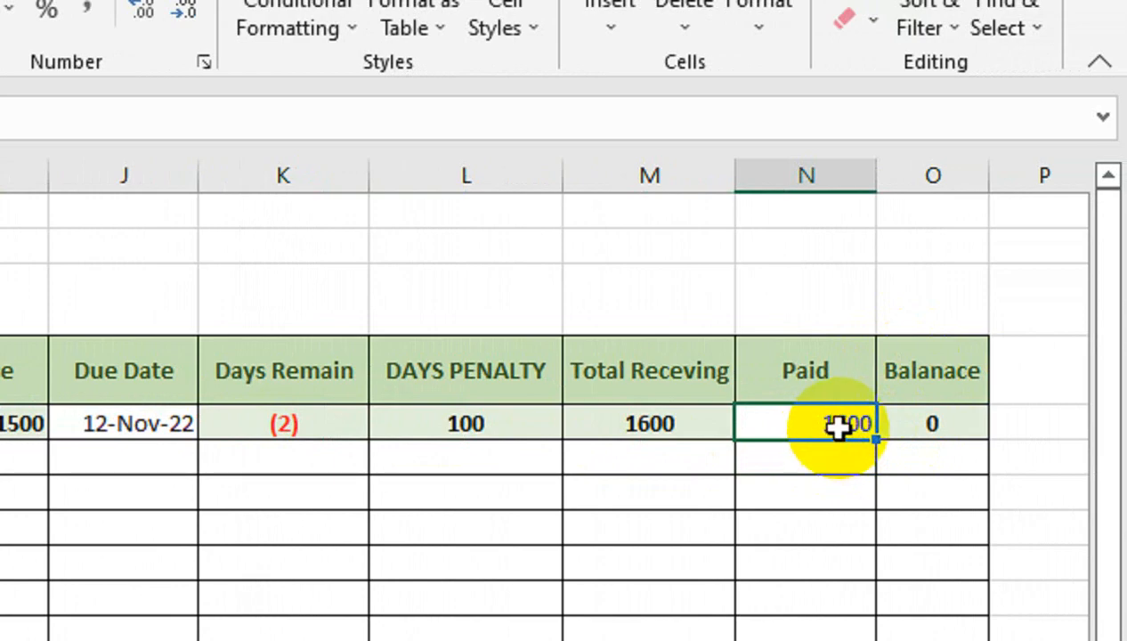
key("Delete")
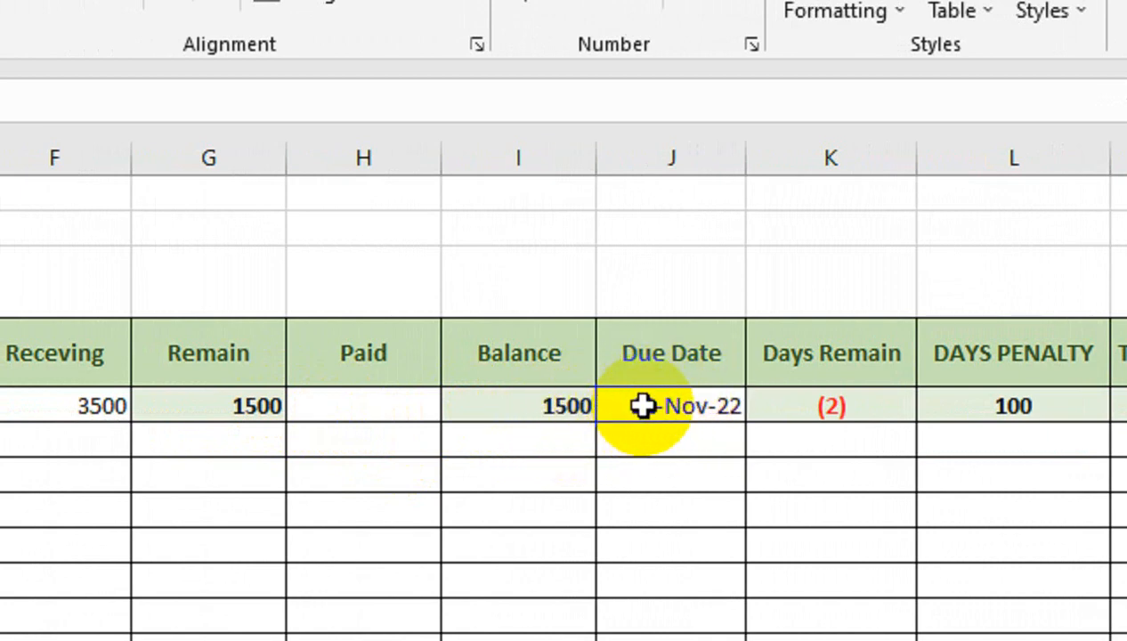
scroll(646, 423, "right", 5)
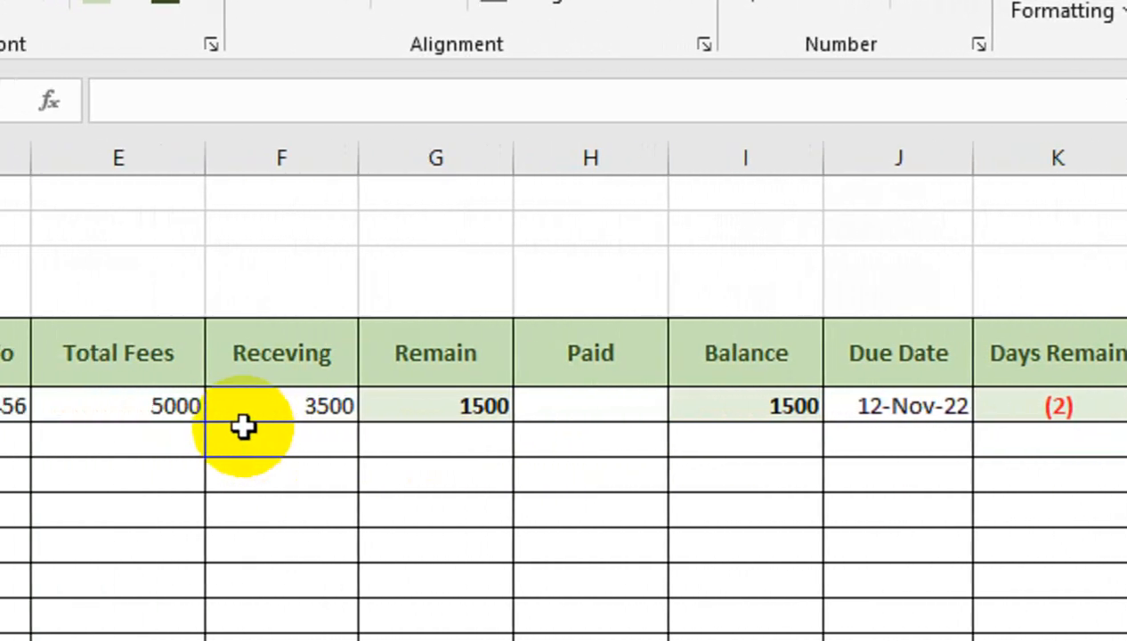
left_click_drag(96, 368, 55, 397)
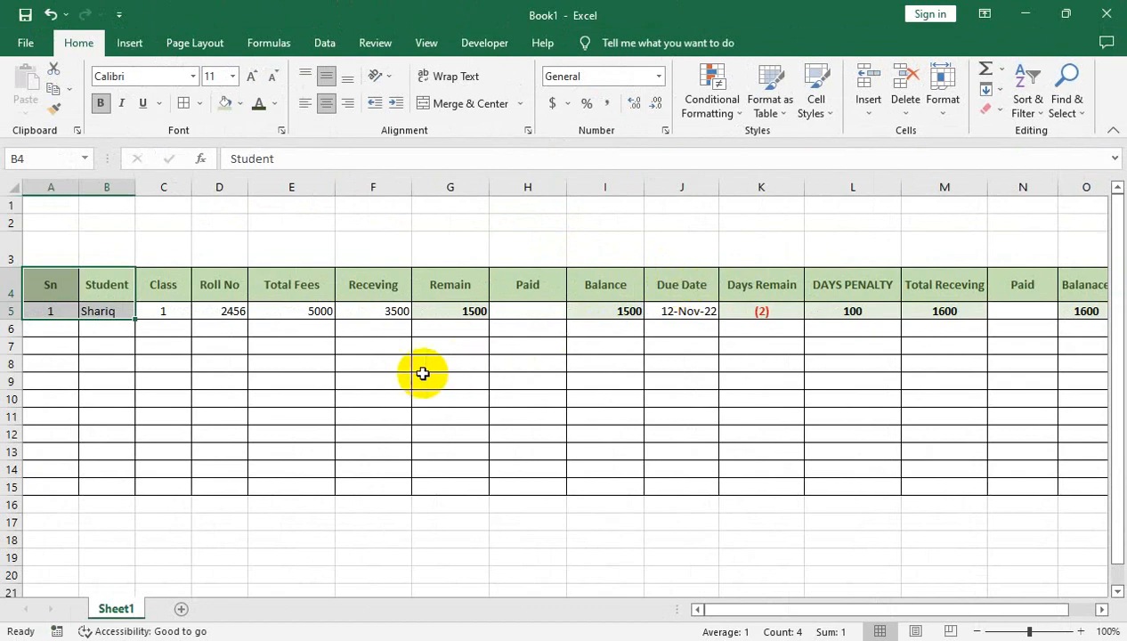
- Create a copy of Sheet1 placed before the original sheet
left_click(405, 376)
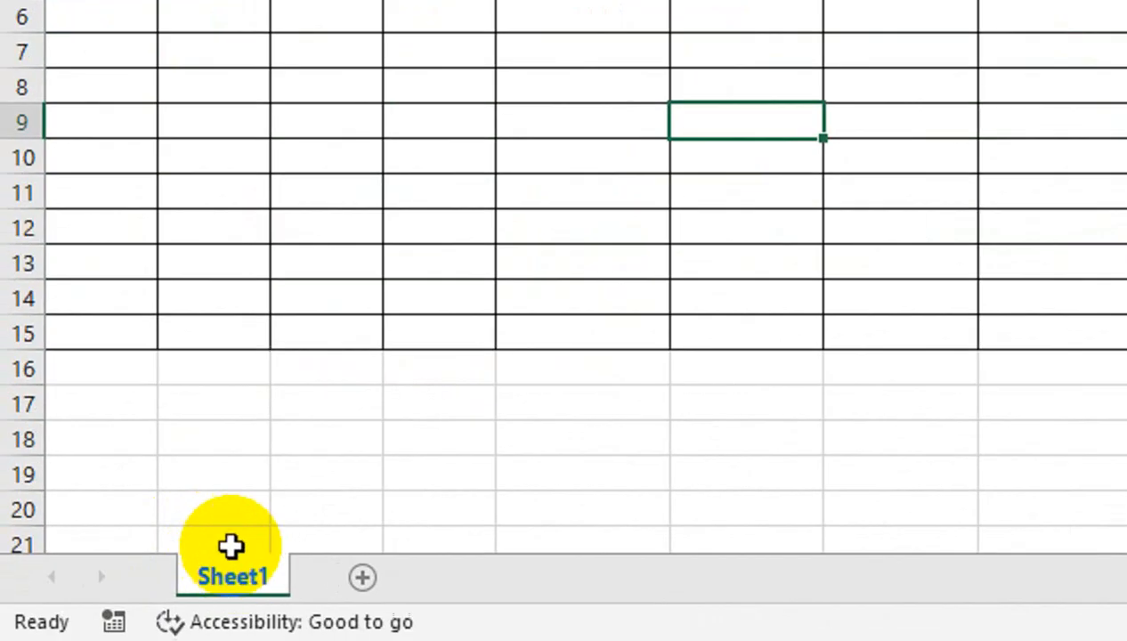
right_click(116, 606)
left_click(242, 460)
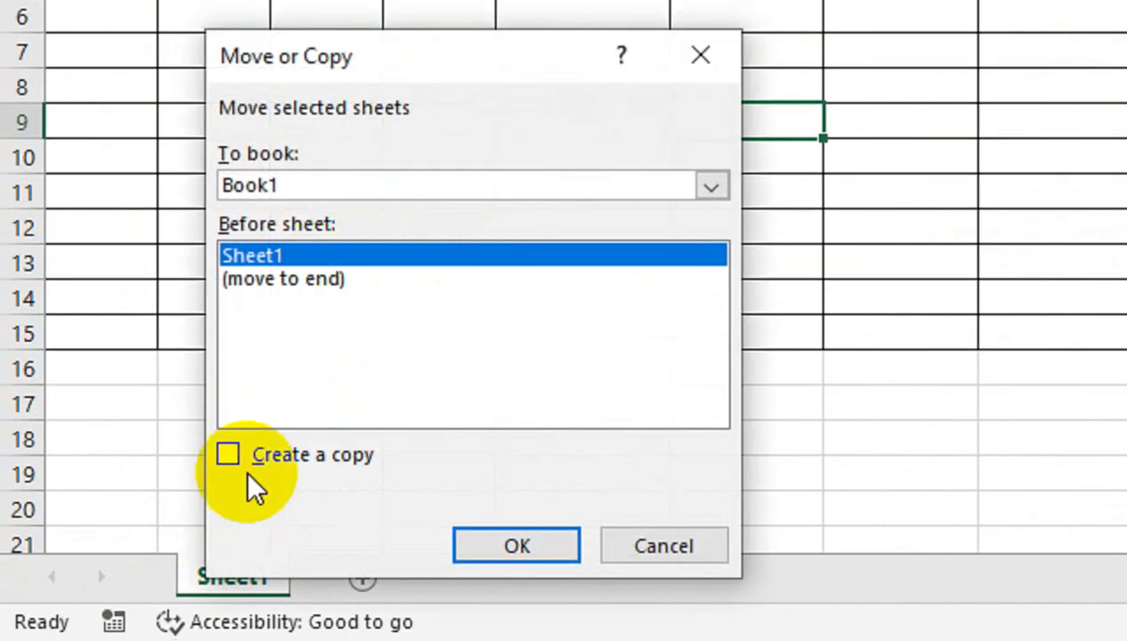
left_click(272, 465)
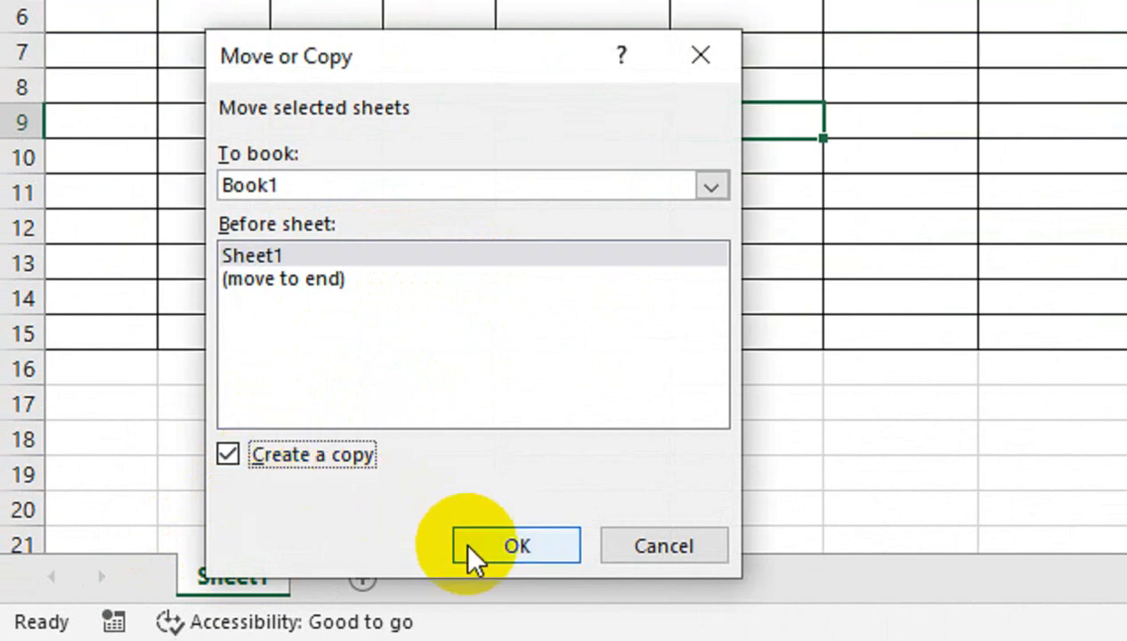
left_click(493, 560)
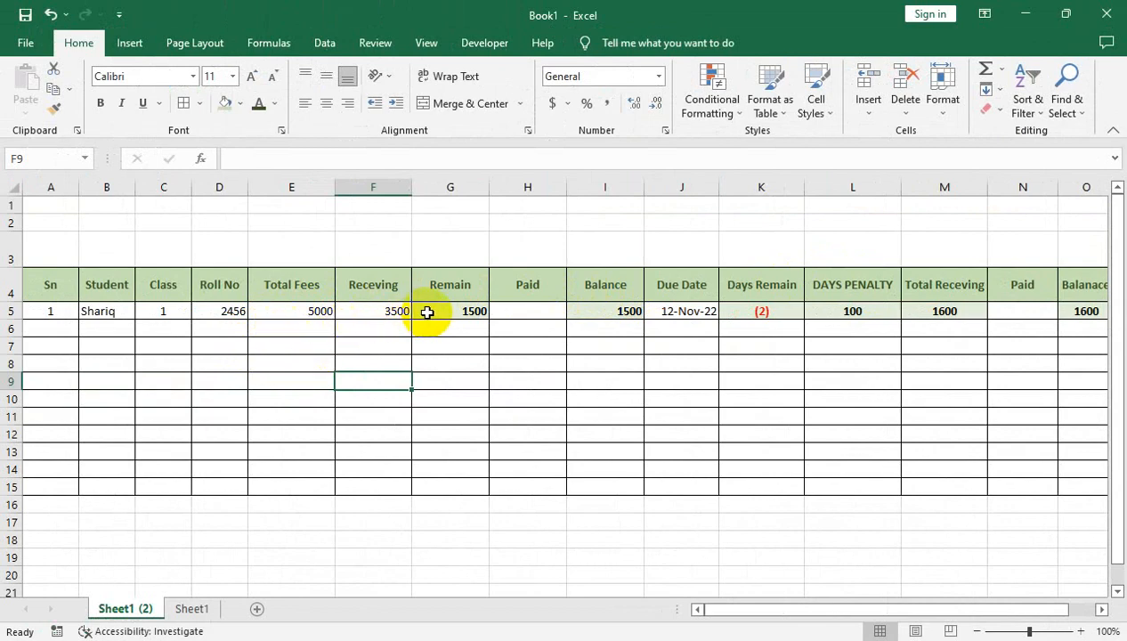
- Enter 2 below the first serial number and fill the Sn column down to 5 in row 9
left_click(521, 405)
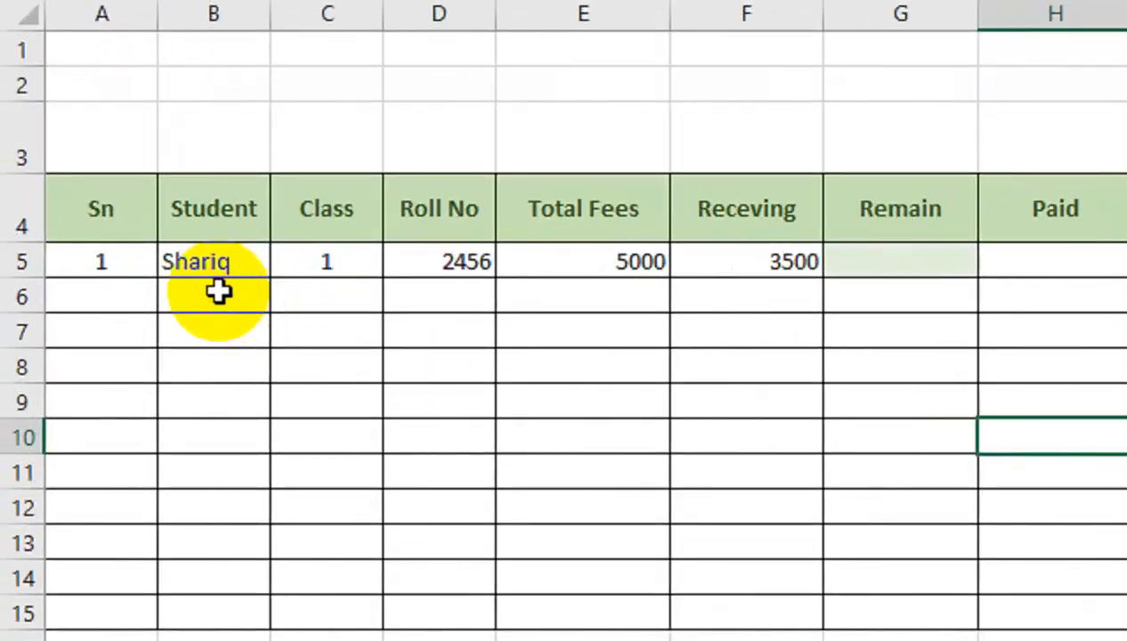
left_click(57, 315)
left_click(120, 285)
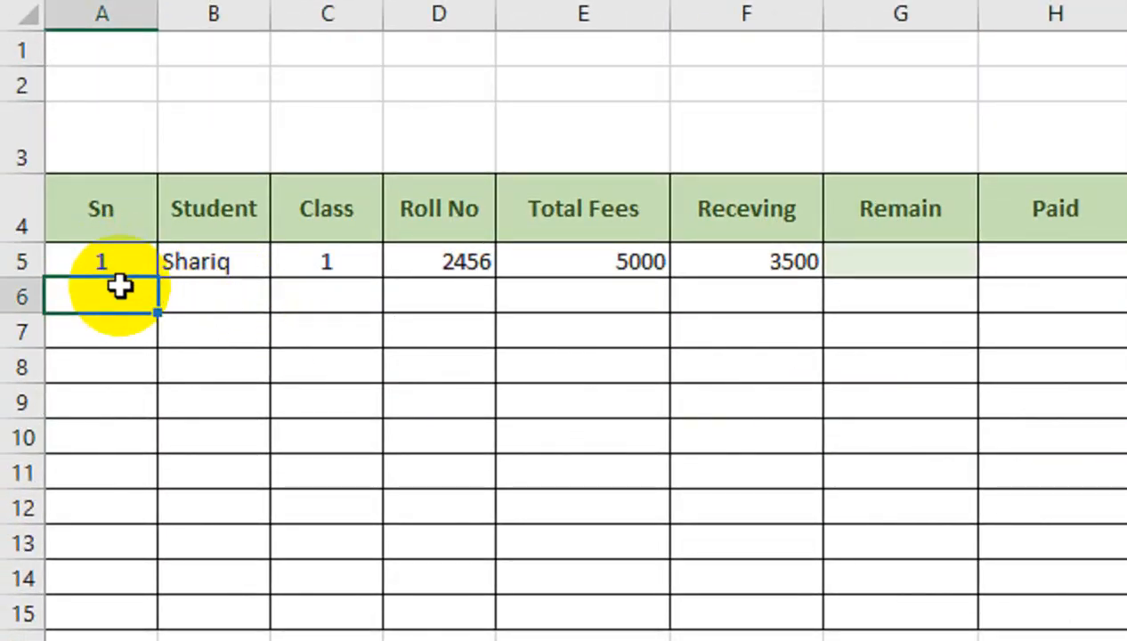
type("2")
key("Return")
left_click_drag(129, 259, 161, 415)
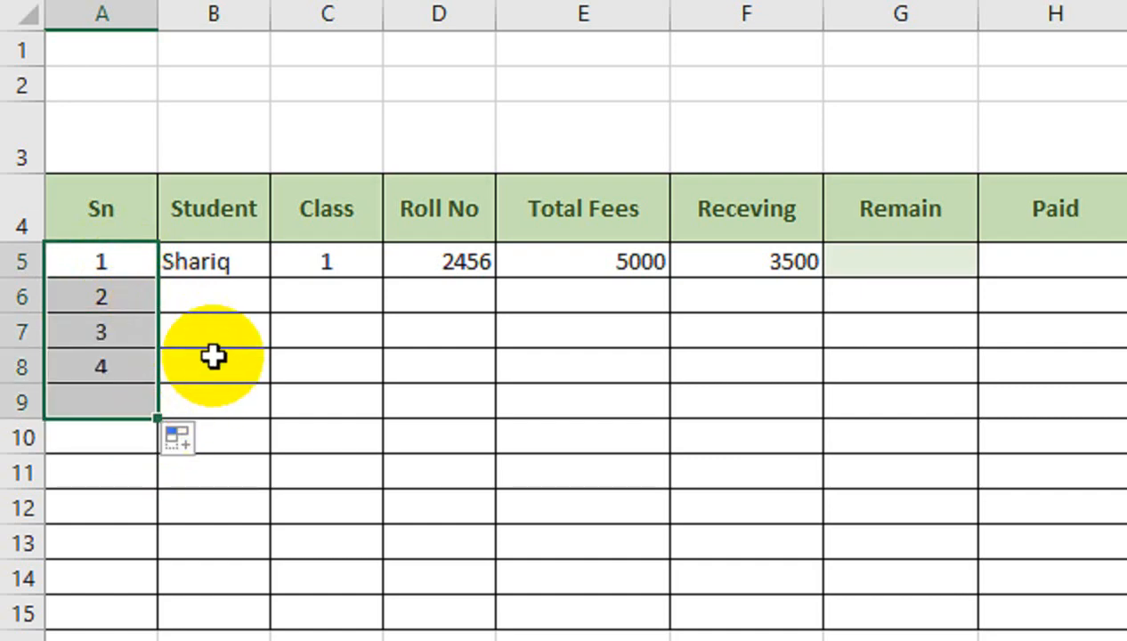
- Enter four more student names in the Student column for rows 6 to 9
left_click(230, 307)
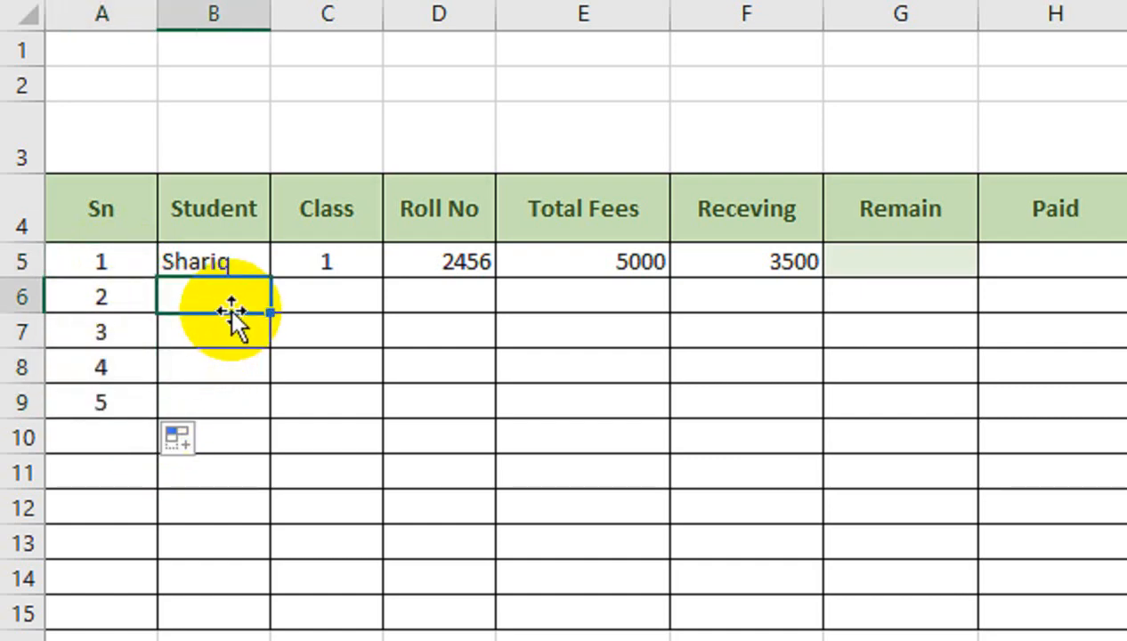
type("Shah")
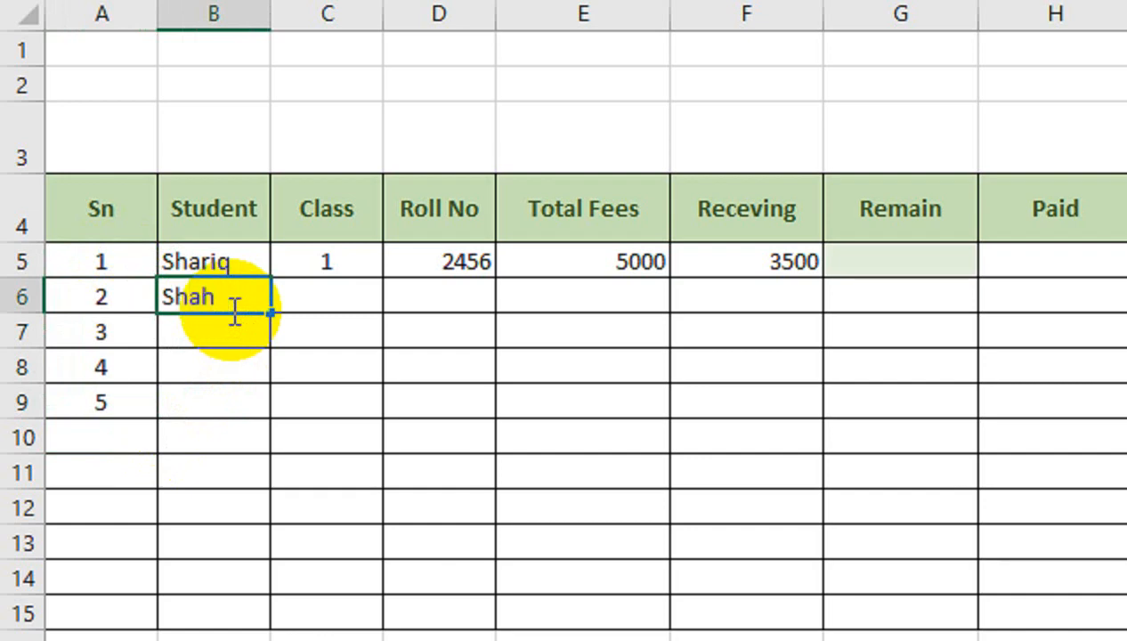
type("id")
key("Return")
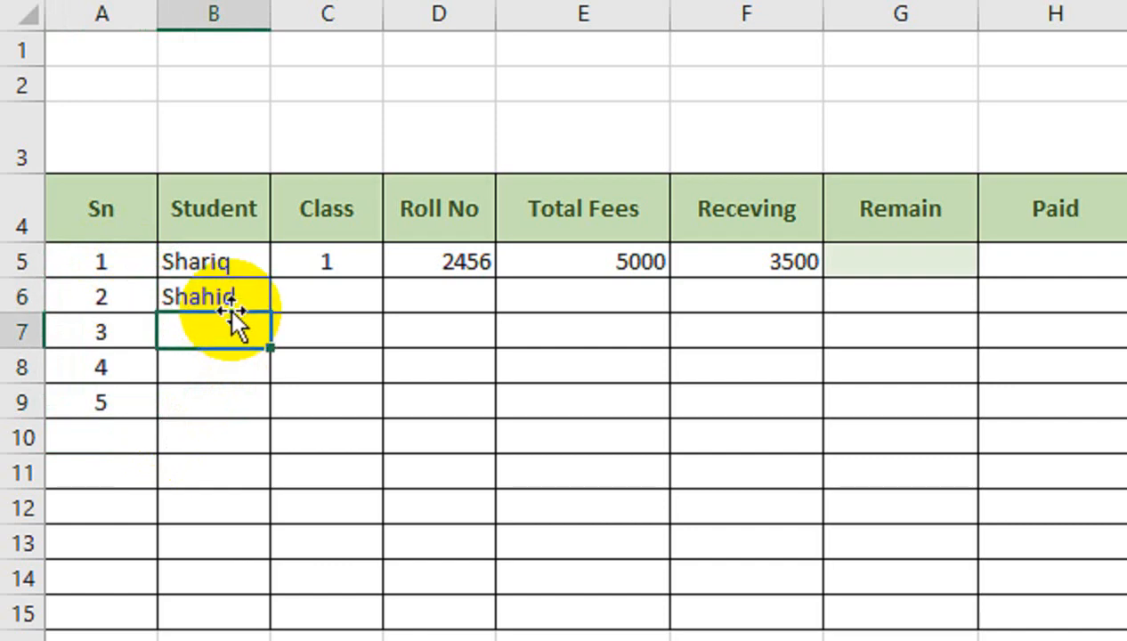
type("Umer")
key("Return")
type("Rehan")
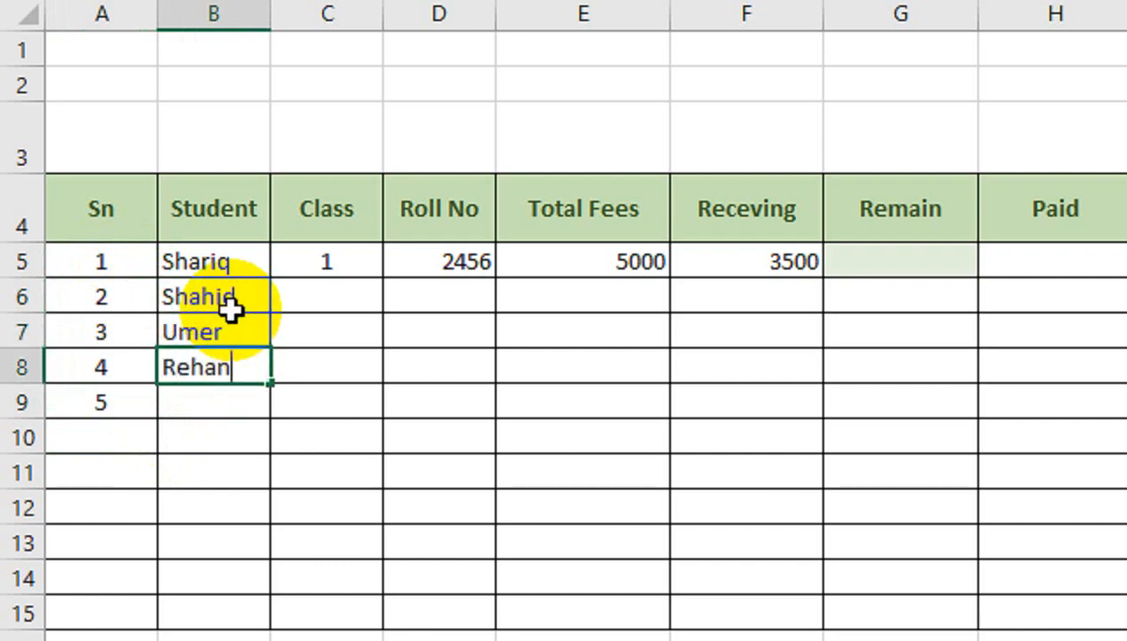
key("Return")
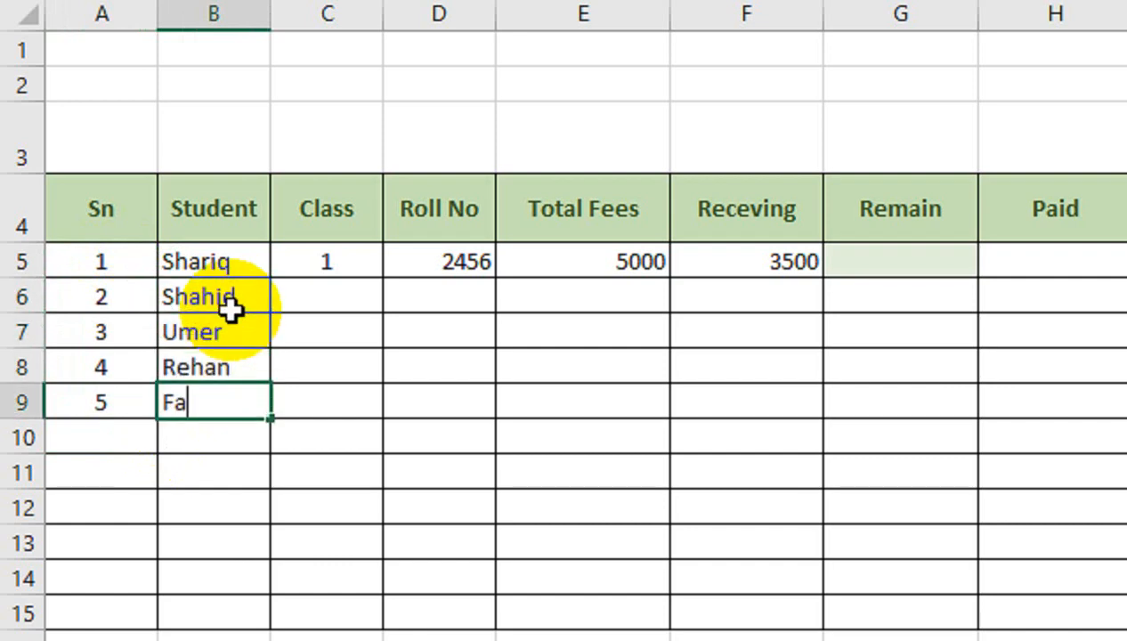
type("Farhan")
- Enter classes 2 and 1 for the second and third students
key("Tab")
key("Up")
key("Up")
key("Up")
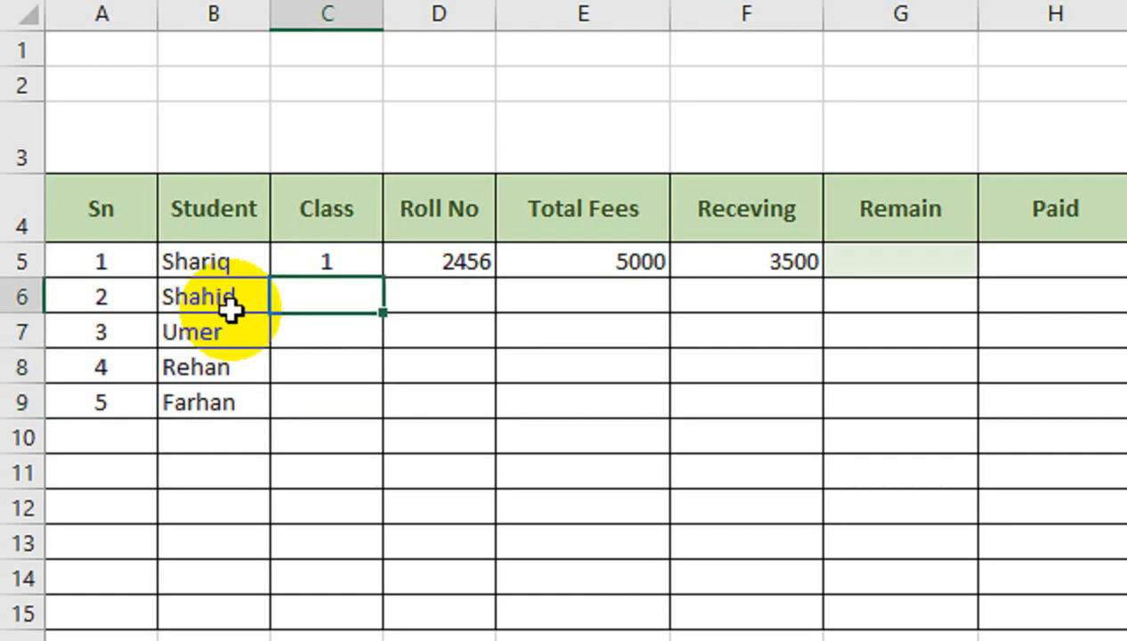
type("2")
key("Return")
type("1")
key("Return")
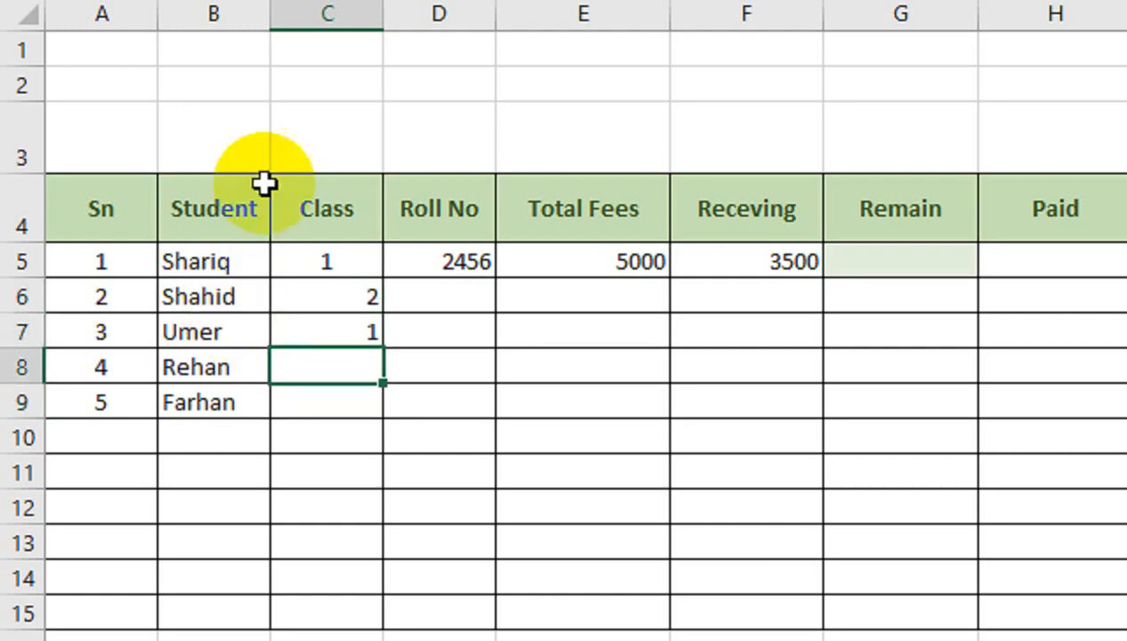
- Center-align the Class column and enter classes 1 and 2 for the last two students
left_click(347, 13)
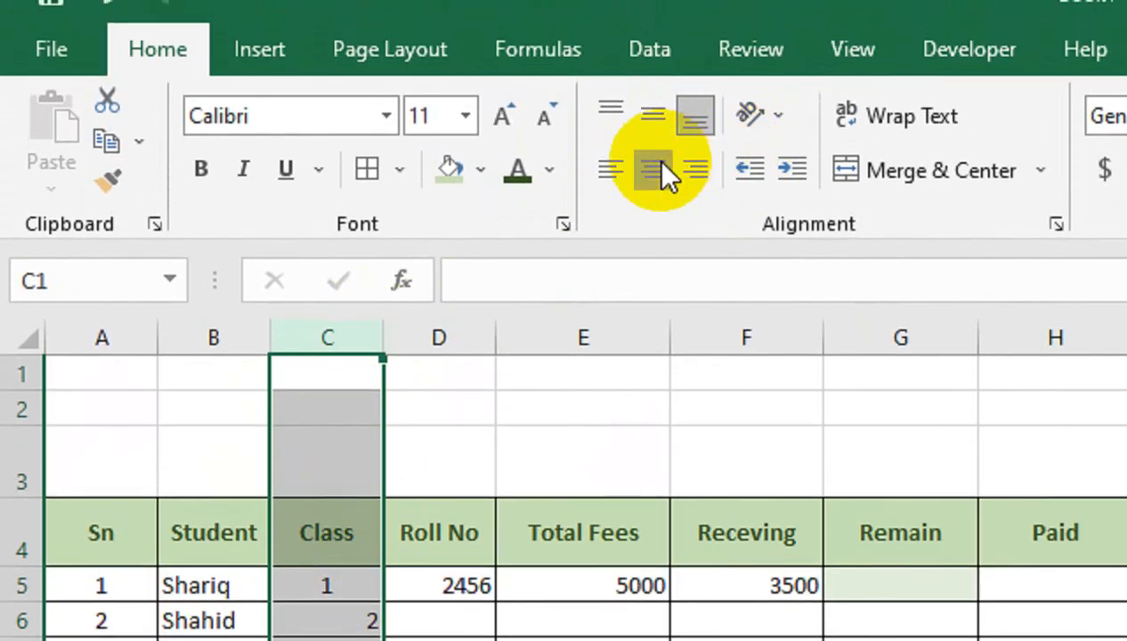
left_click(654, 69)
left_click(322, 595)
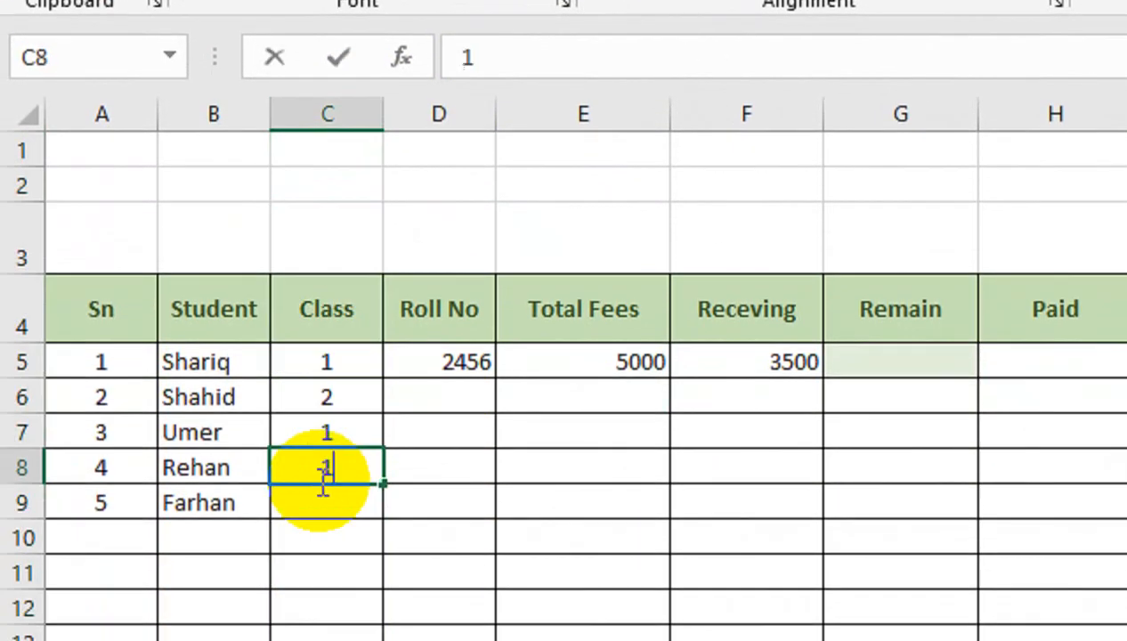
key("Return")
type("2")
key("Return")
- Fill the Roll No column down to row 9 as an incrementing series from 2456
left_click(438, 400)
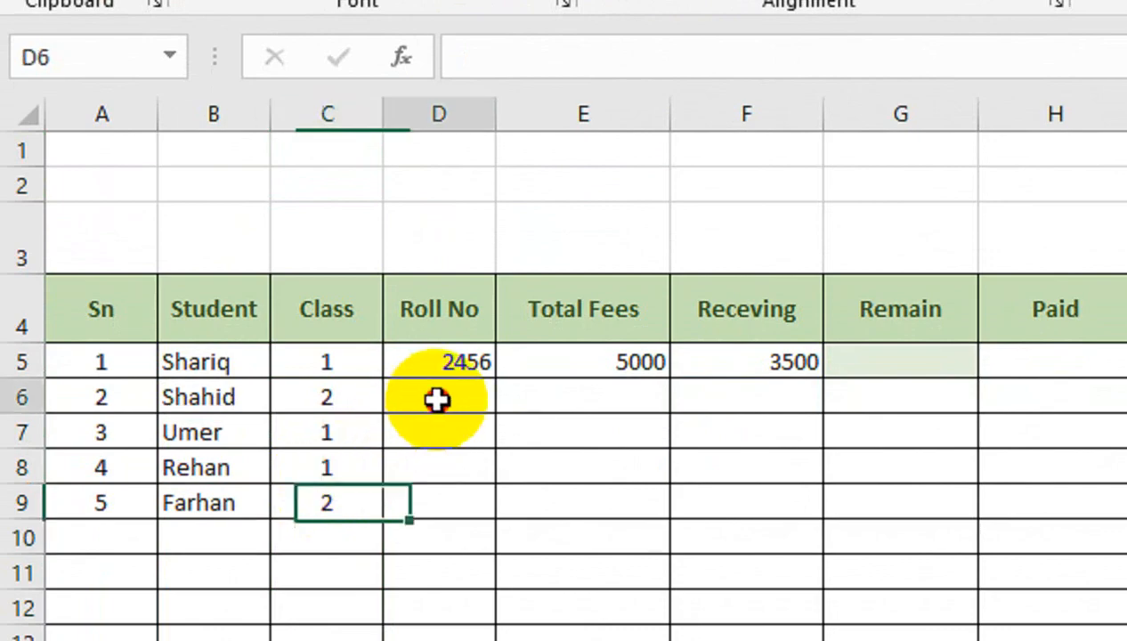
key("Up")
left_click_drag(495, 377, 521, 499)
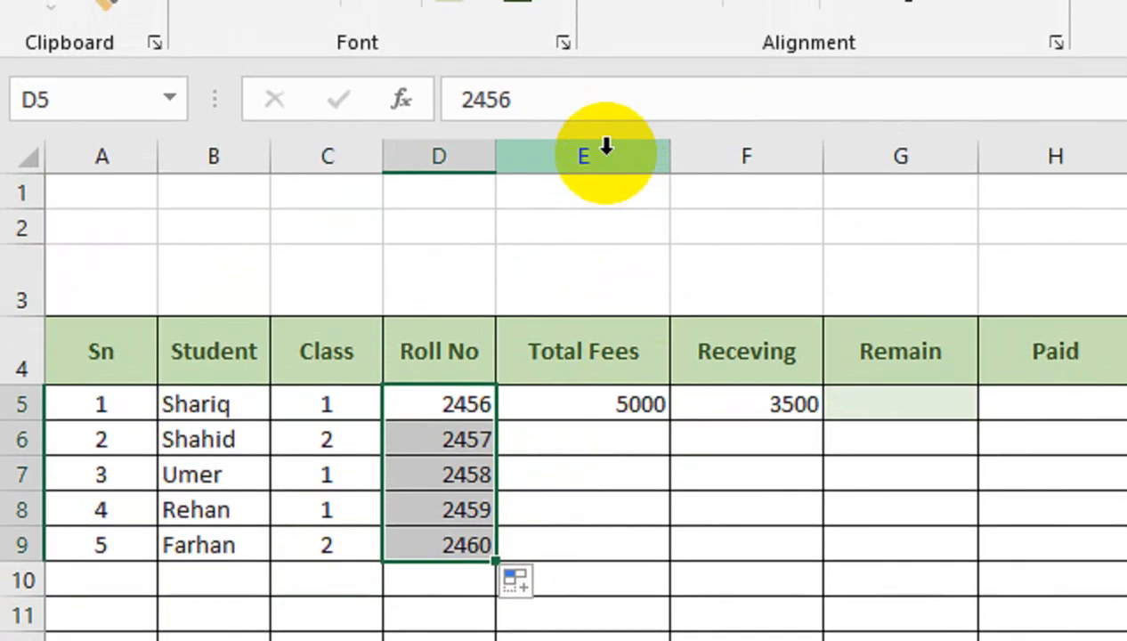
- Center-align the Total Fees column and enter fees 6000, 5000, 6000 and 5500 for rows 6 to 9
left_click(604, 69)
left_click(649, 156)
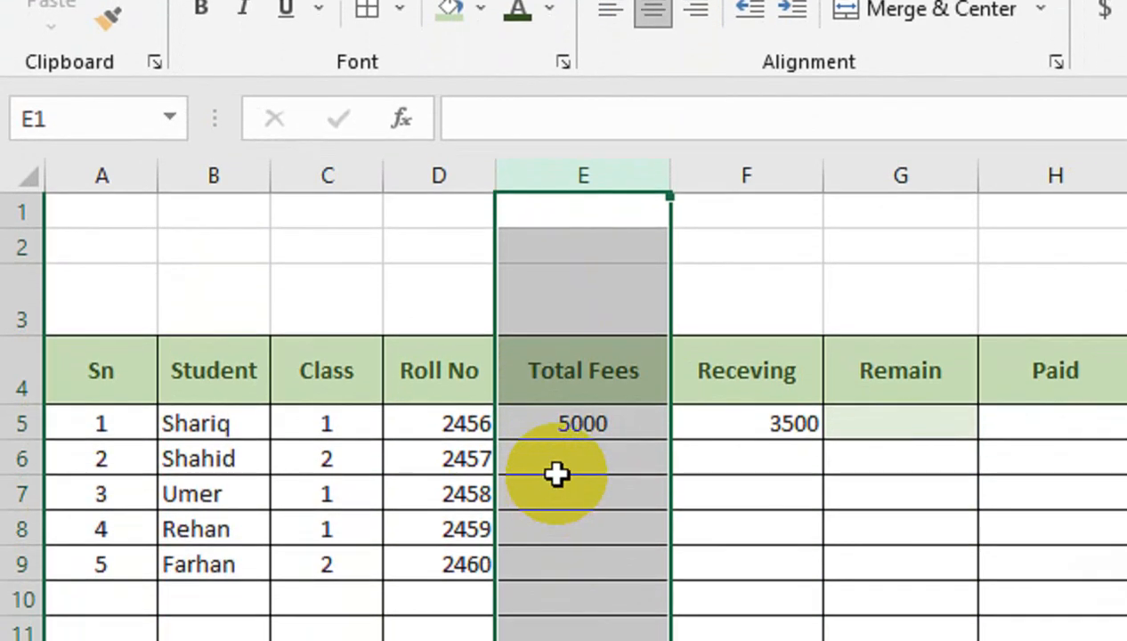
left_click(564, 459)
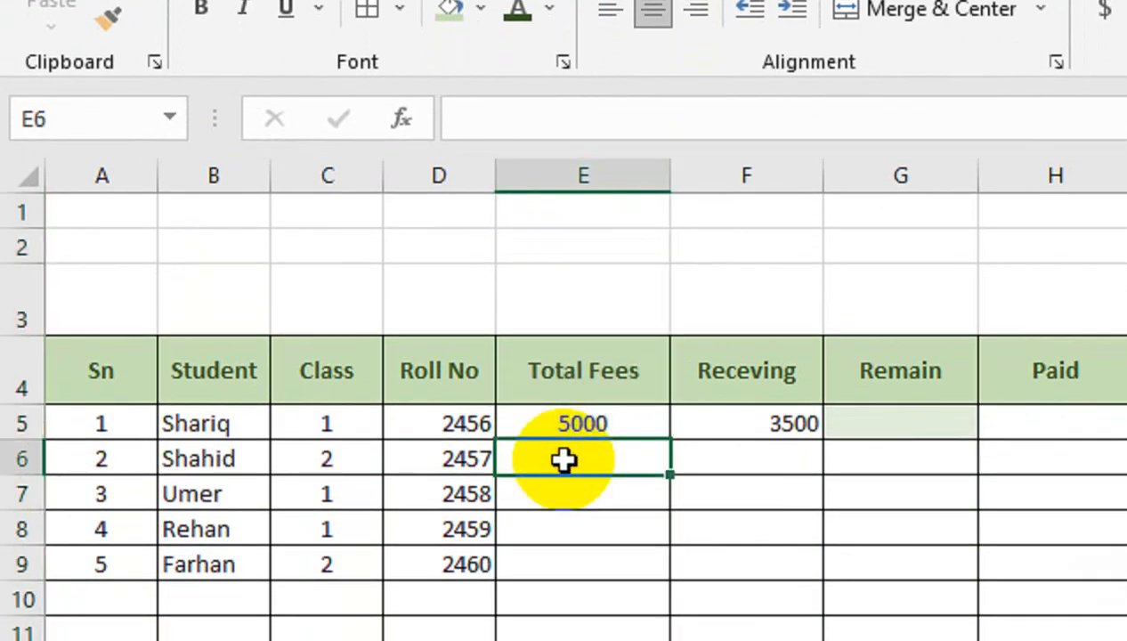
type("6")
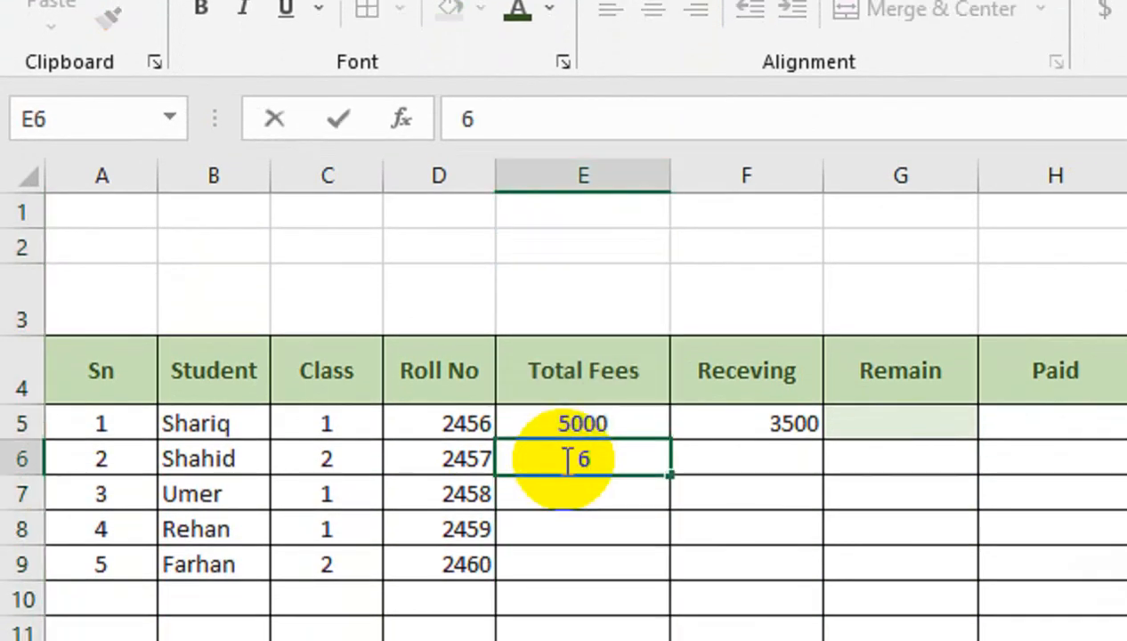
key("Return")
double_click(567, 460)
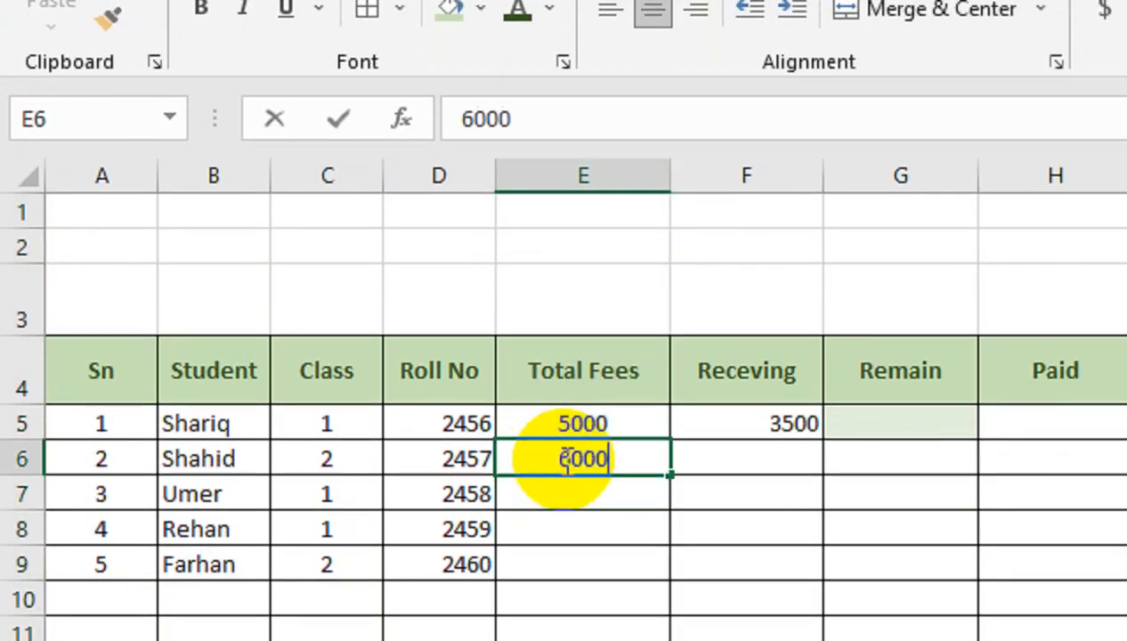
key("Return")
type("5000")
key("Return")
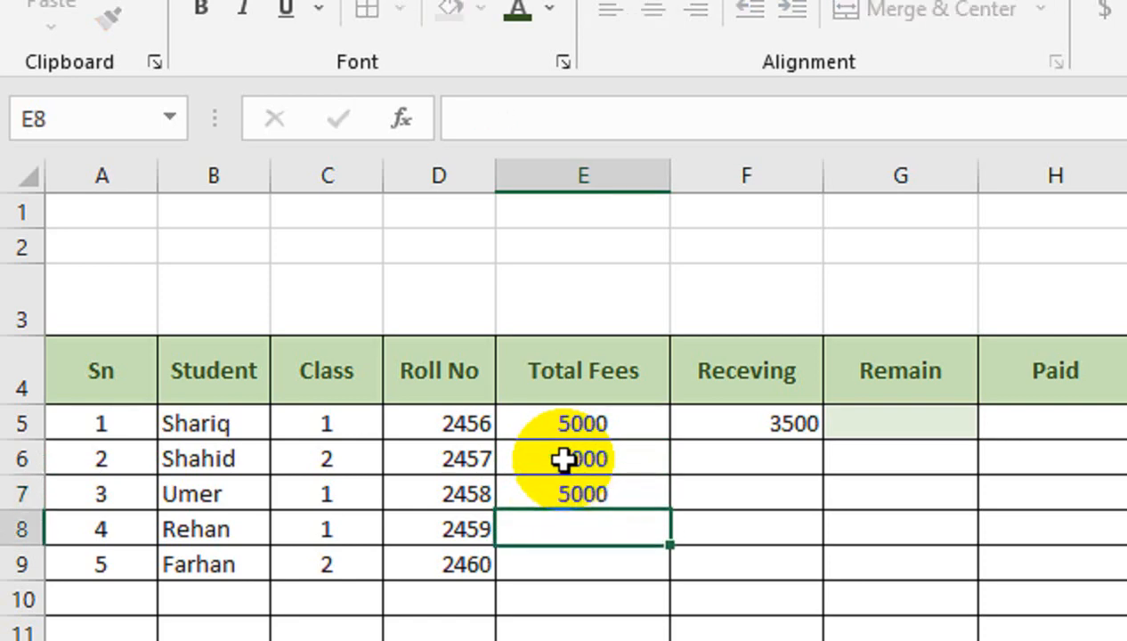
type("6000")
key("Return")
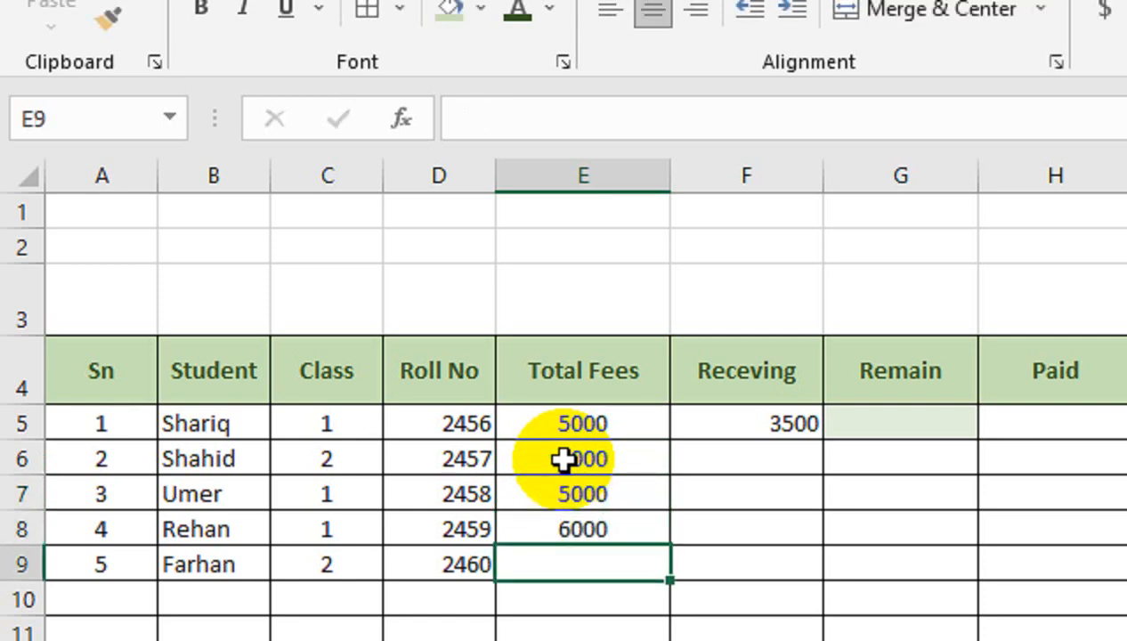
type("5500")
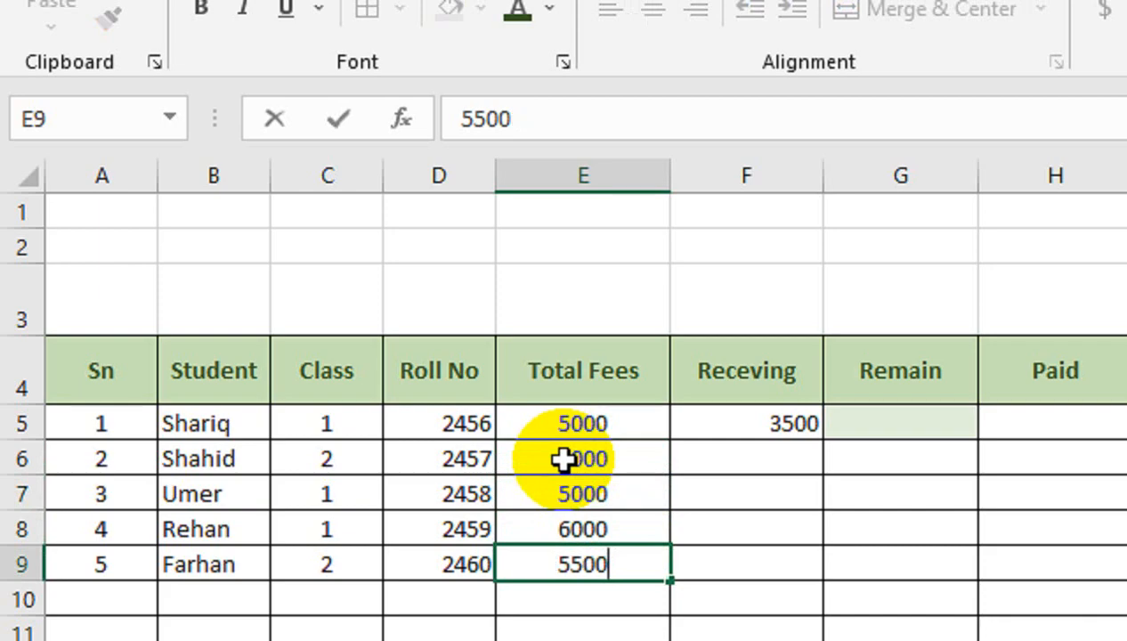
- Center-align the Receving column and enter 3000, 2000, 5000 and 4000 for rows 6 to 9
key("Right")
key("Up")
key("Up")
key("Up")
key("Up")
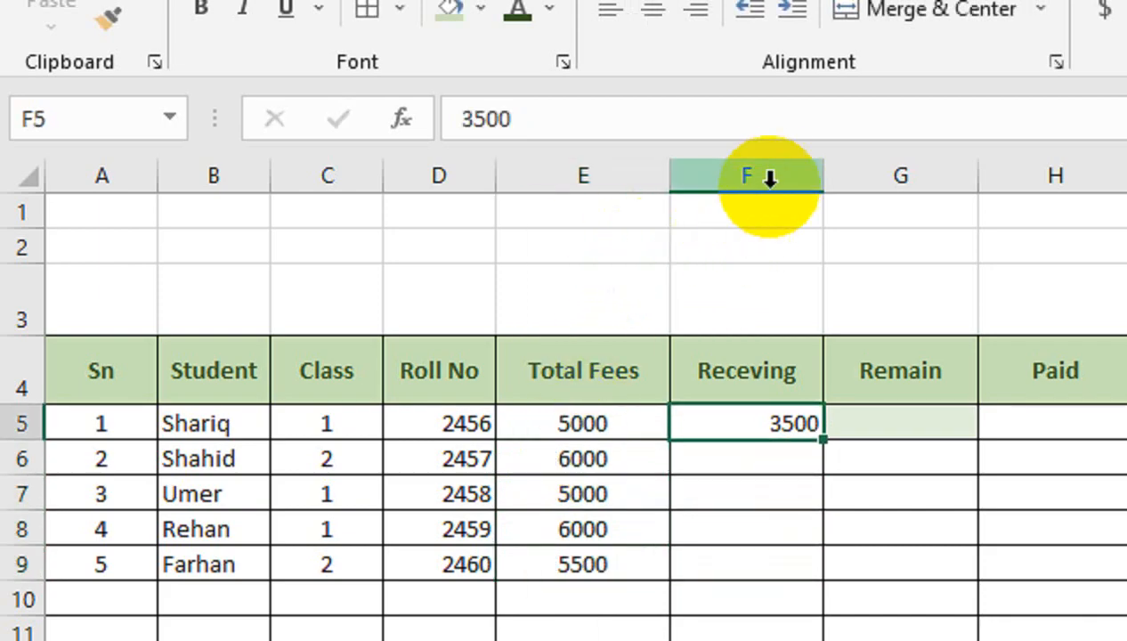
left_click(772, 178)
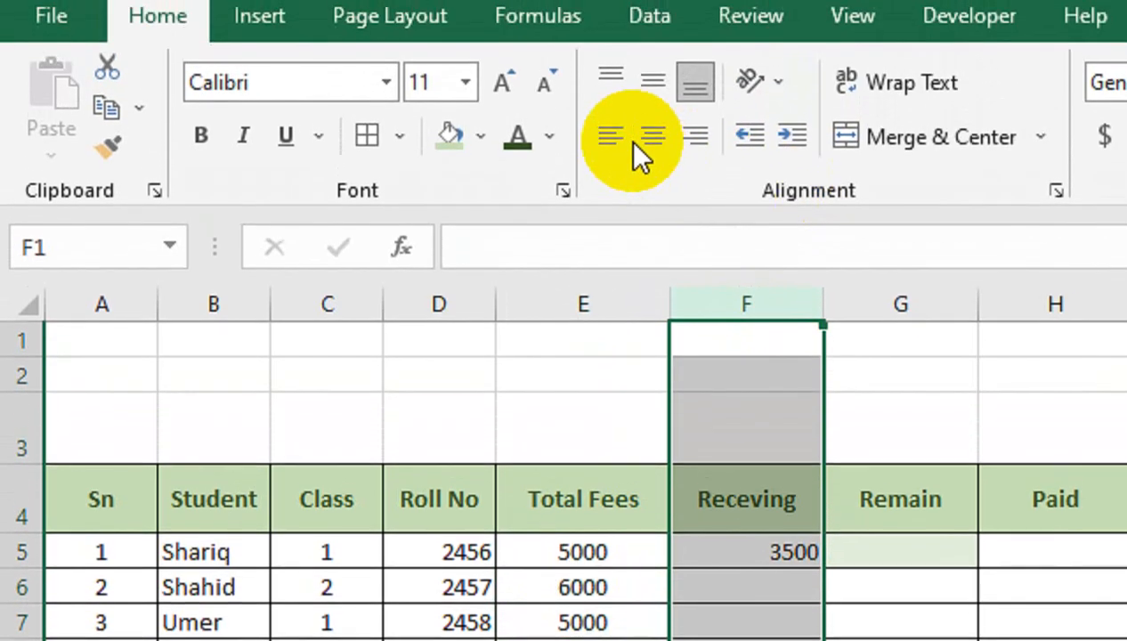
left_click(654, 8)
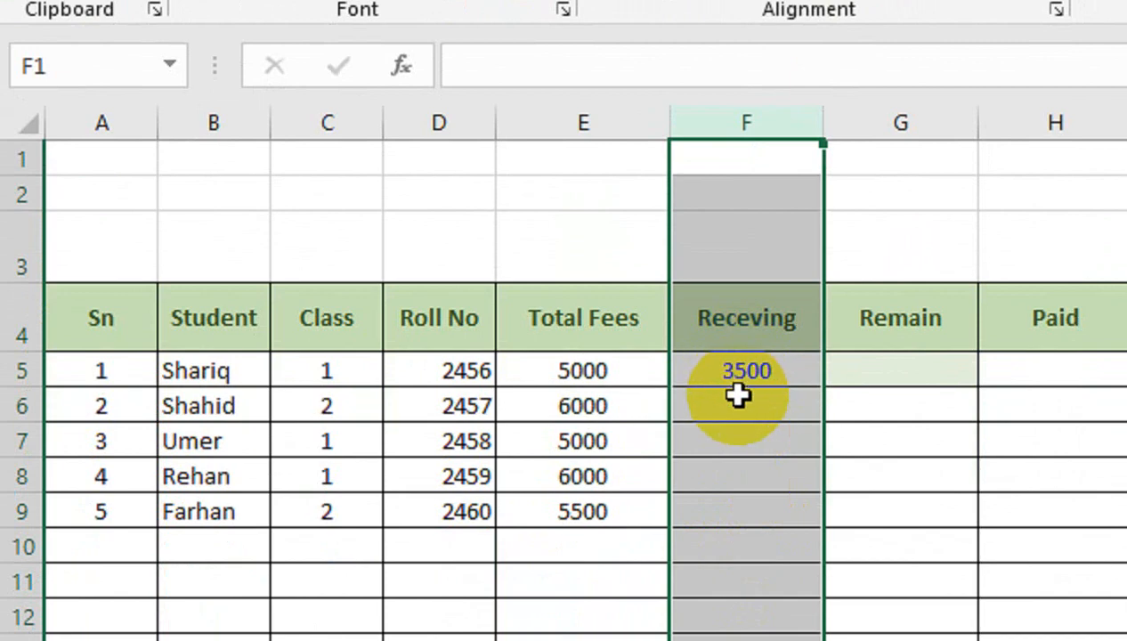
left_click(738, 399)
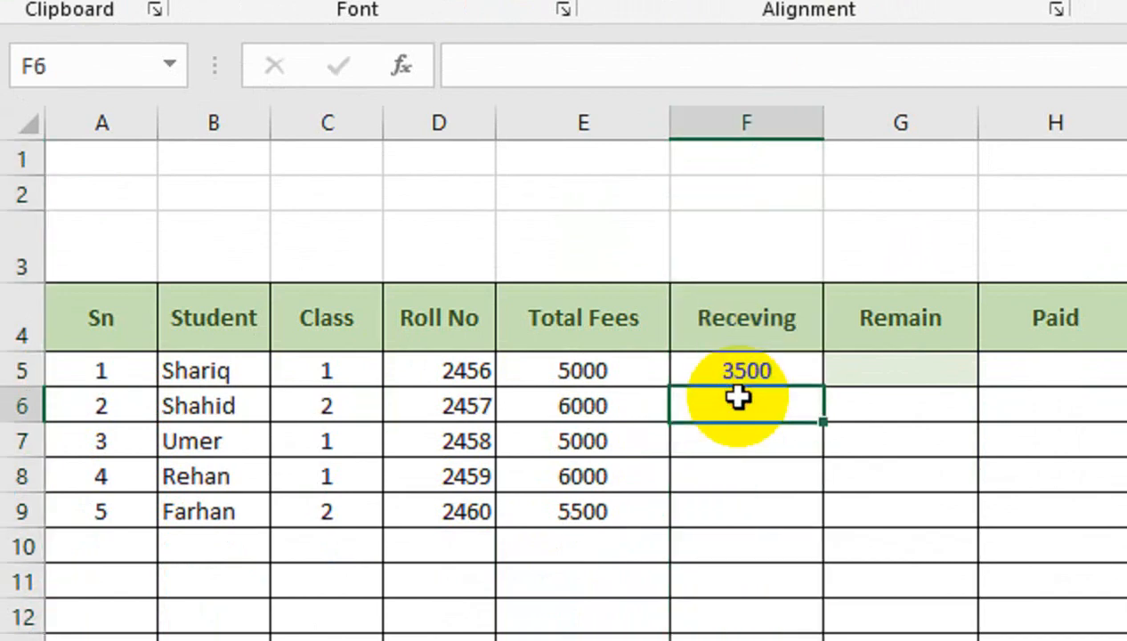
key("Return")
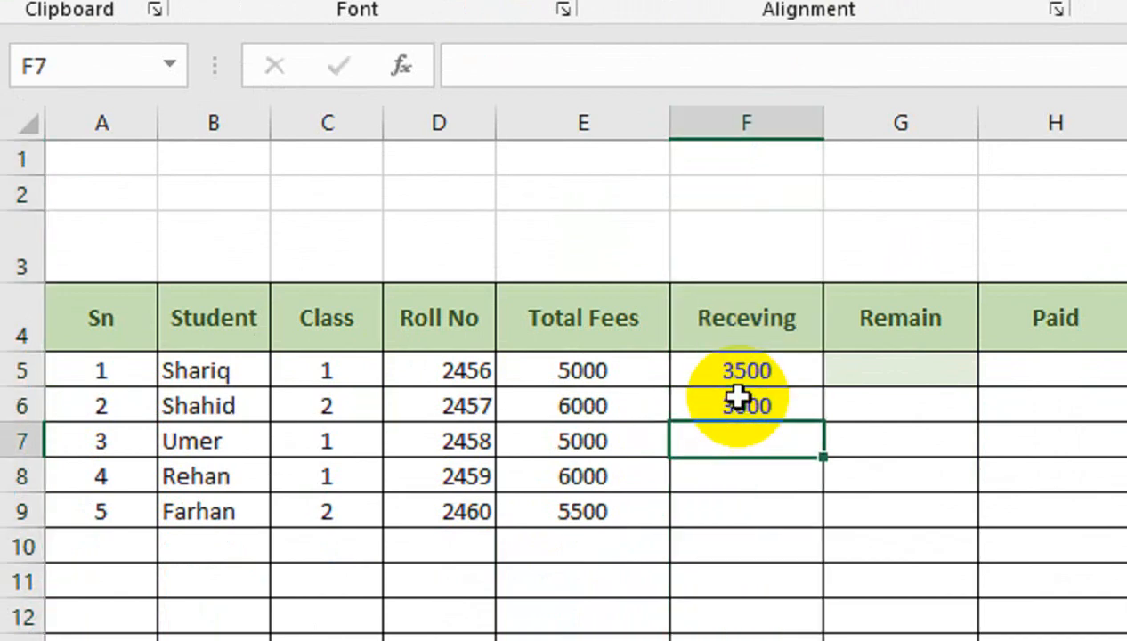
type("2000")
key("Return")
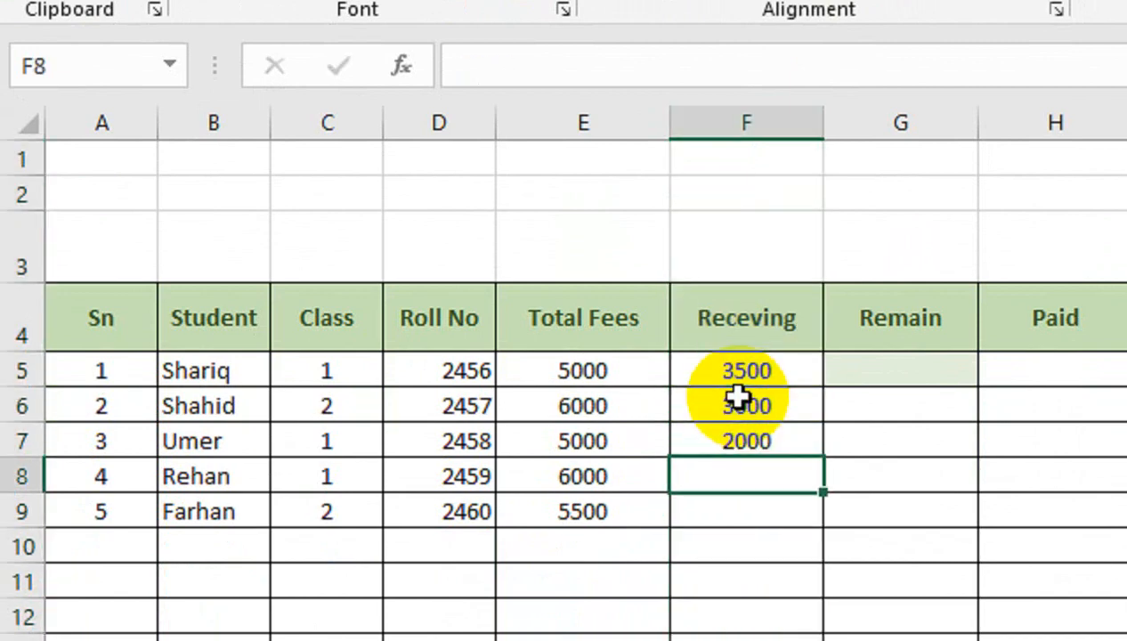
type("5000")
key("Return")
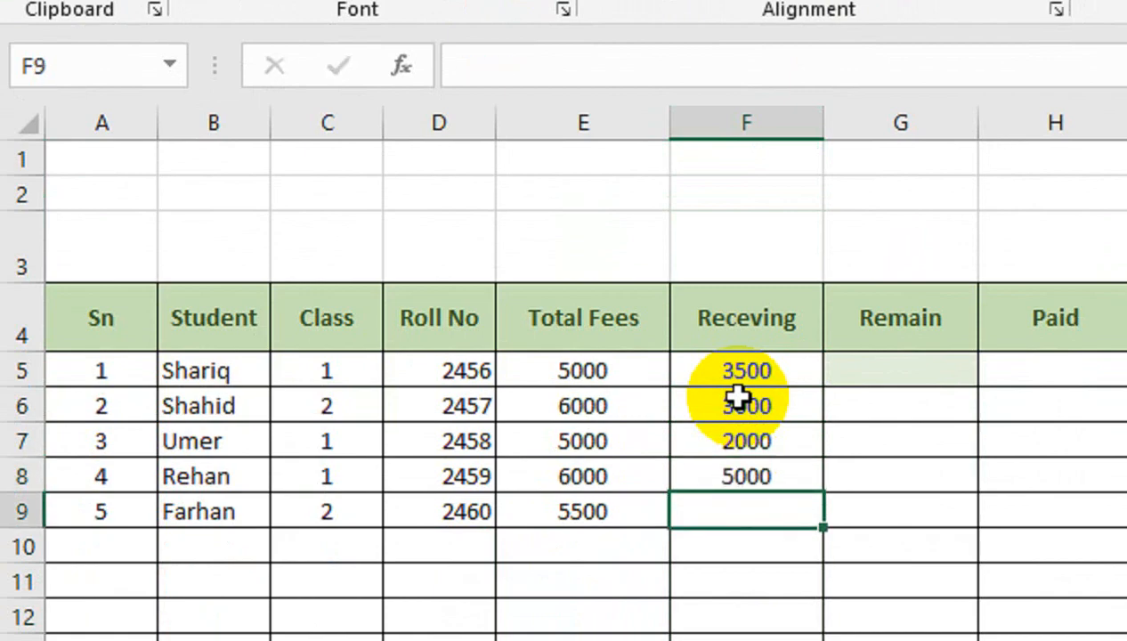
type("400")
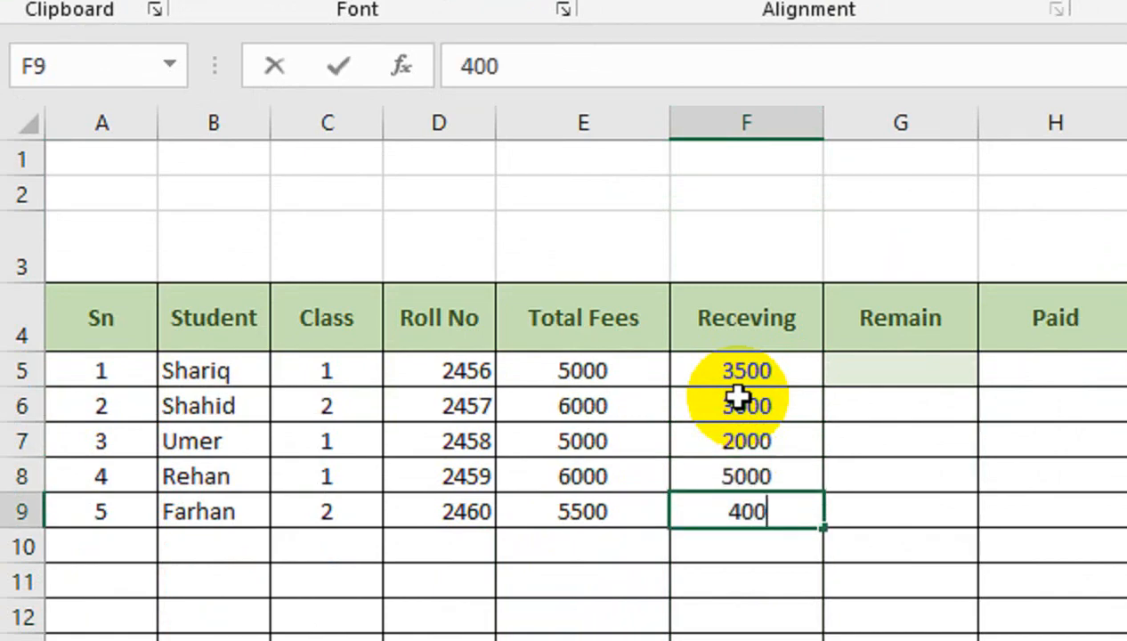
type("0")
key("Return")
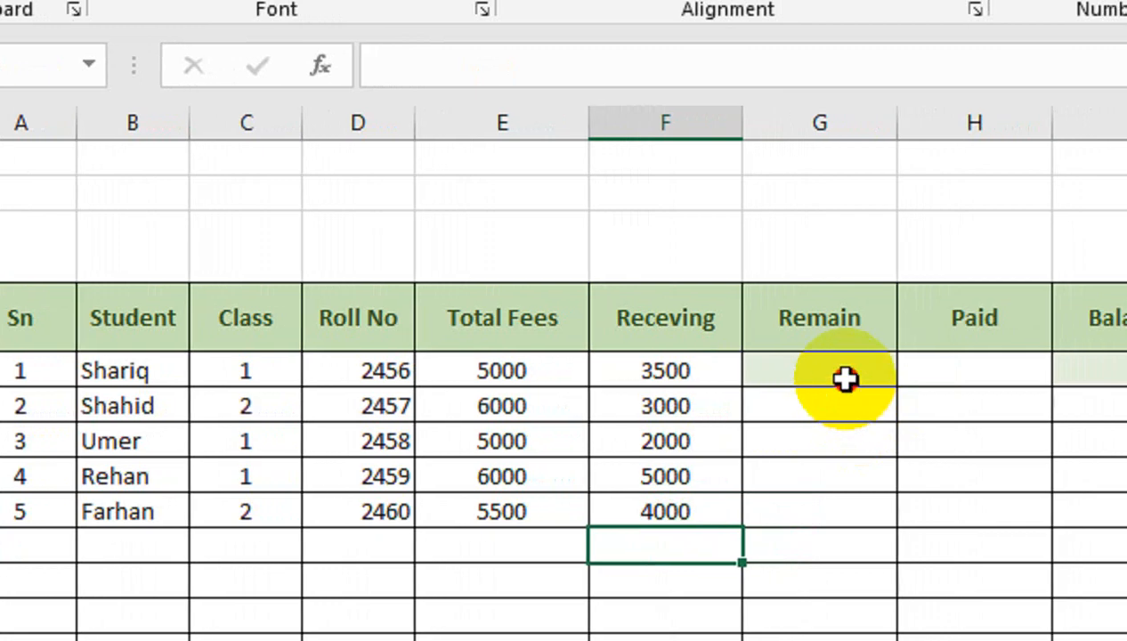
- Calculate Remain in G5 as Total Fees minus Receving and fill the formula down to row 9
left_click(844, 379)
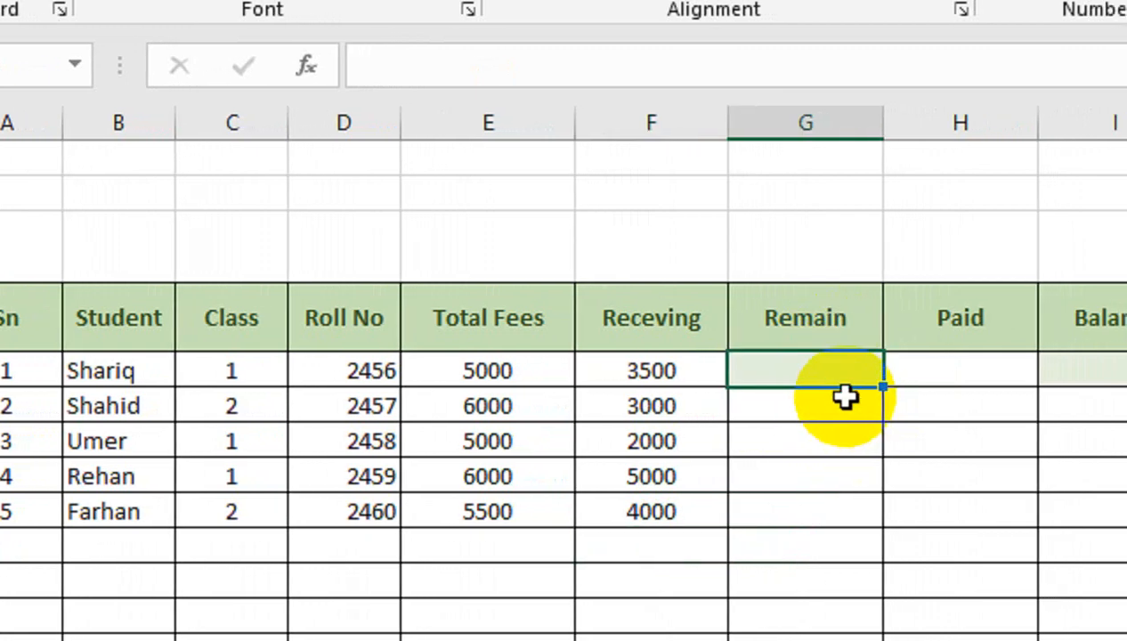
type("=")
left_click(557, 372)
type("-")
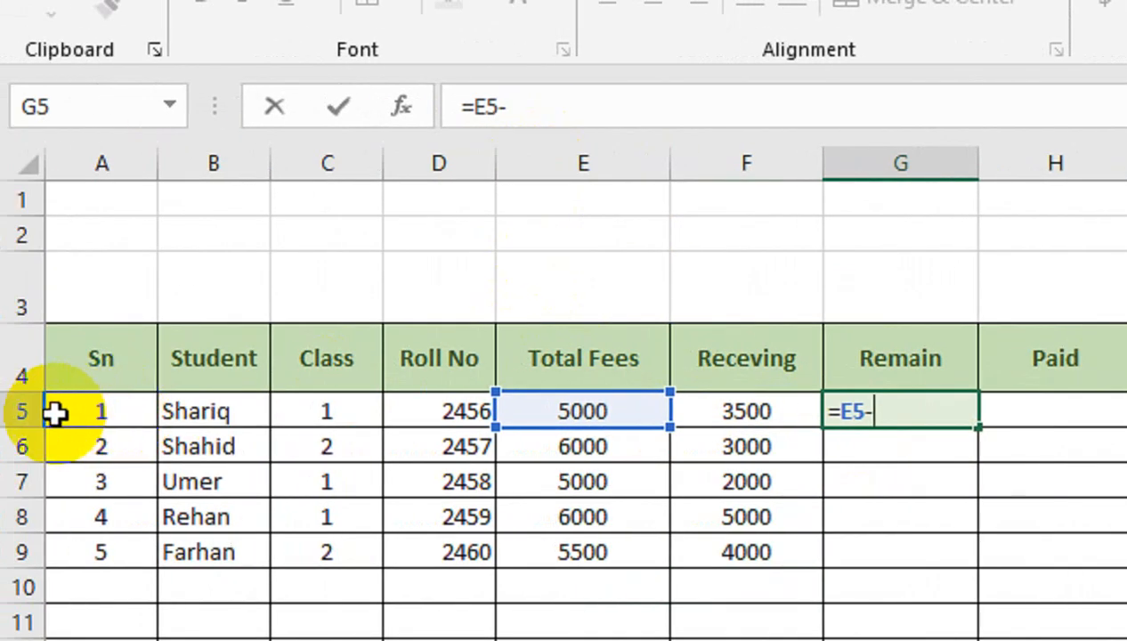
left_click(796, 410)
key("Return")
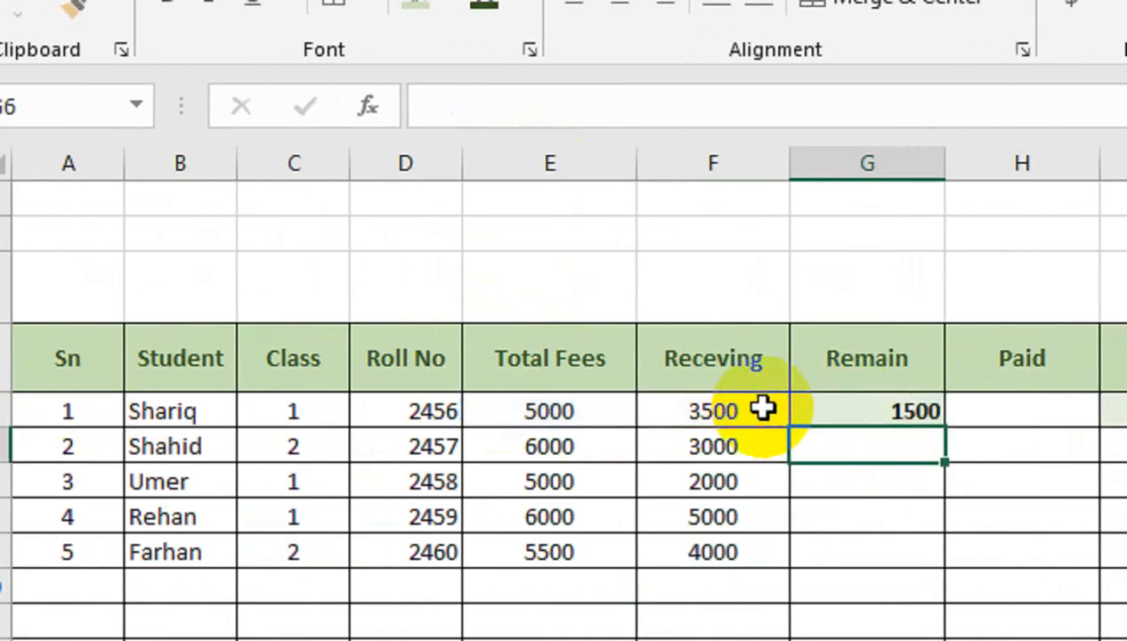
left_click(839, 396)
left_click_drag(939, 428, 988, 577)
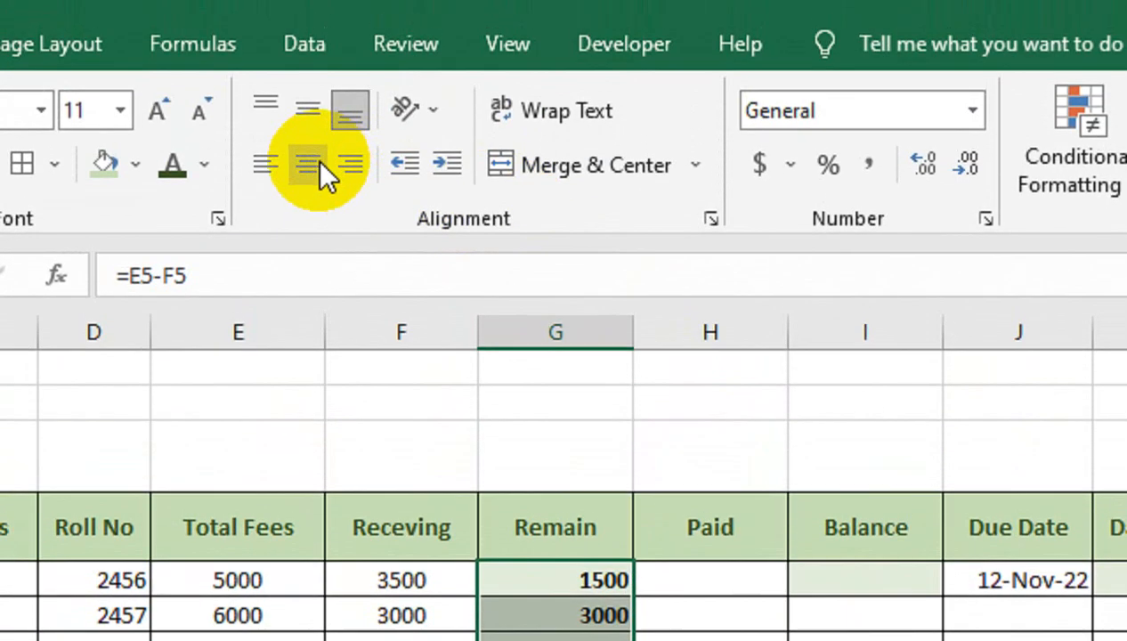
left_click(316, 159)
- Calculate Balance in I5 as Remain minus Paid and fill the formula down to row 9
left_click(868, 593)
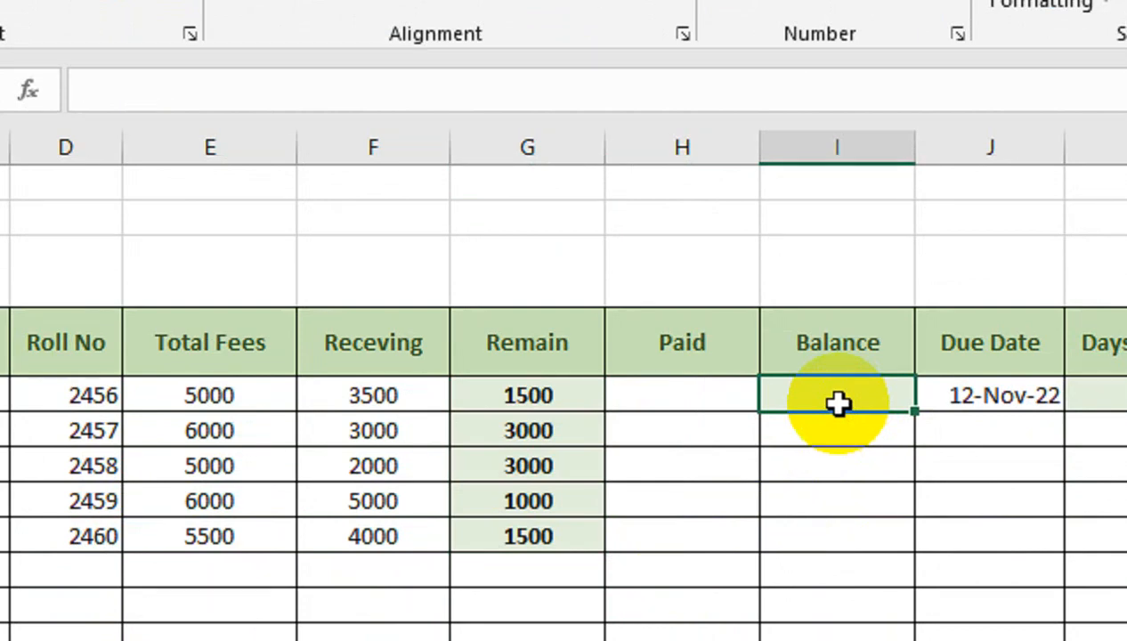
type("=")
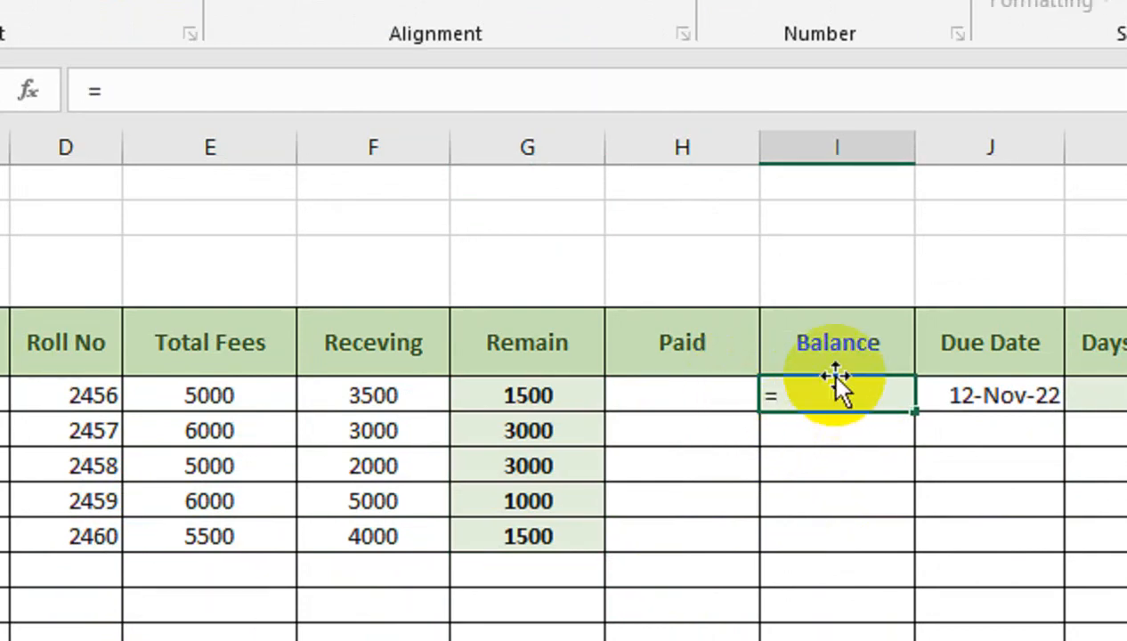
left_click(570, 403)
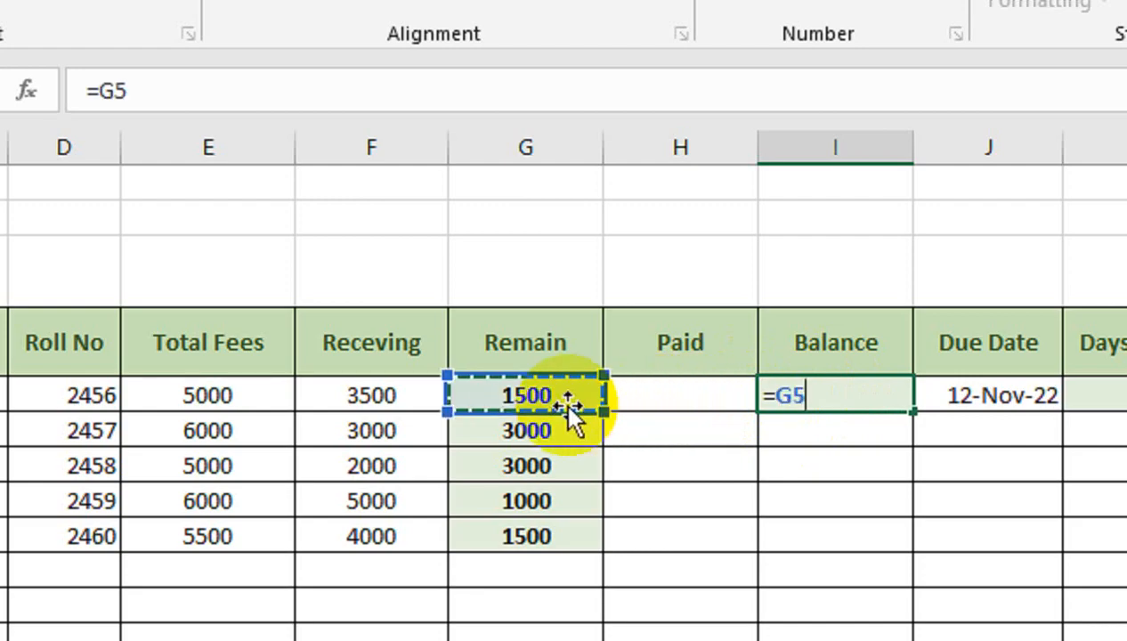
type("-")
left_click(643, 384)
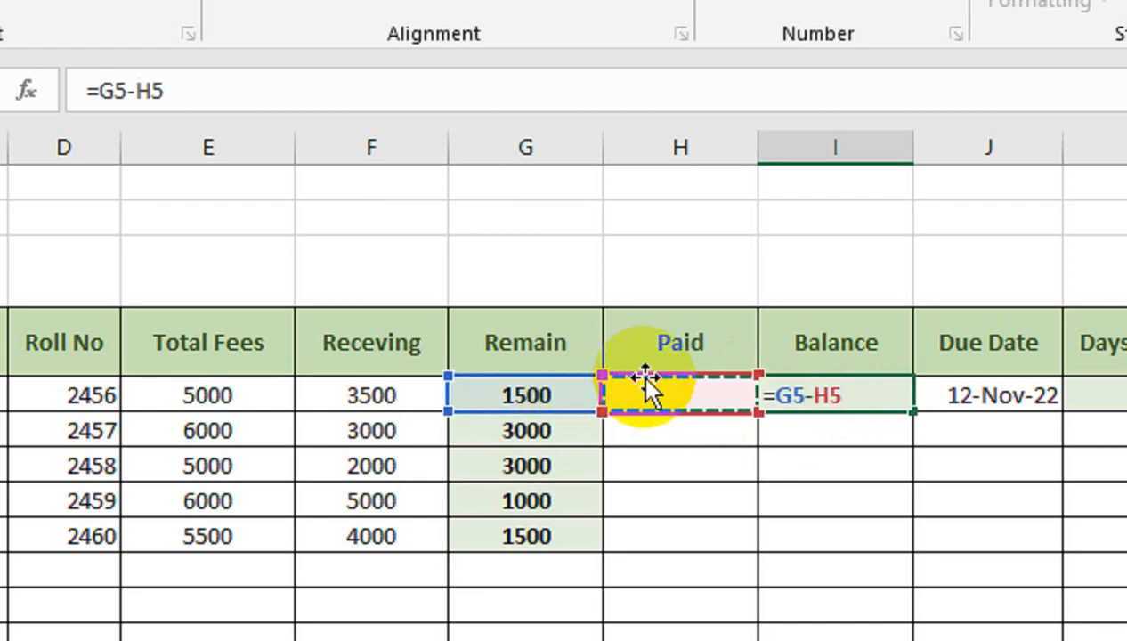
key("Return")
left_click(883, 399)
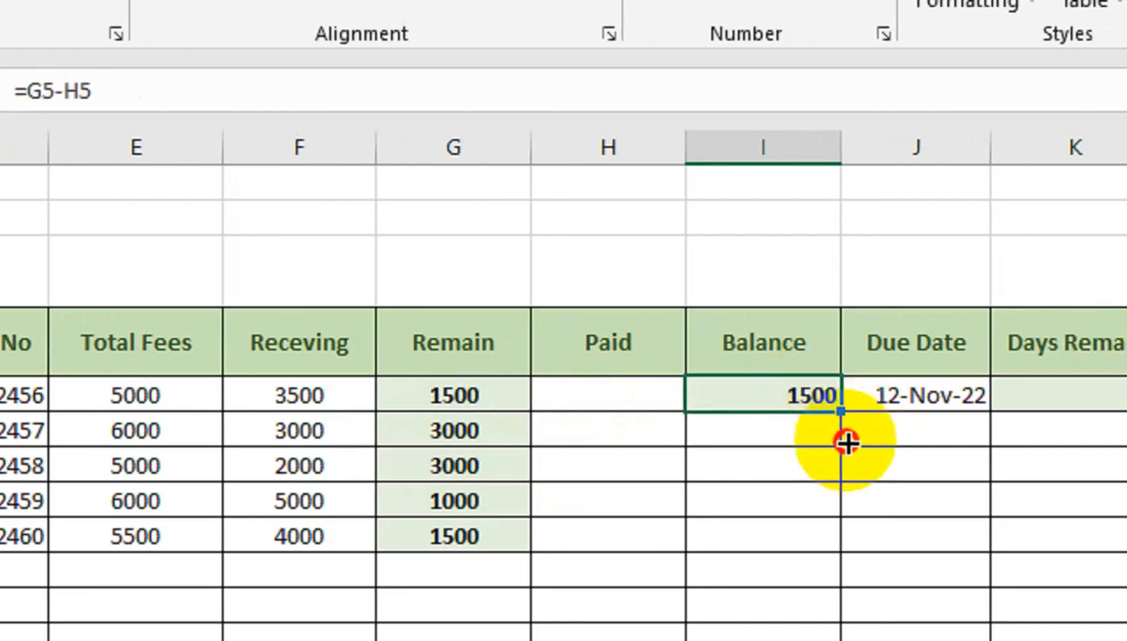
left_click_drag(917, 415, 930, 578)
- Try entering 1500 as the first student's Paid amount, then clear it along with the first due date
left_click(643, 314)
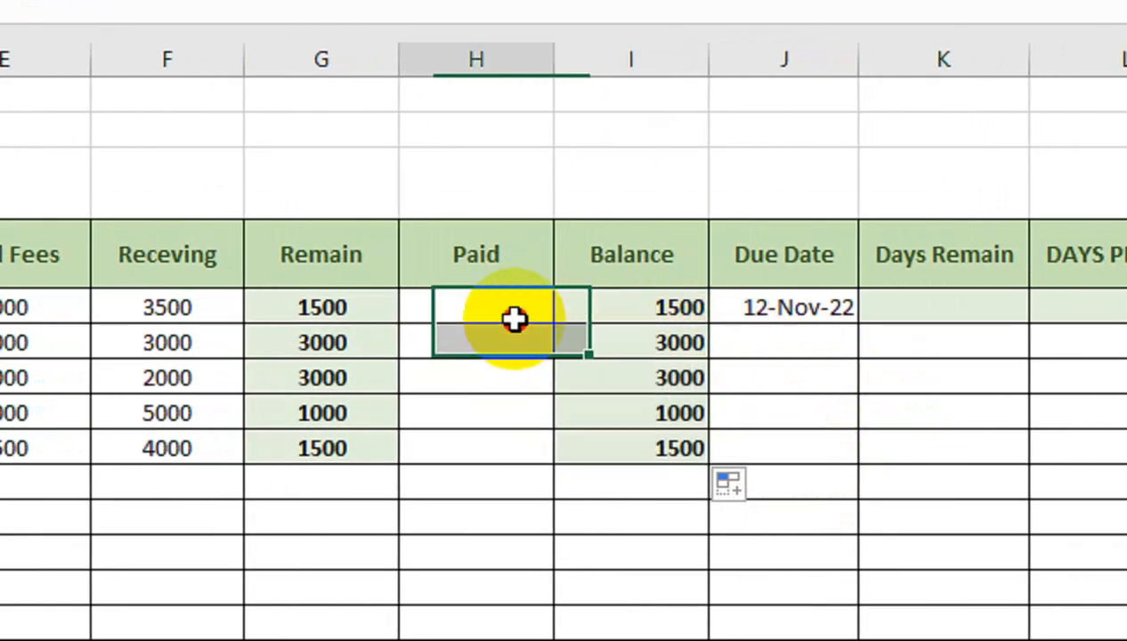
type("1500")
key("Return")
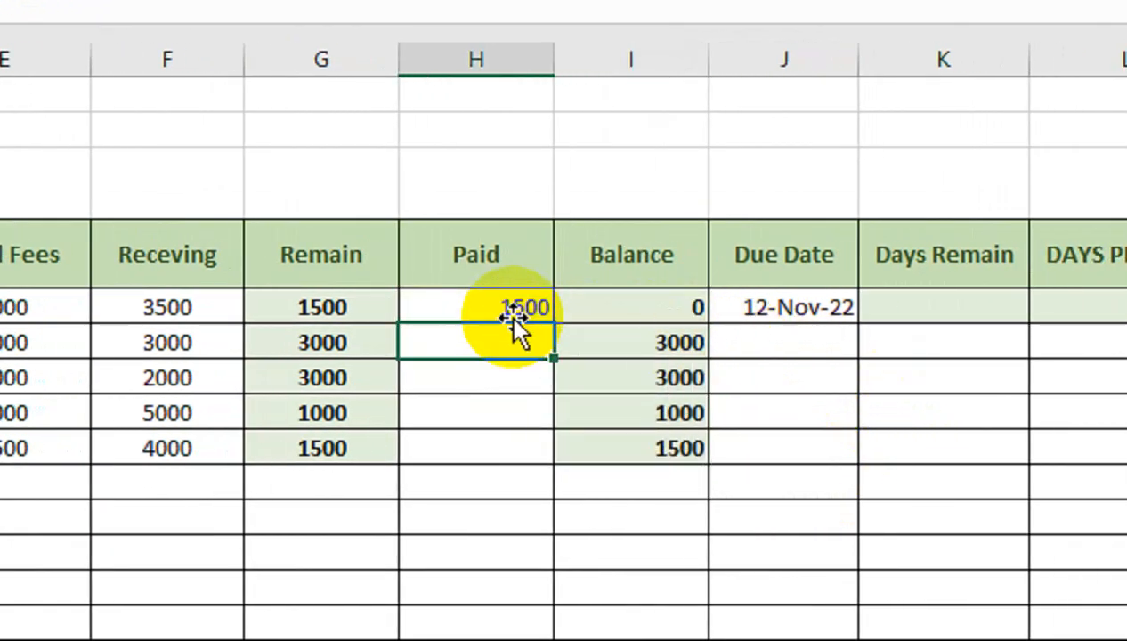
key("Right")
key("Right")
key("Up")
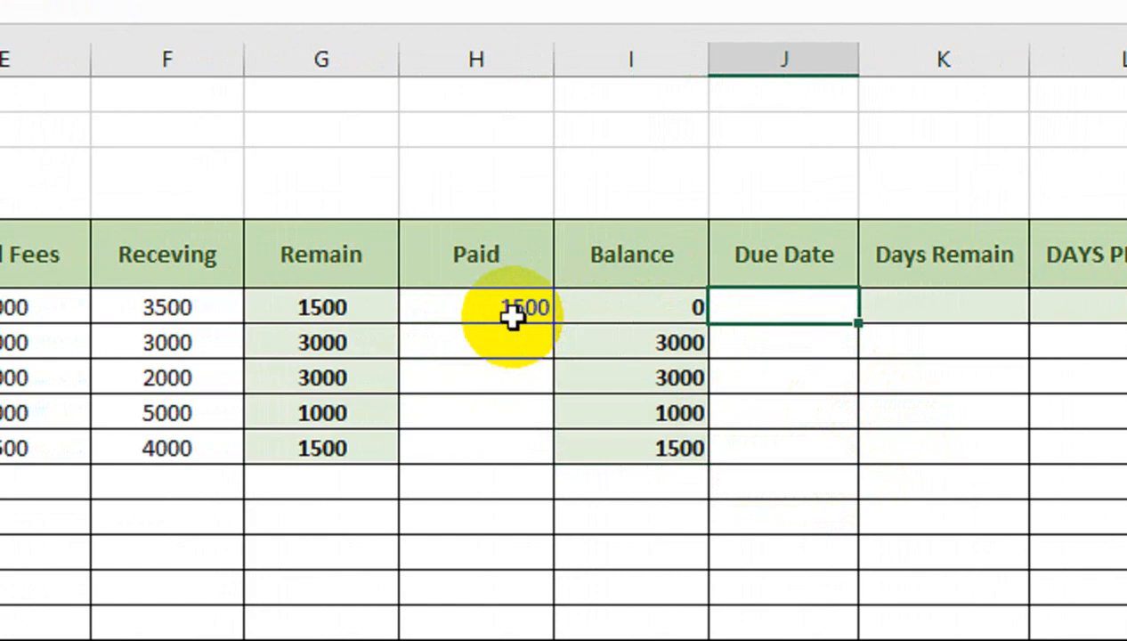
key("Left")
key("Left")
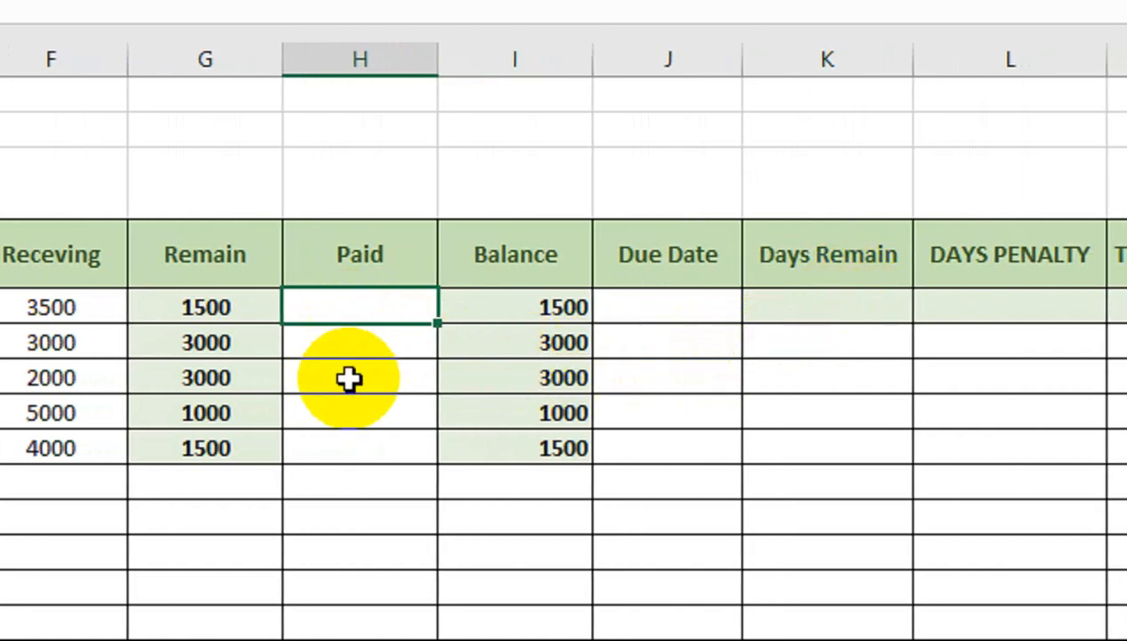
- Enter due dates 15-Nov-22 and 18-Nov-22 for the first two students
left_click(630, 305)
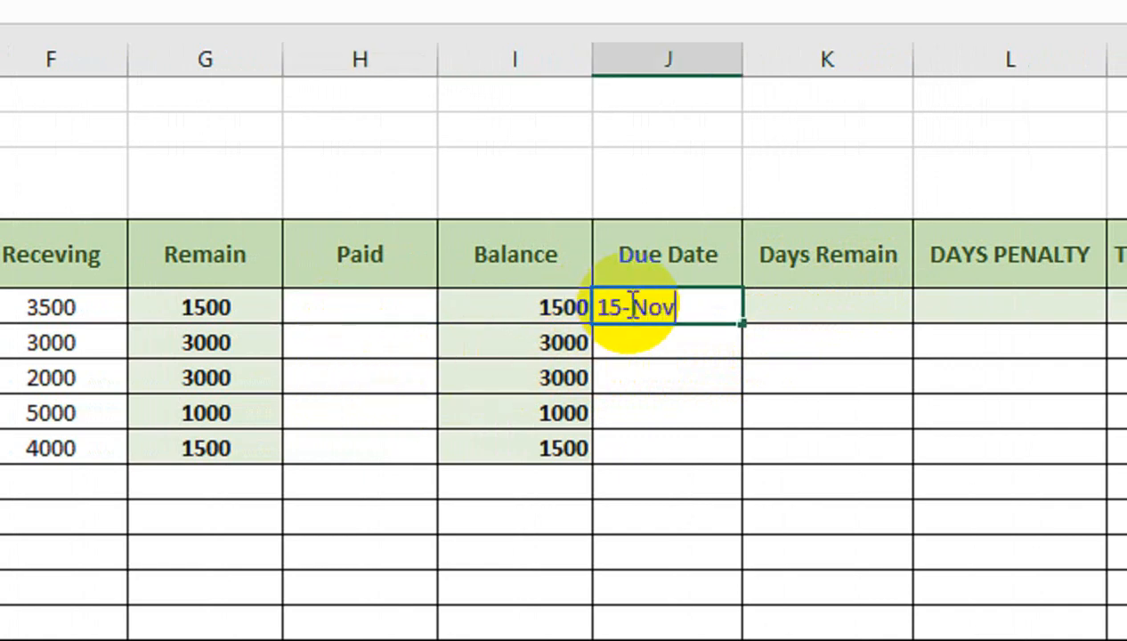
type("15-Nov-22")
key("Return")
type("18-")
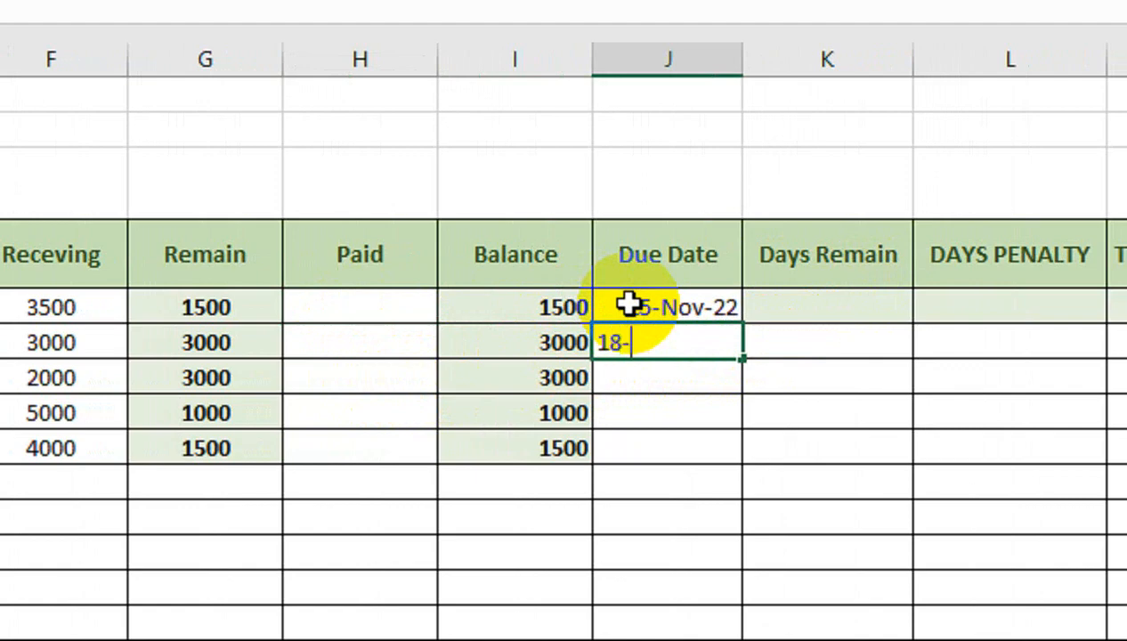
type("Nov-22")
key("Return")
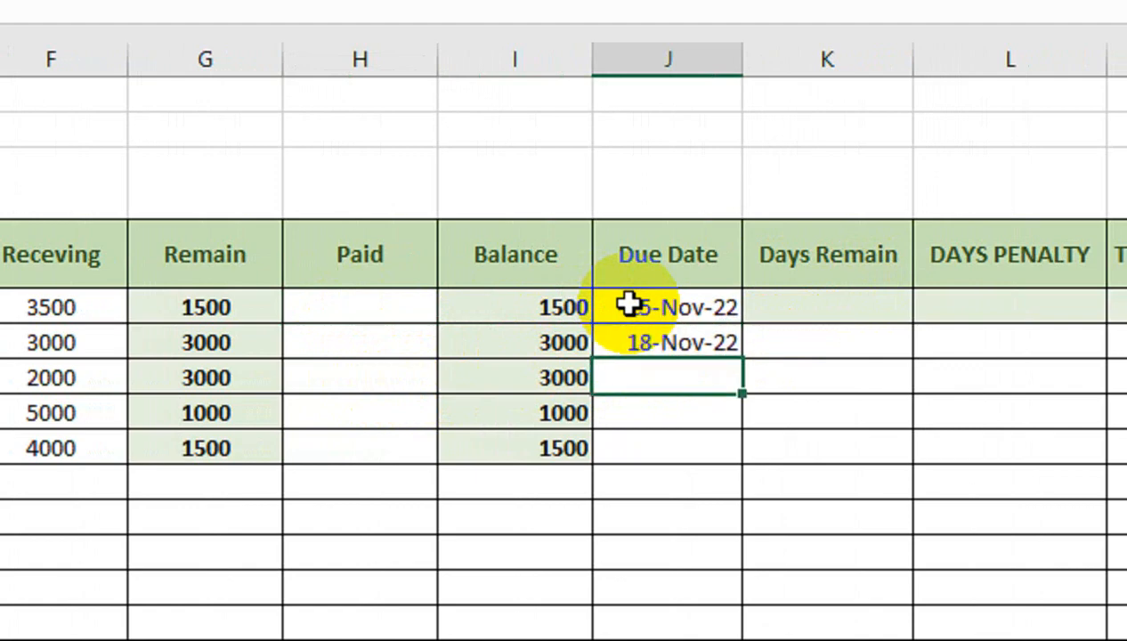
scroll(131, 335, "left", 4)
scroll(201, 336, "left", 2)
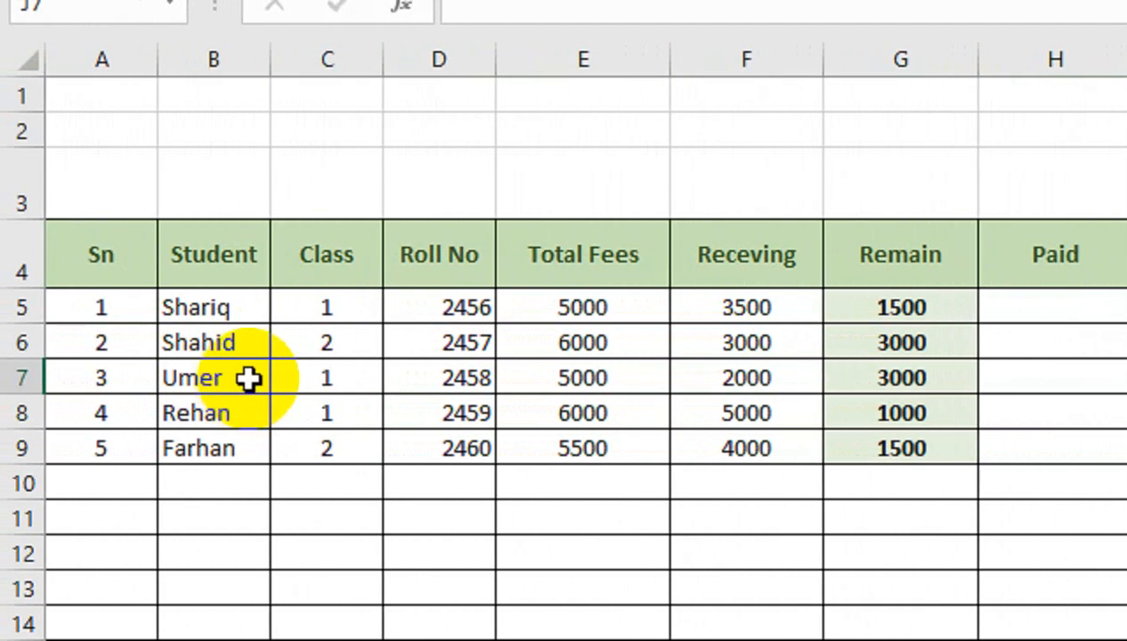
scroll(876, 271, "right", 2)
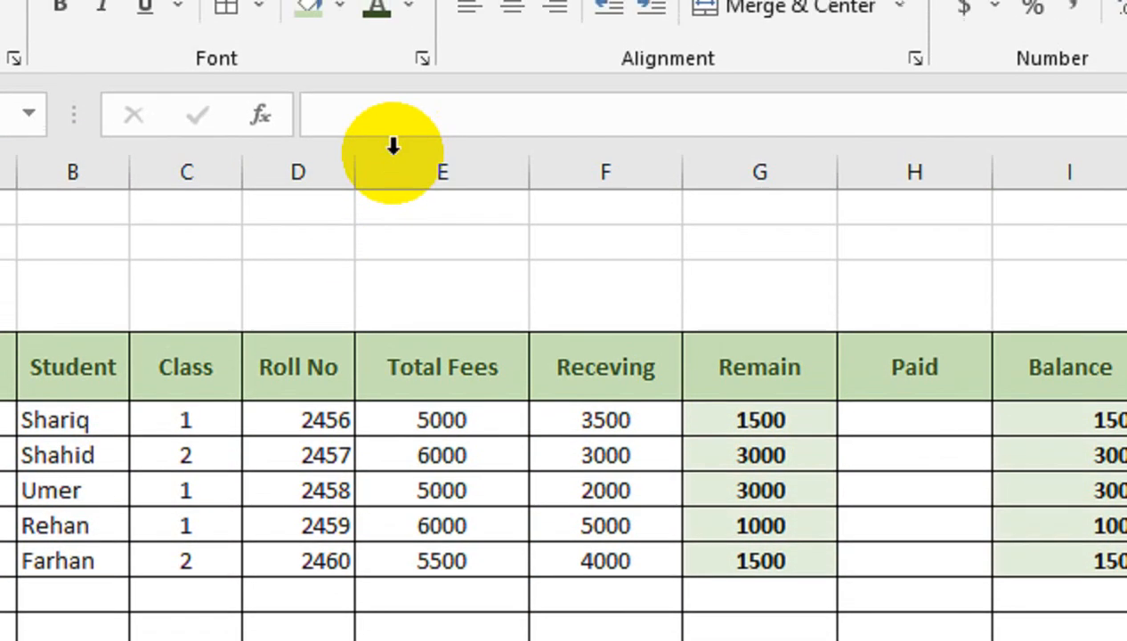
left_click(392, 167)
right_click(389, 176)
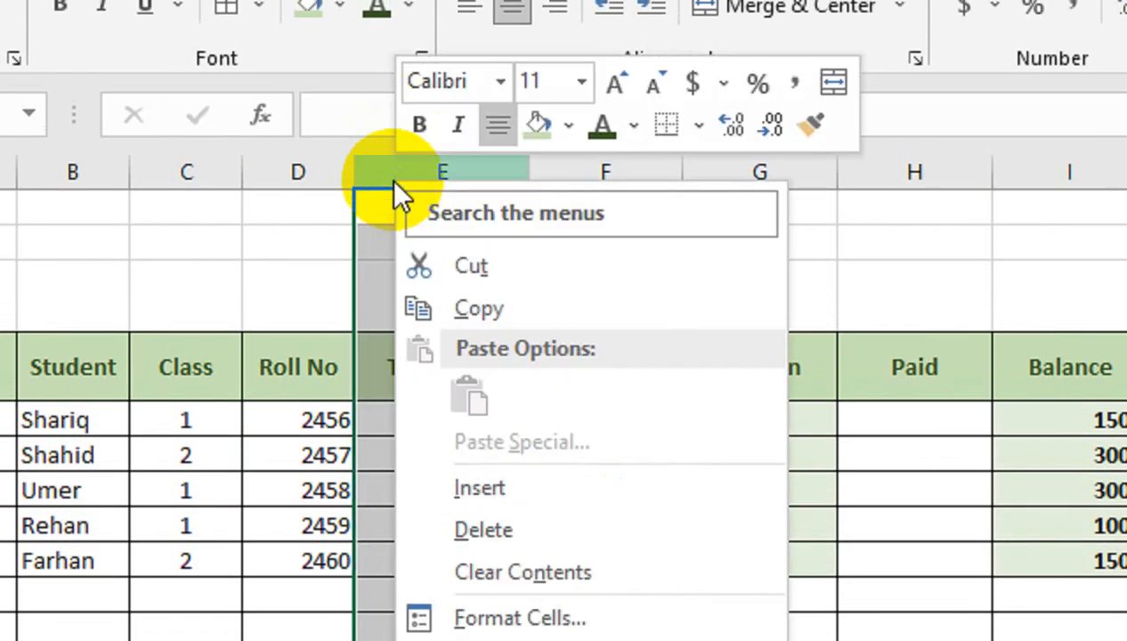
left_click(473, 476)
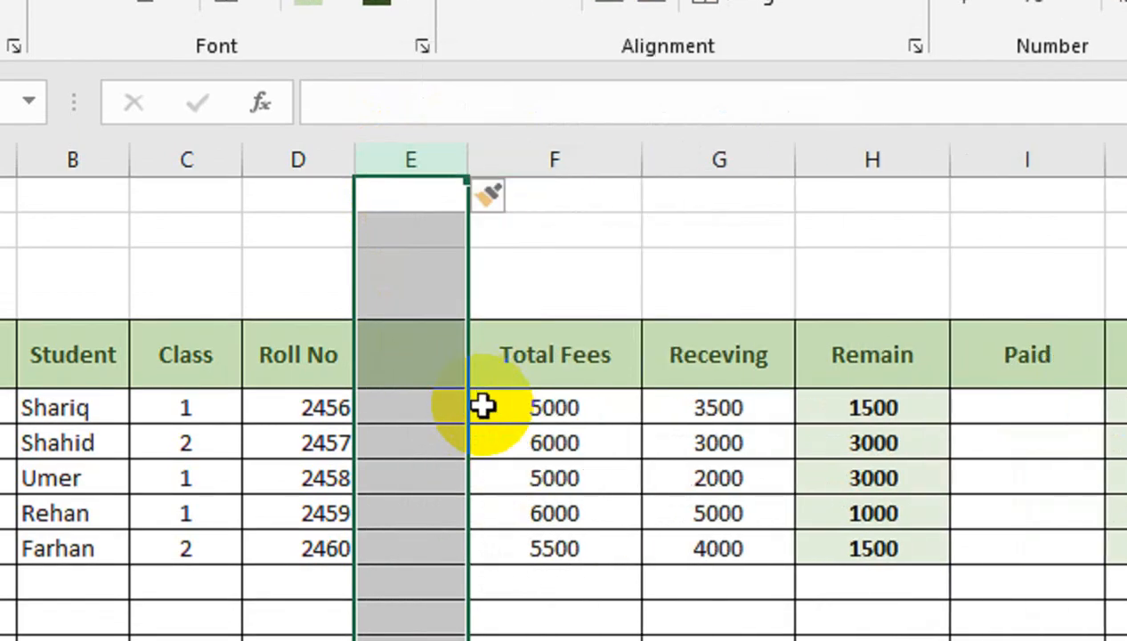
key("ctrl+z")
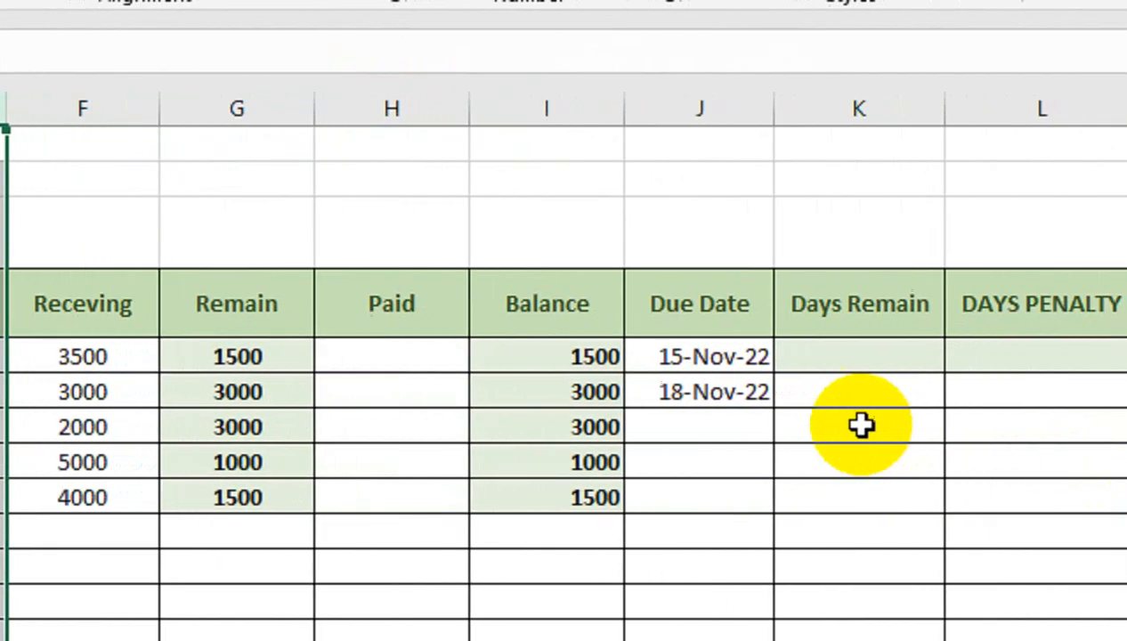
- Enter due dates 20-Nov-22, 13-Nov-22 and 10-Nov-22 for the third, fourth and fifth students
left_click(744, 420)
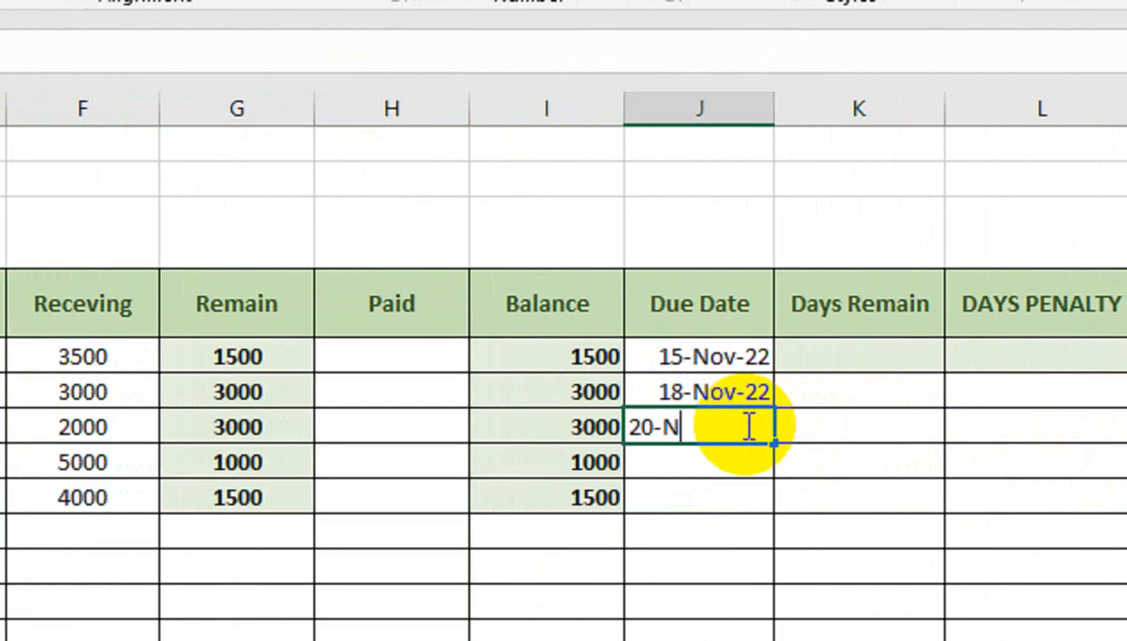
type("20-Nov-22")
key("Return")
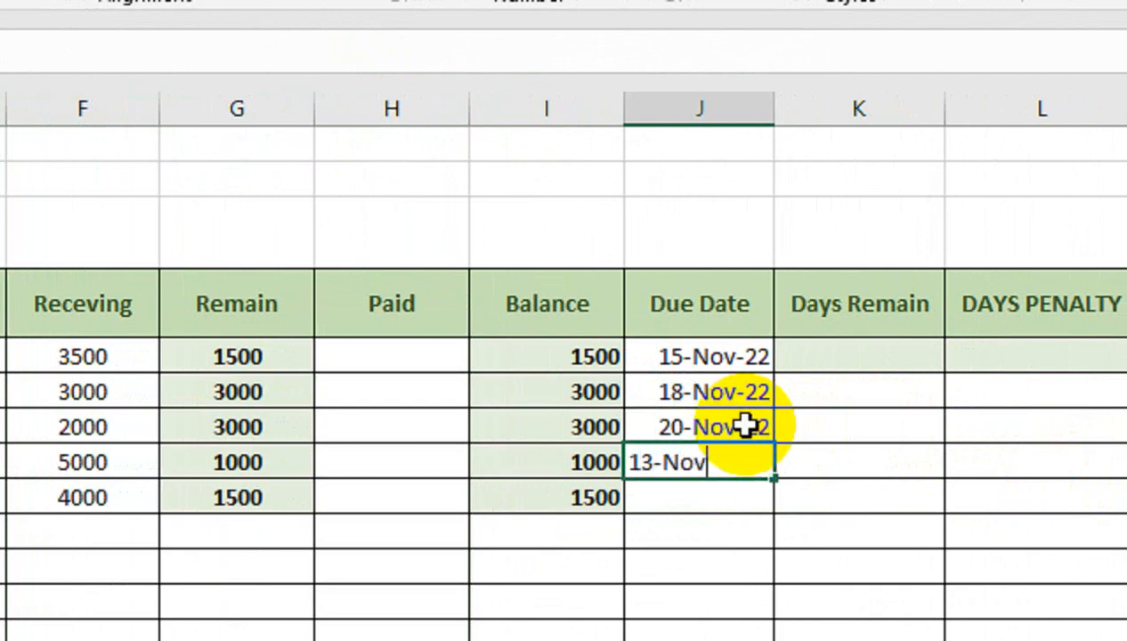
type("13-Nov-22")
key("Return")
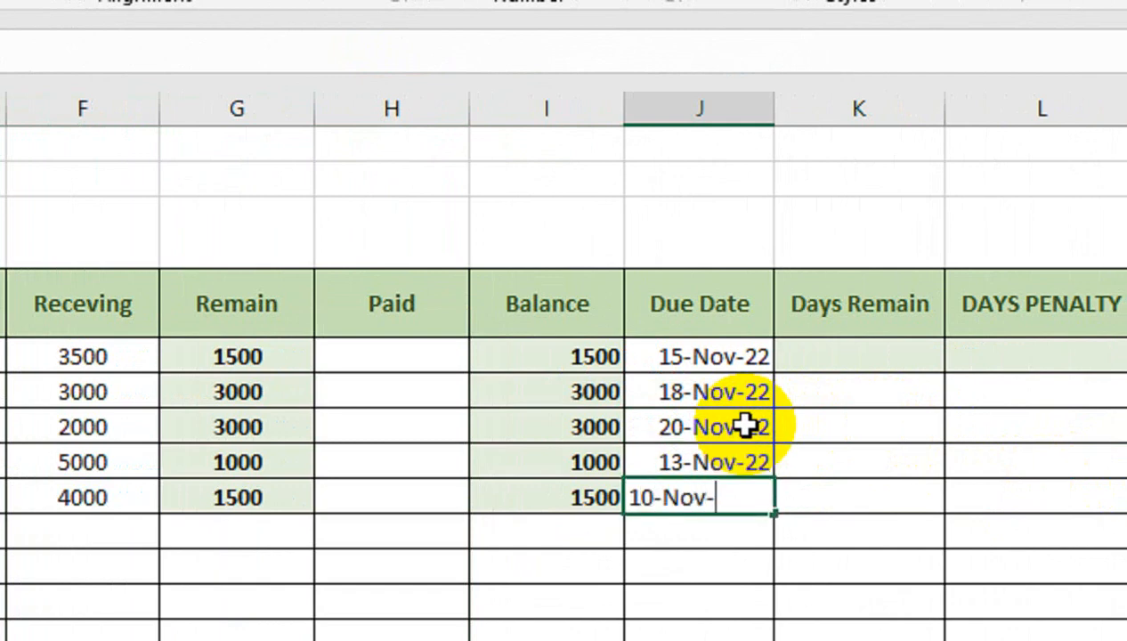
type("2")
key("Tab")
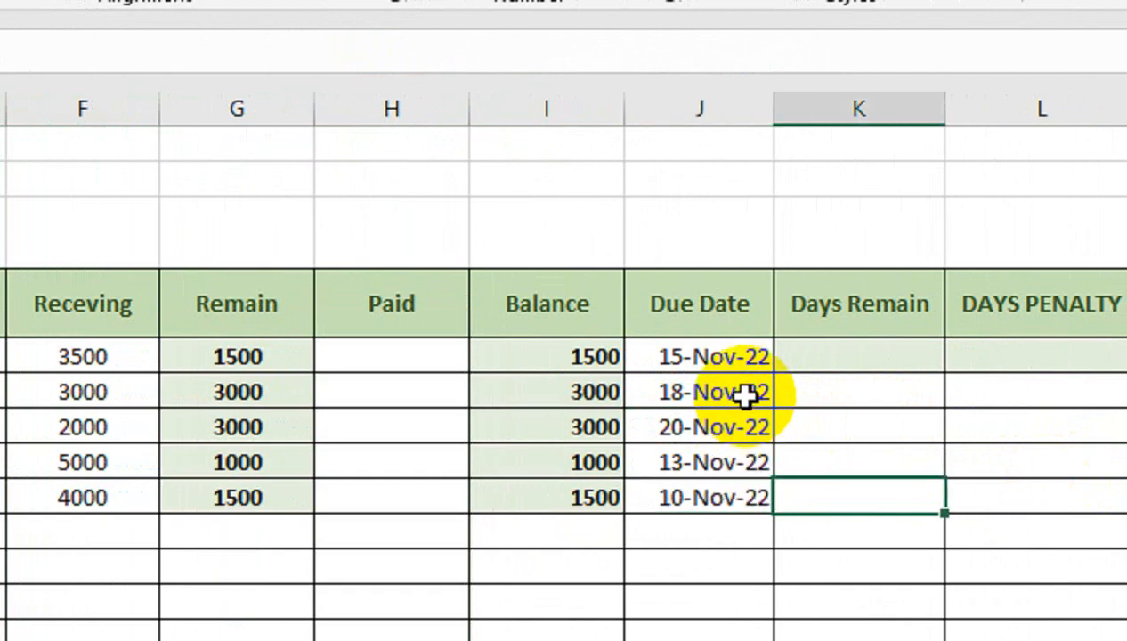
- Enter an IF formula in K5 that returns blank when Balance I5 is 0, otherwise I5 minus TODAY()
left_click(830, 355)
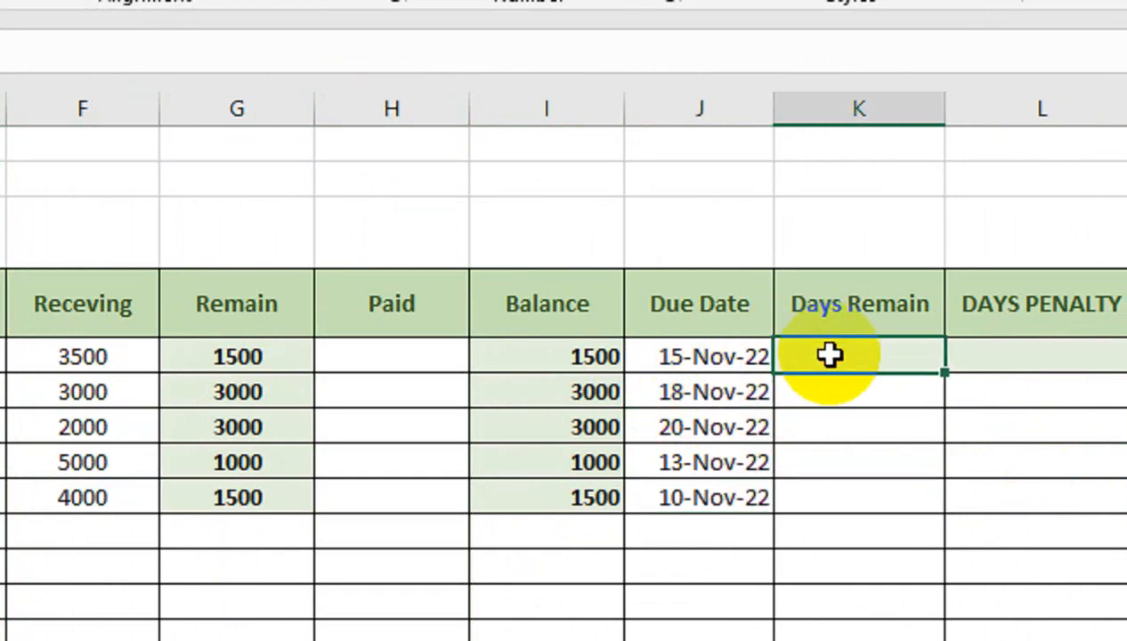
type("=if")
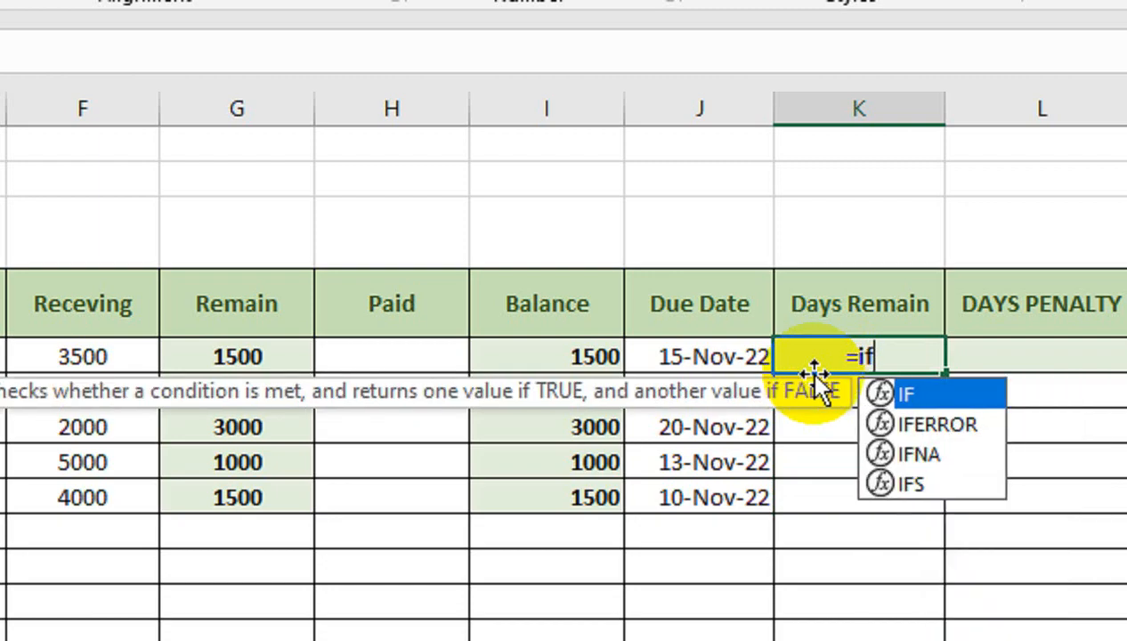
key("Tab")
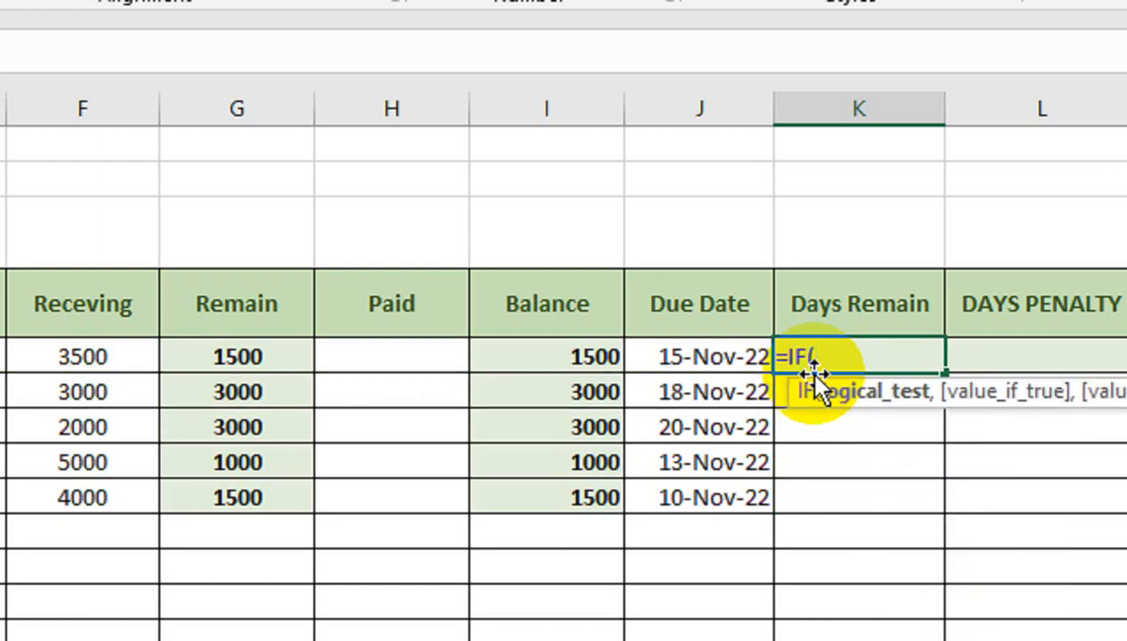
left_click(505, 357)
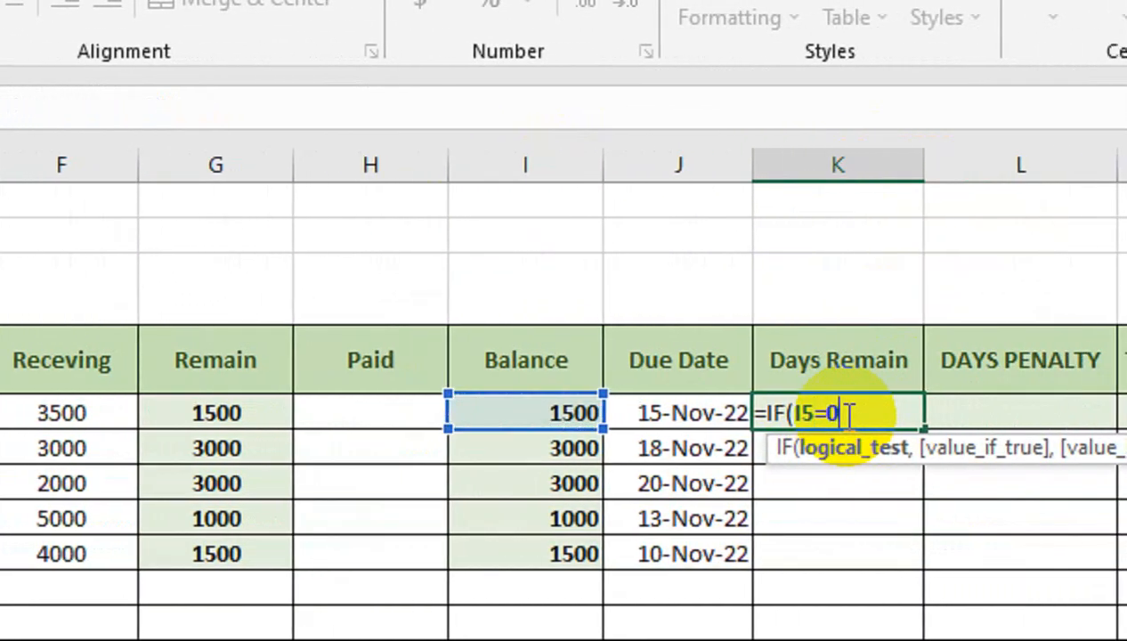
type("=0,")
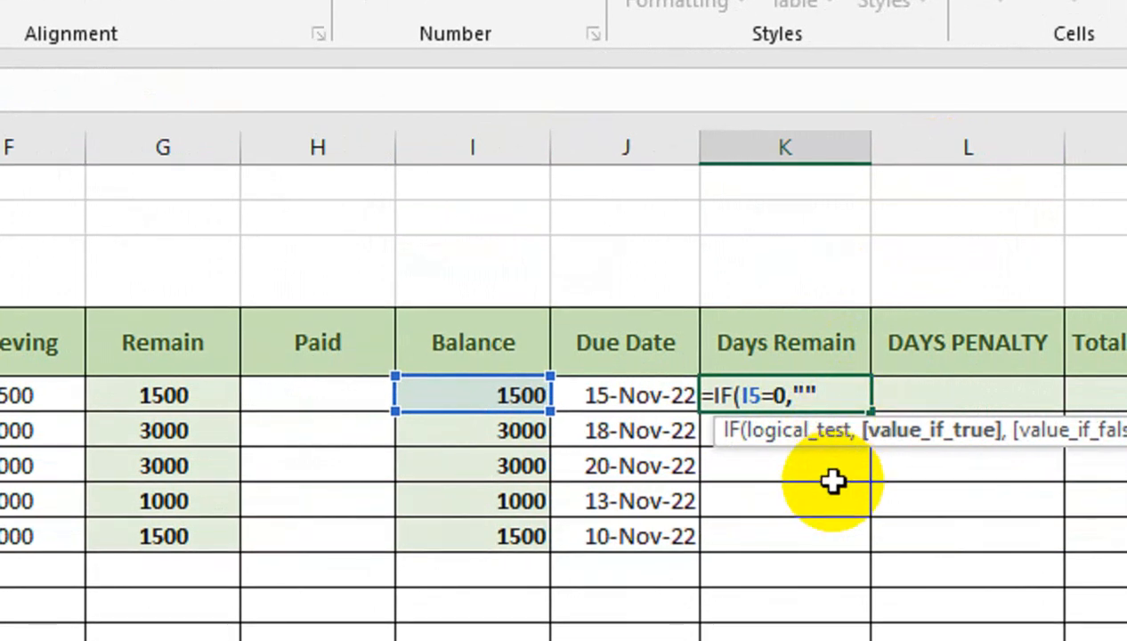
type("\"\",")
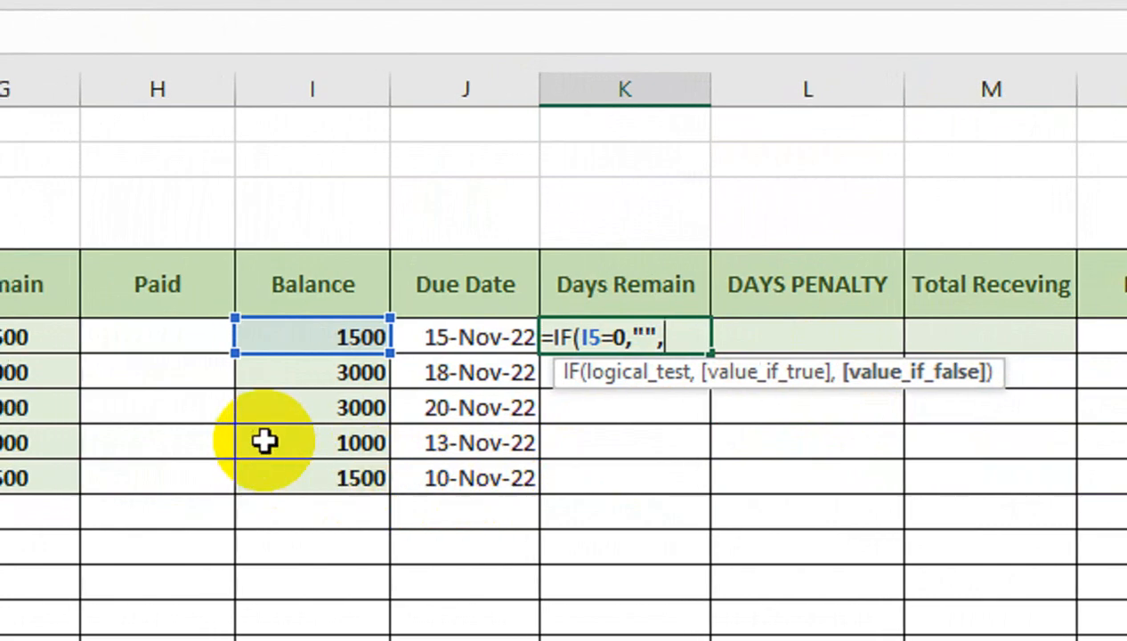
left_click(320, 355)
type("-")
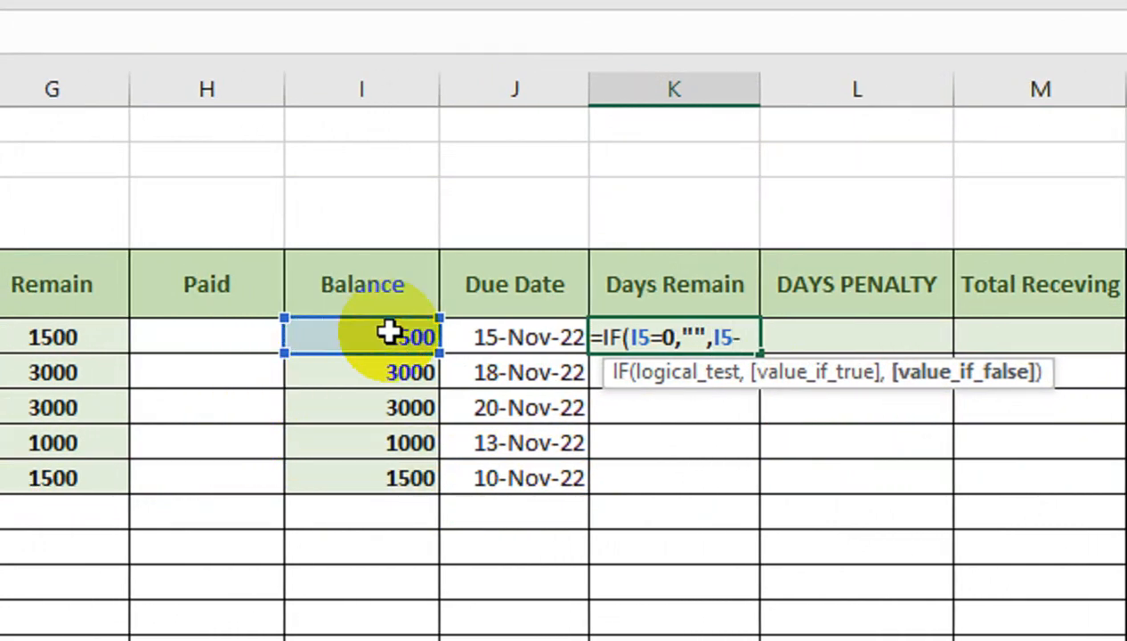
type("today()")
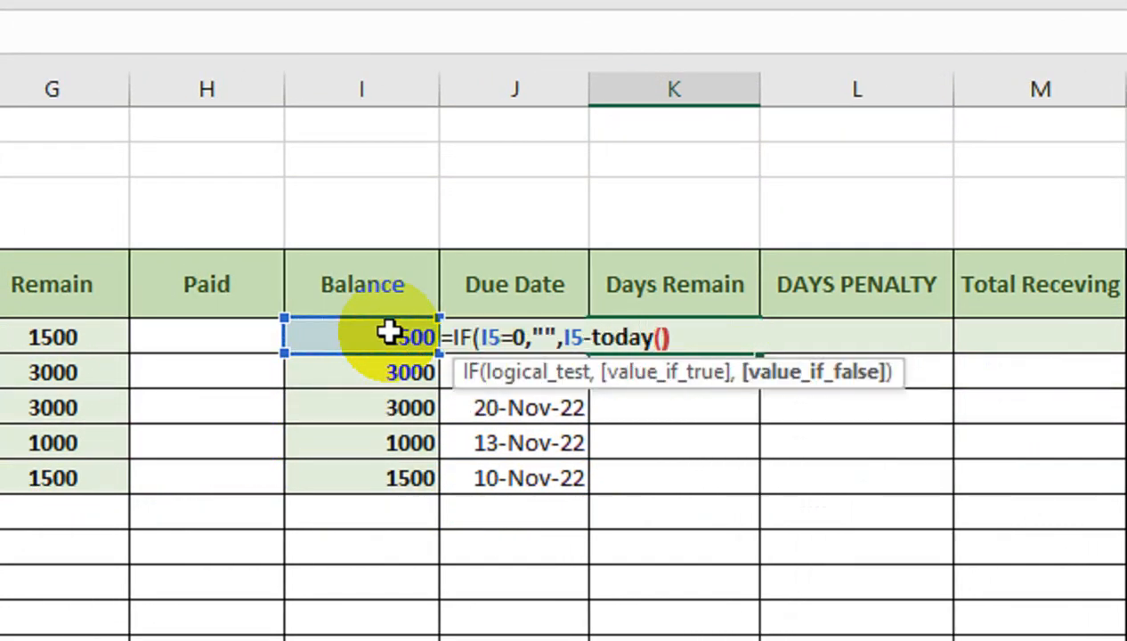
key("Return")
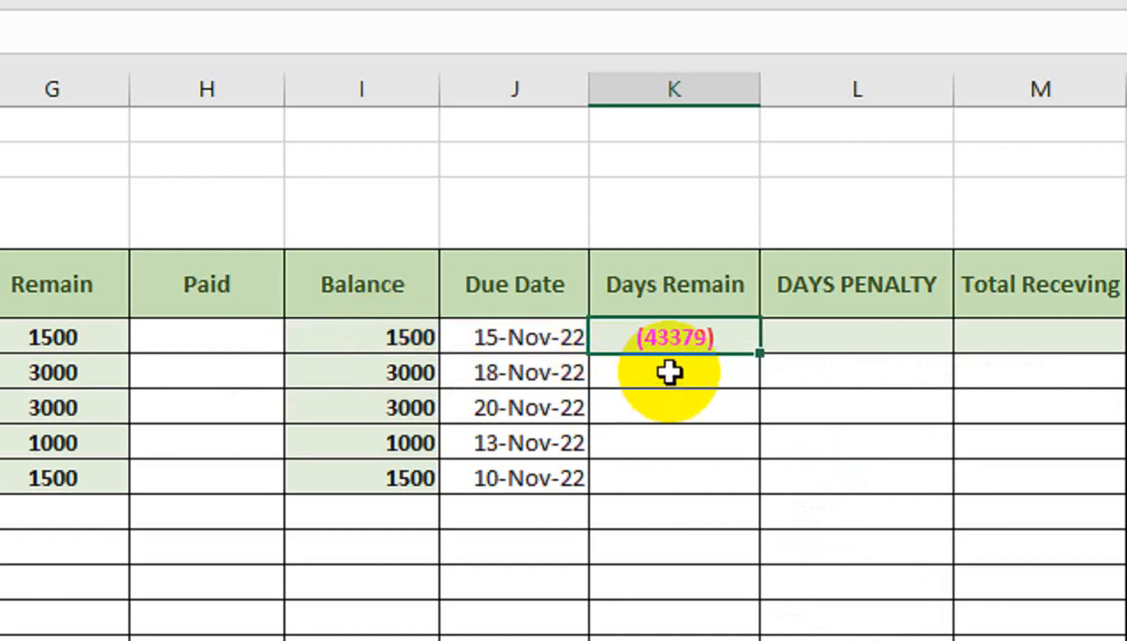
- Edit the K5 formula so it subtracts TODAY() from Due Date J5 instead of I5
double_click(679, 336)
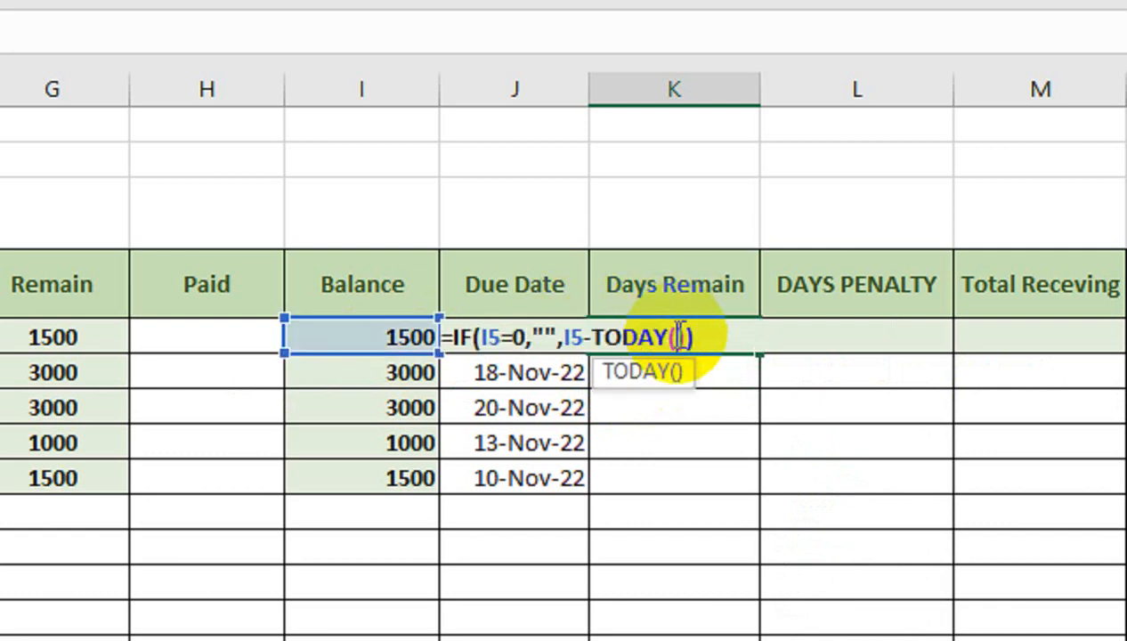
double_click(573, 336)
left_click(567, 288)
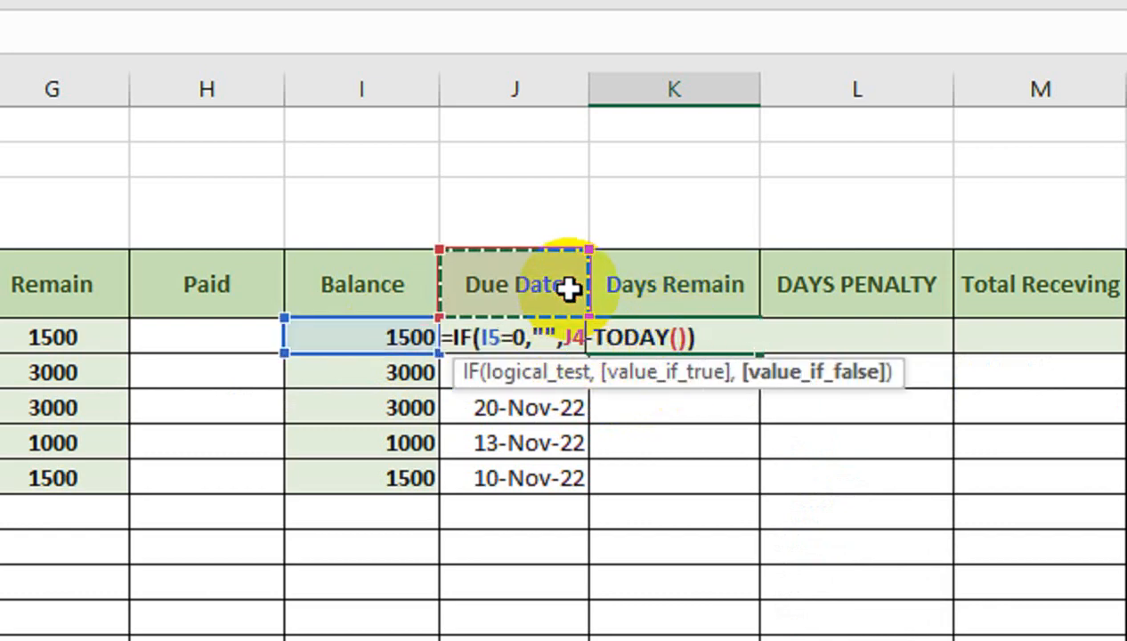
key("Down")
key("Return")
- Fill the Days Remain formula down to row 9 and apply the General number format
left_click(617, 345)
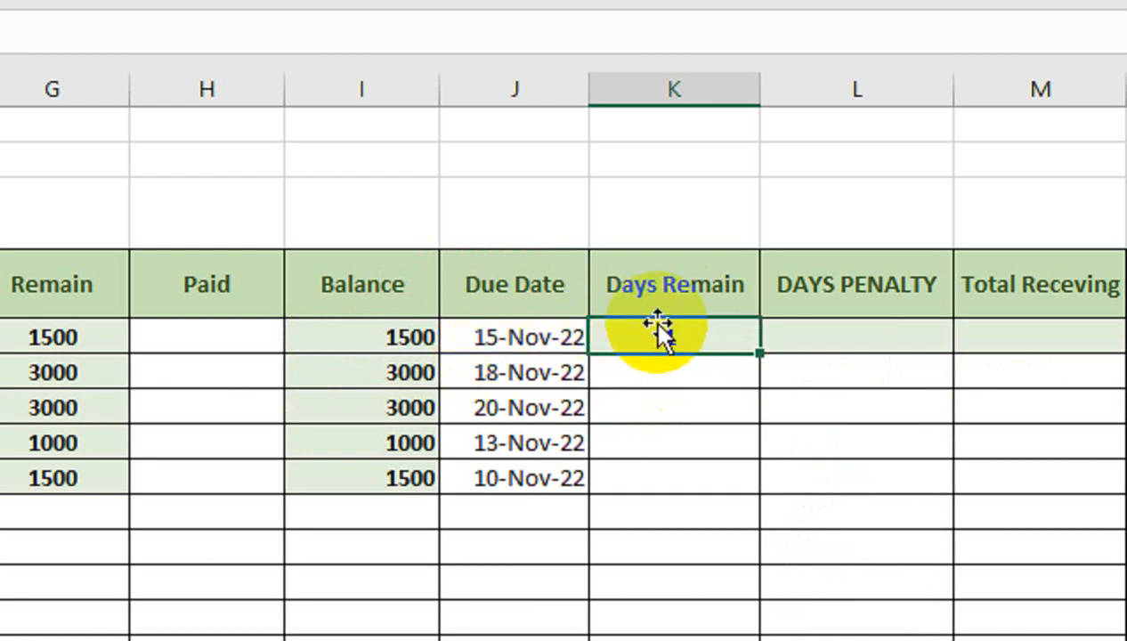
left_click_drag(756, 356, 760, 485)
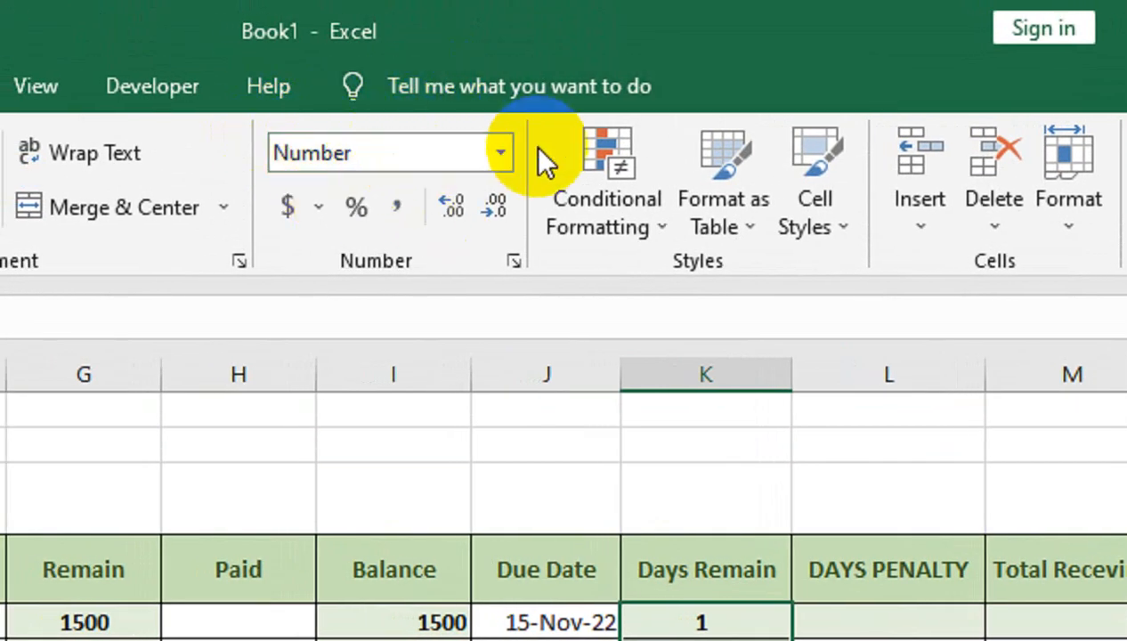
left_click(512, 154)
left_click(501, 155)
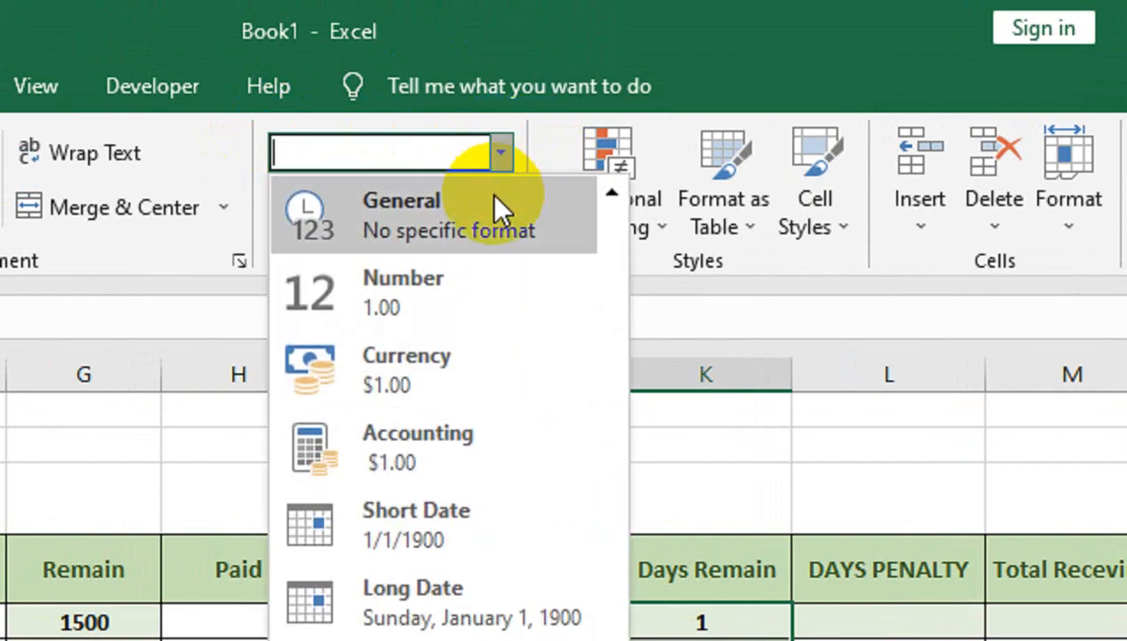
left_click(497, 210)
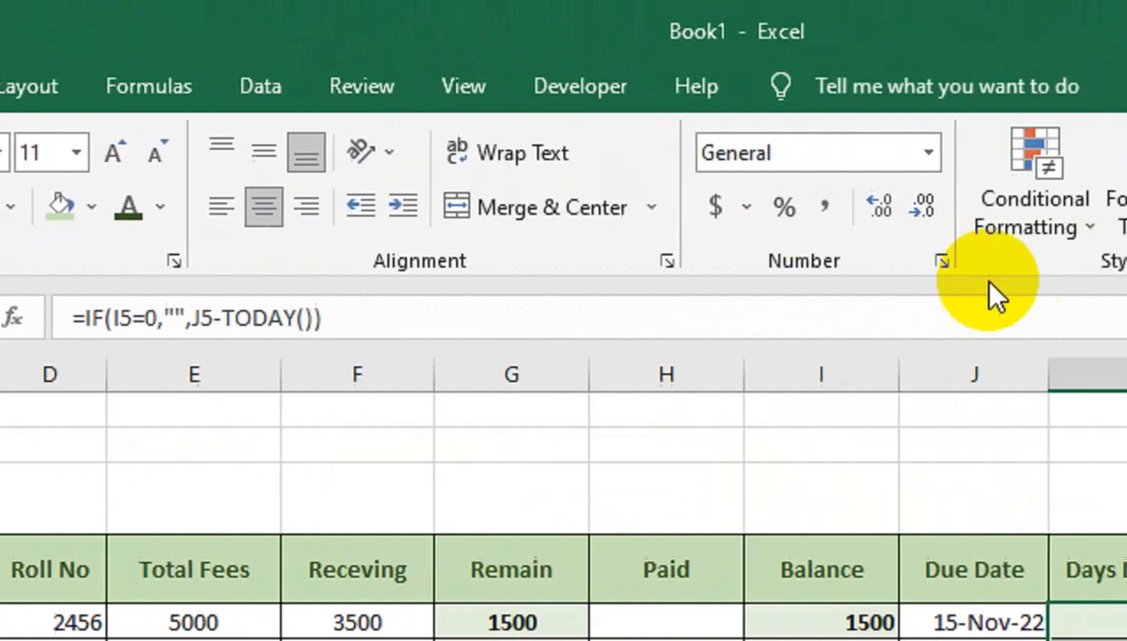
- Format the Days Remain cells as Number with negative values shown red in parentheses
left_click(1126, 260)
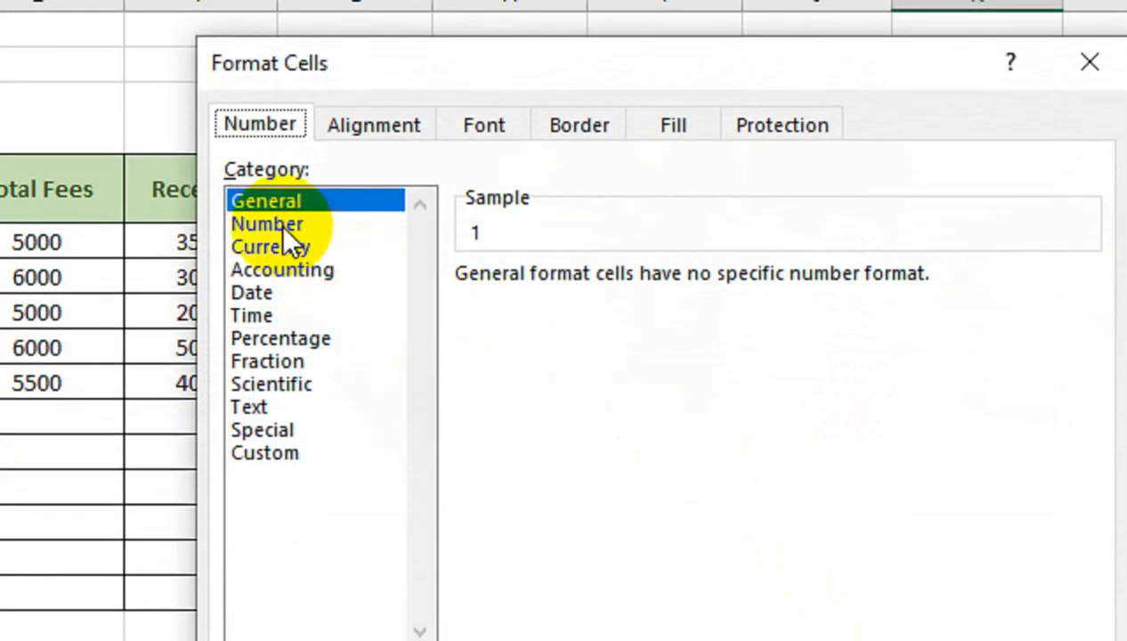
left_click(281, 225)
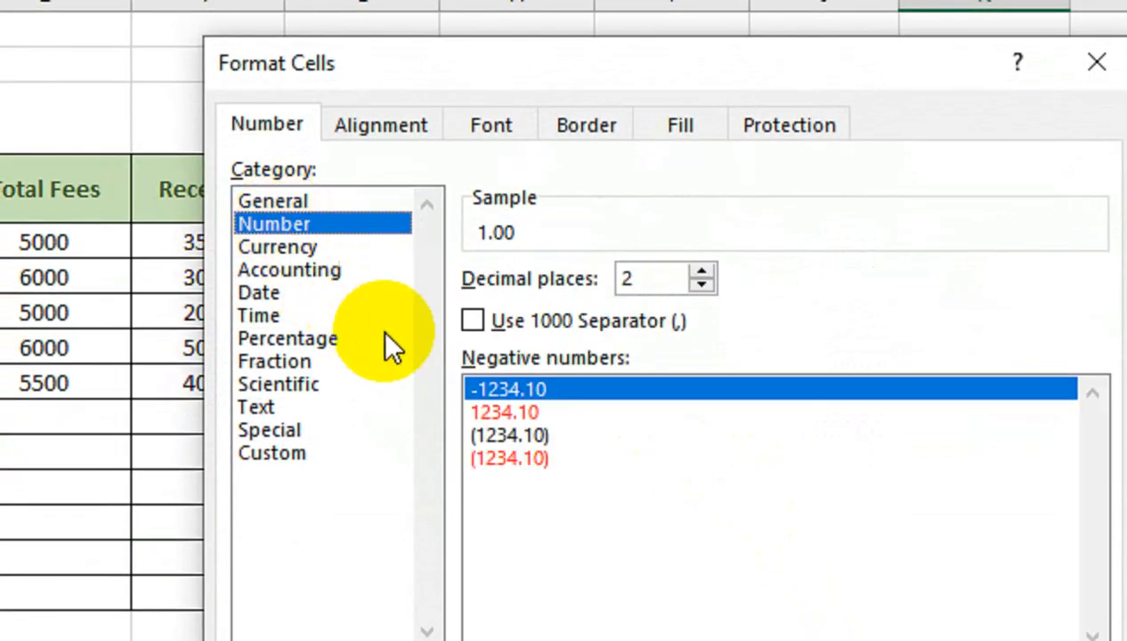
left_click(520, 411)
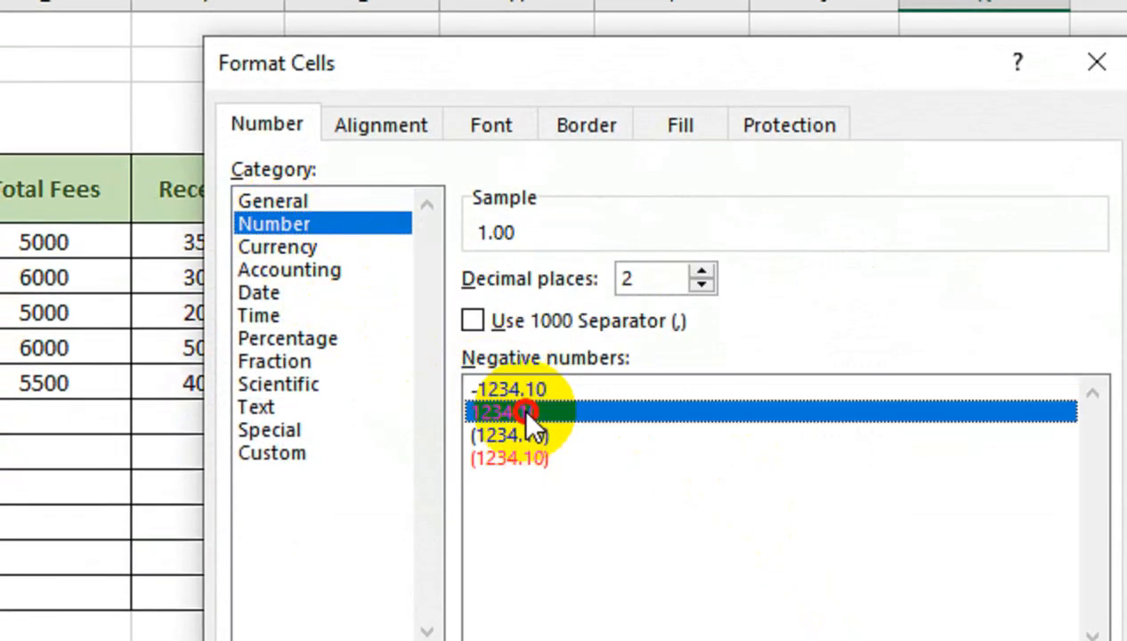
left_click(505, 457)
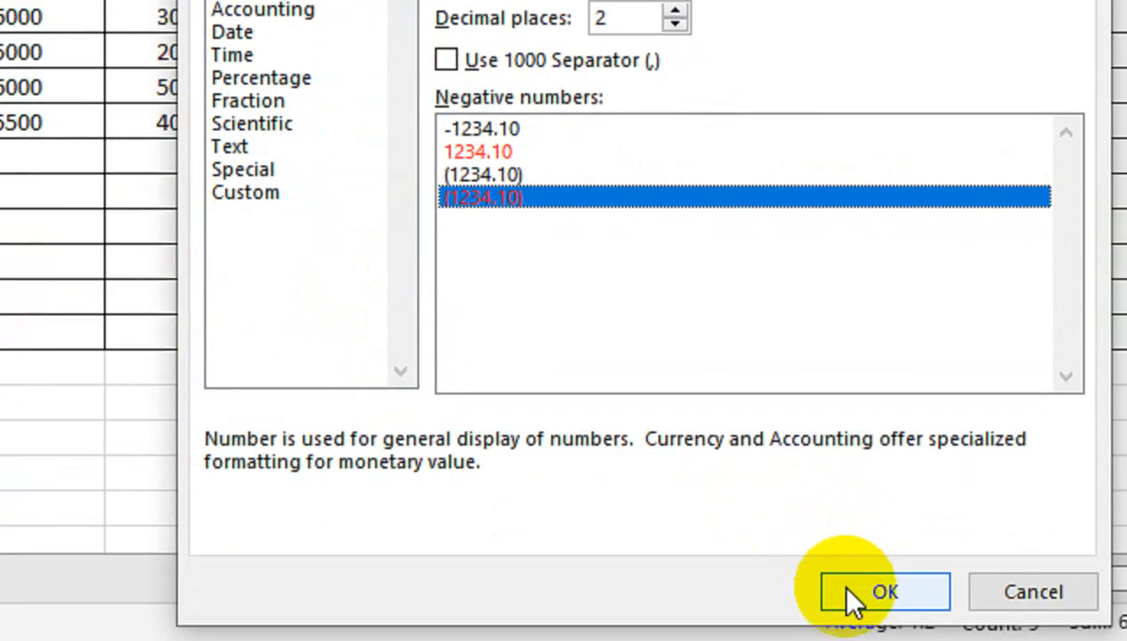
left_click(886, 636)
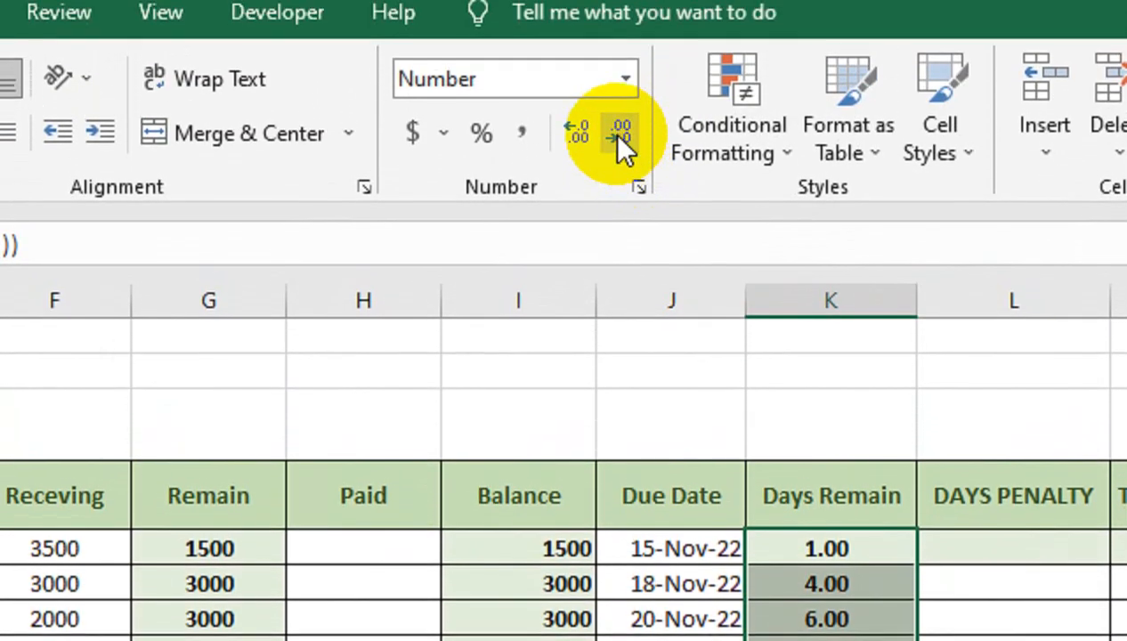
left_click(619, 135)
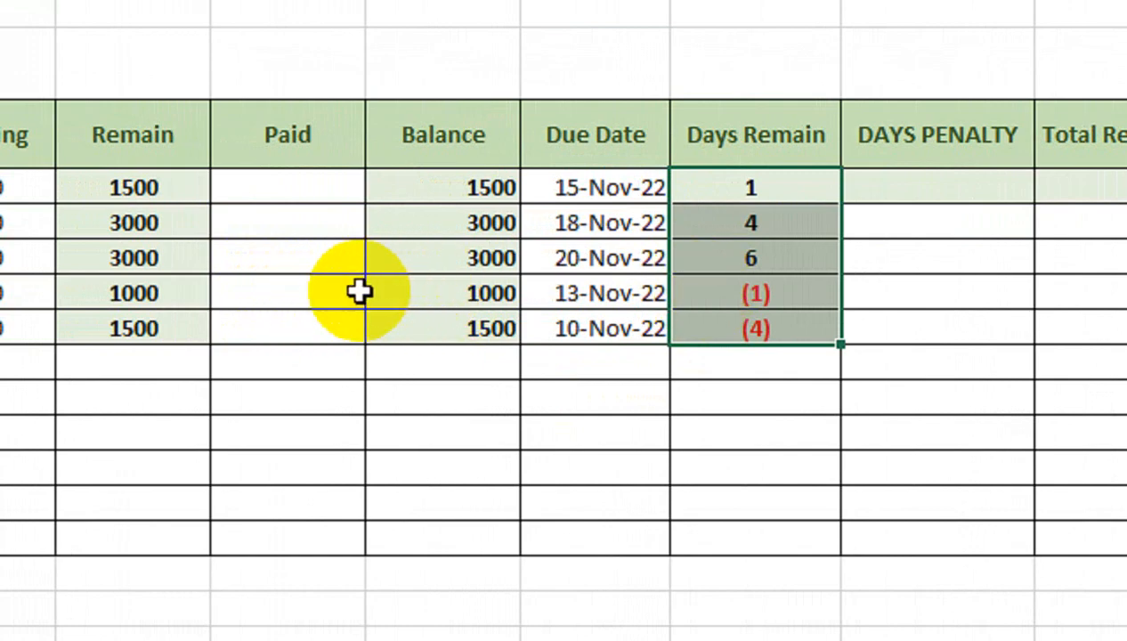
- Try entering 1000 as the fourth student's Paid amount, then clear it
left_click(289, 299)
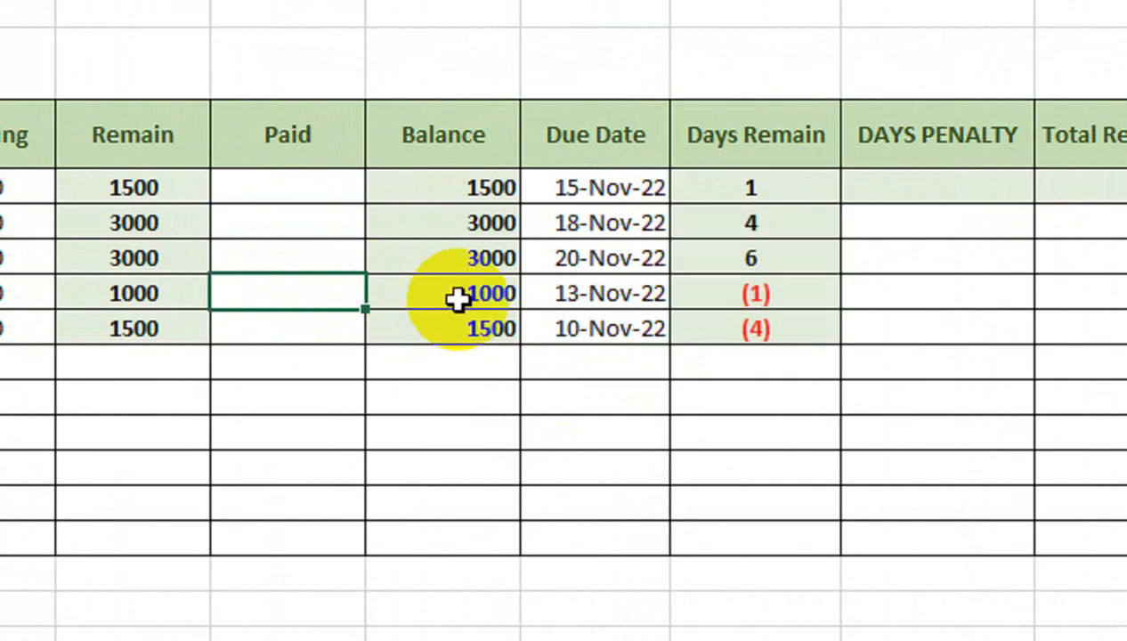
type("1000")
key("Return")
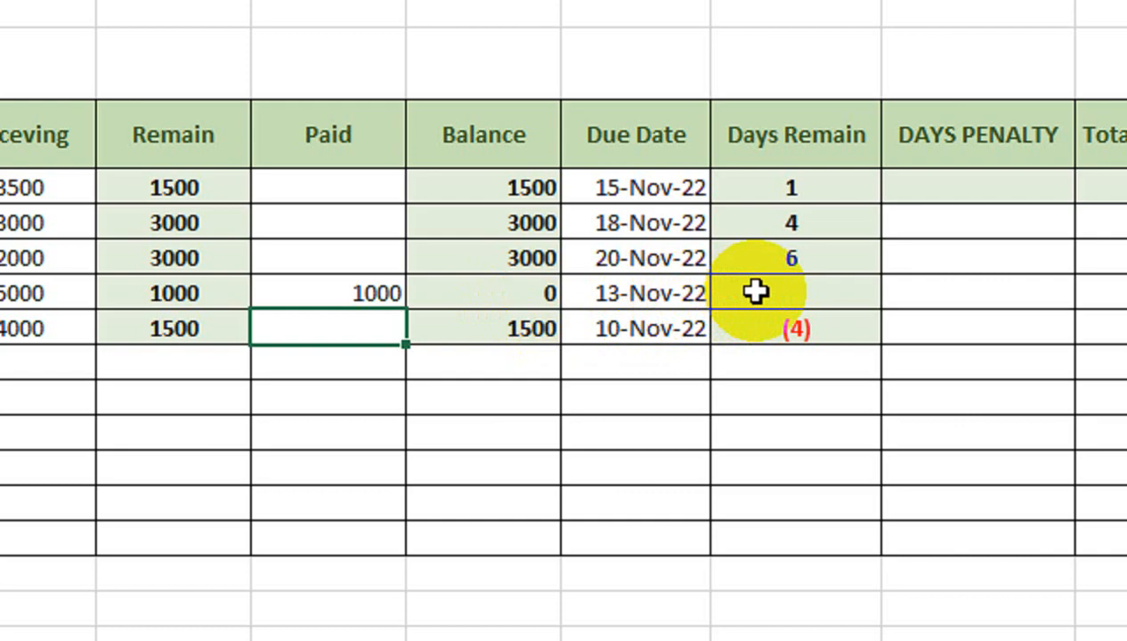
left_click(384, 283)
key("Delete")
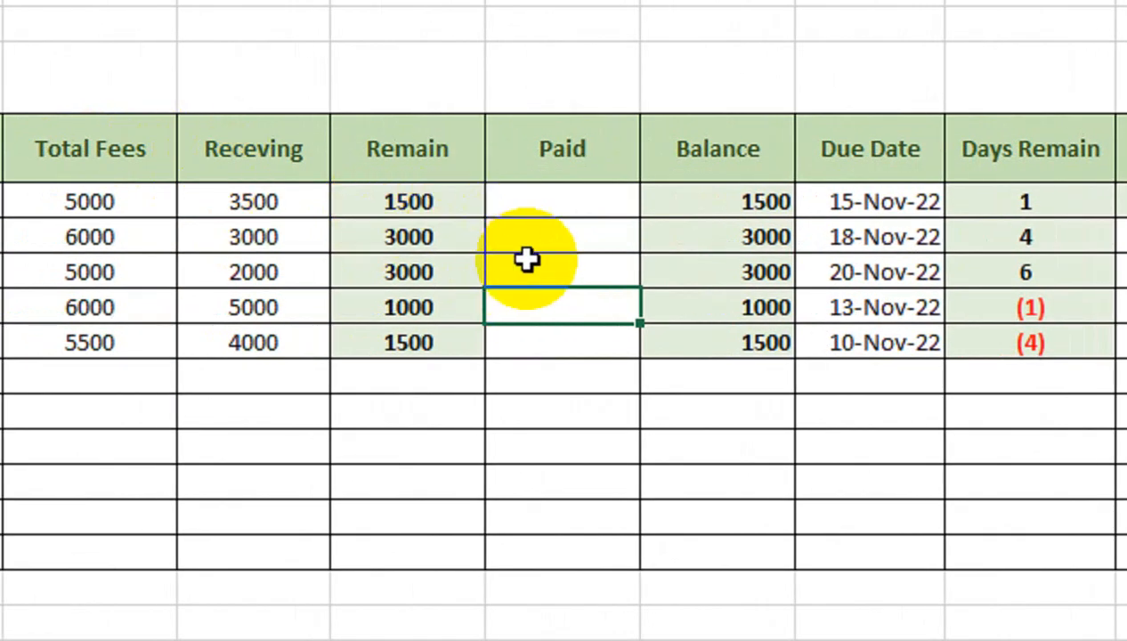
- Begin the DAYS PENALTY formula in L5 as ABS of an IF whose test is AND(K5<1,ISNUMBER(I5))
left_click(840, 207)
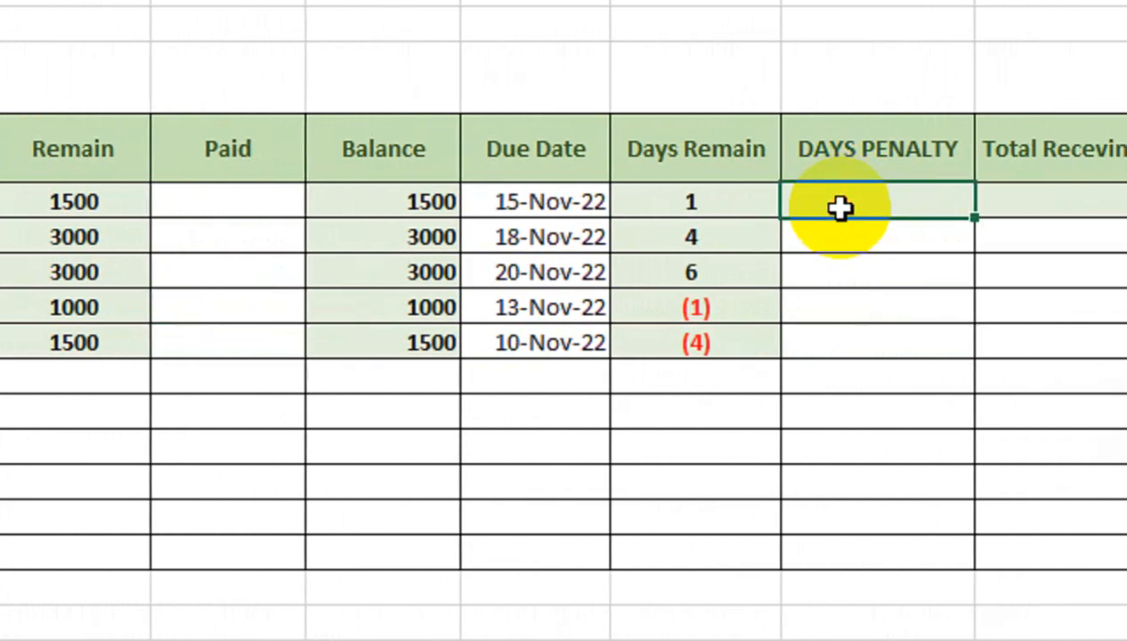
type("=abs")
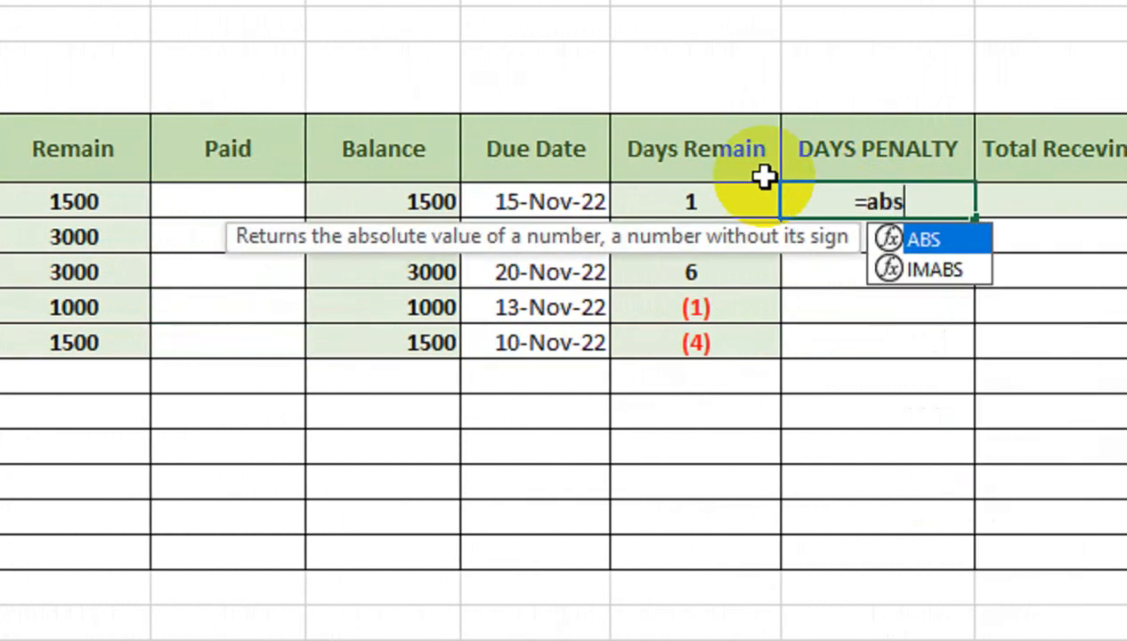
key("Tab")
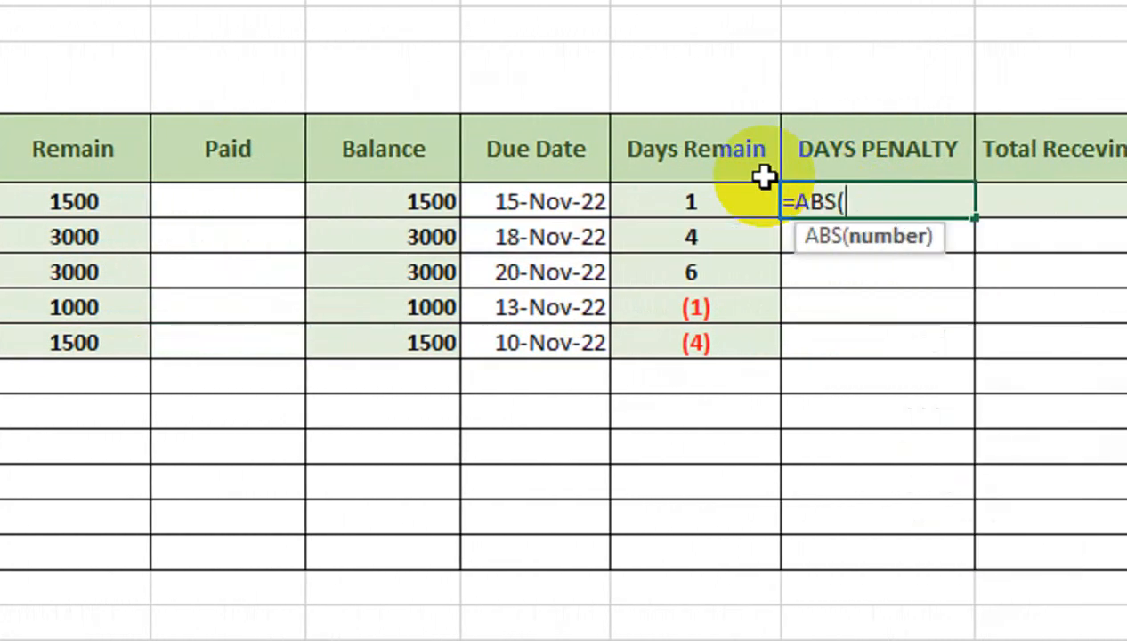
type("IF")
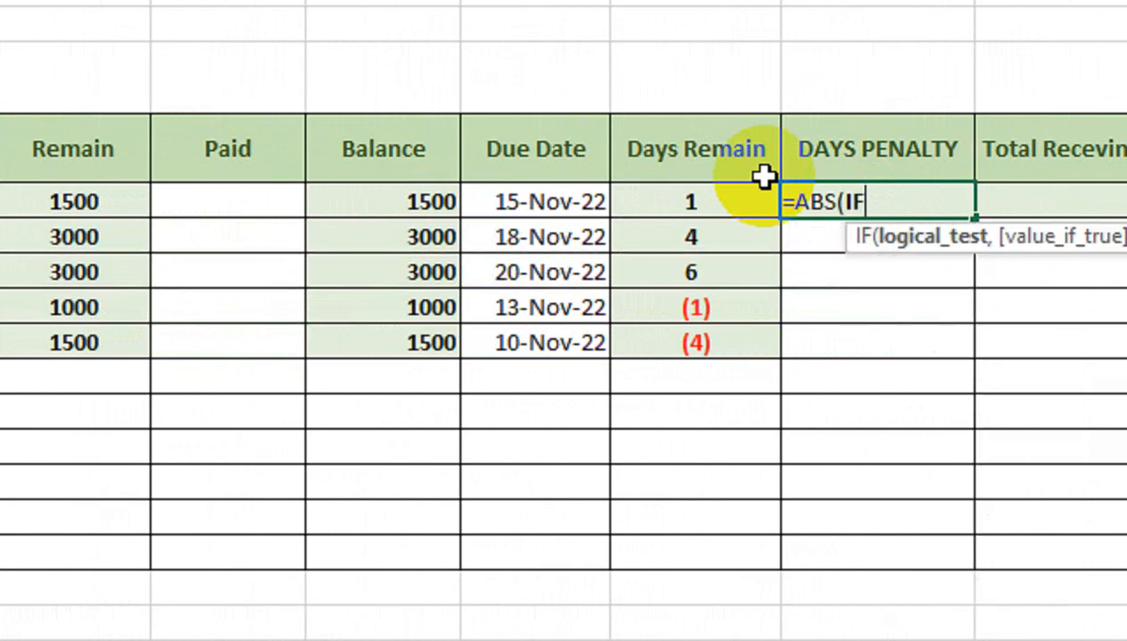
type("(ABD")
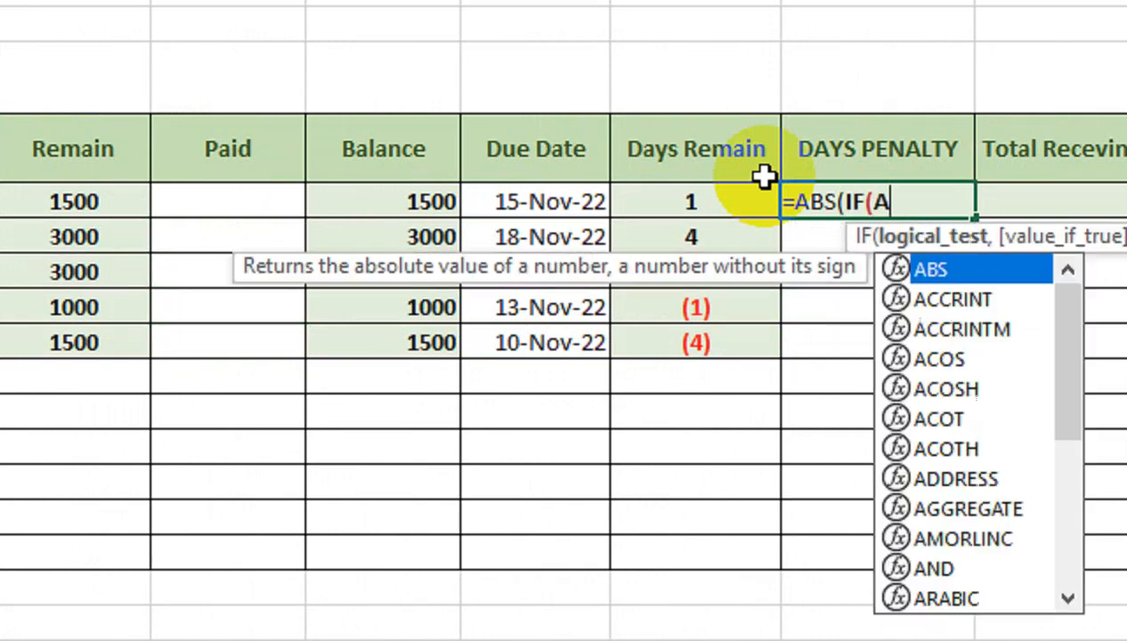
key("Return")
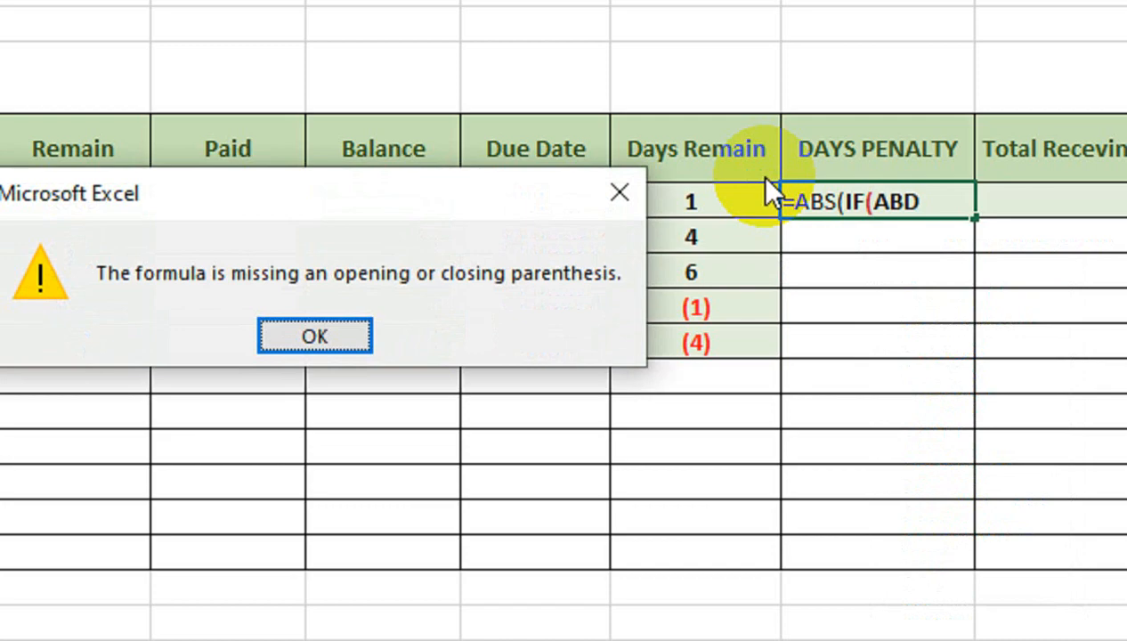
key("Return")
key("BackSpace")
key("BackSpace")
type("ND(")
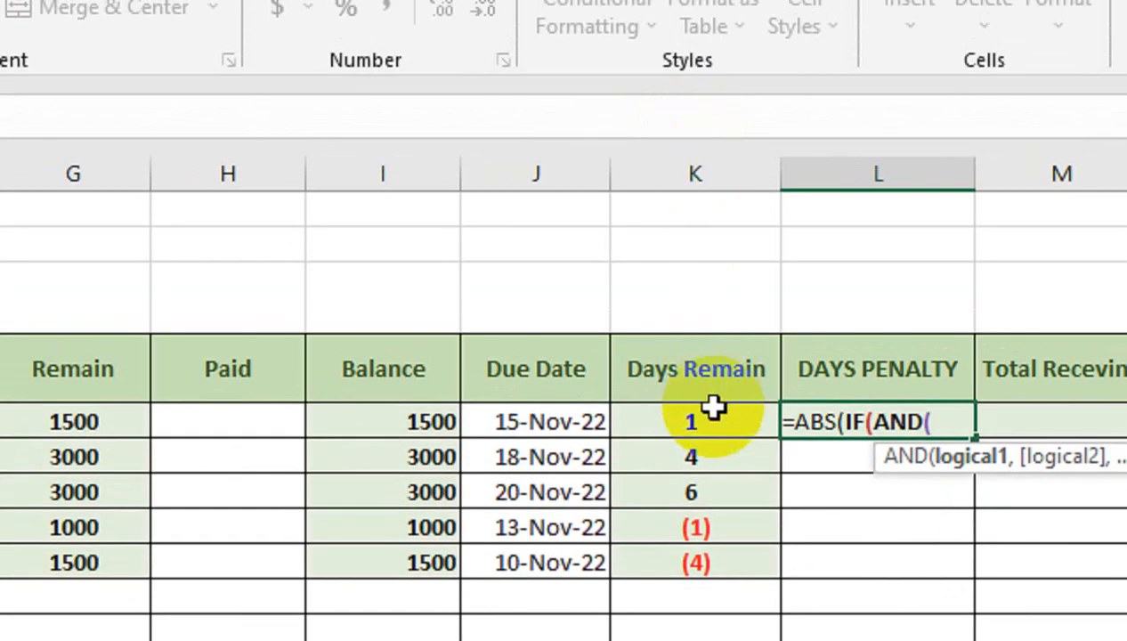
left_click(712, 407)
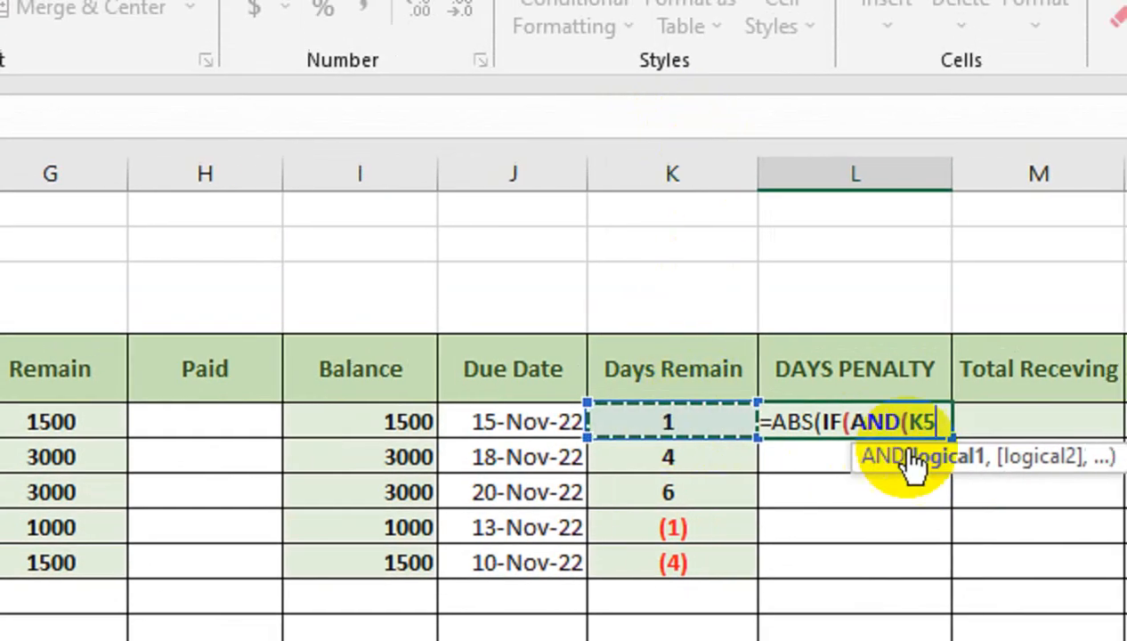
type("<1")
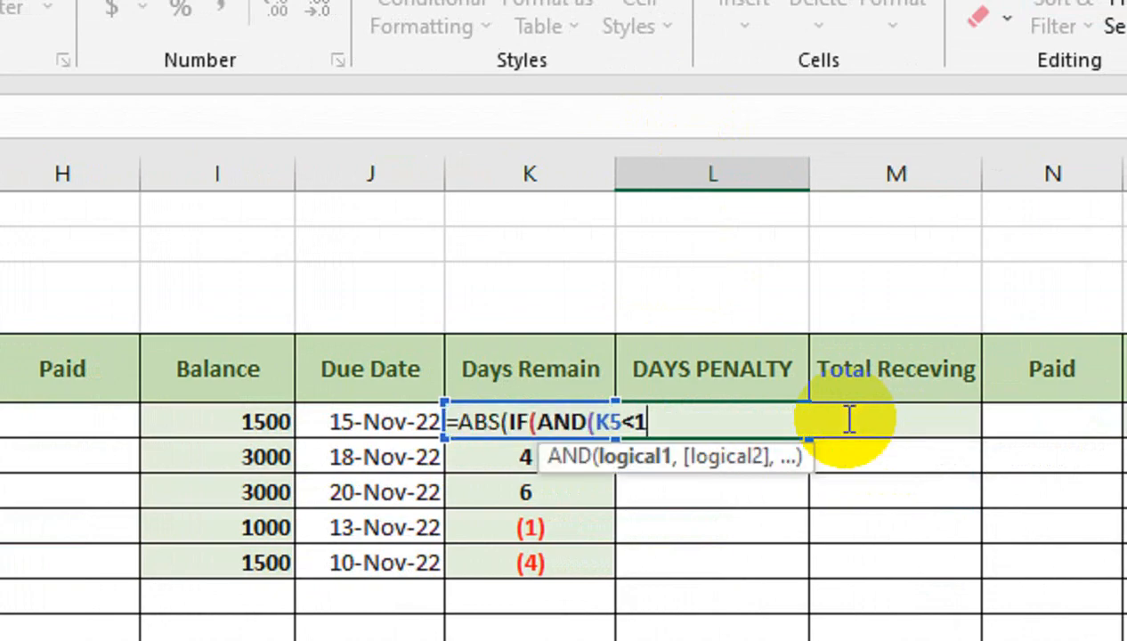
type(",")
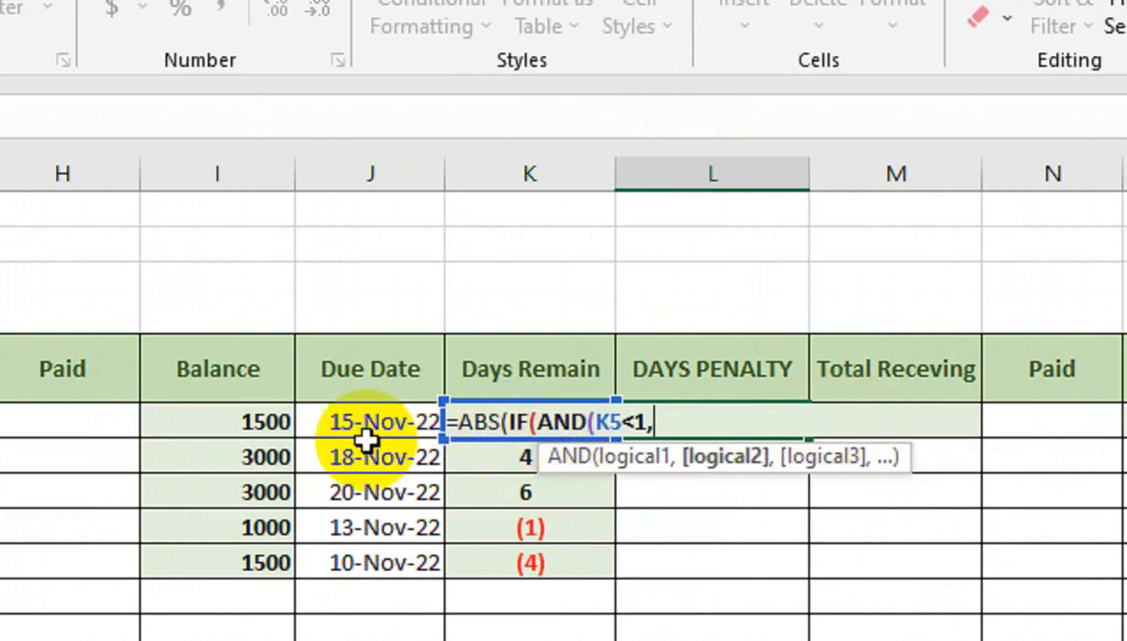
left_click(244, 427)
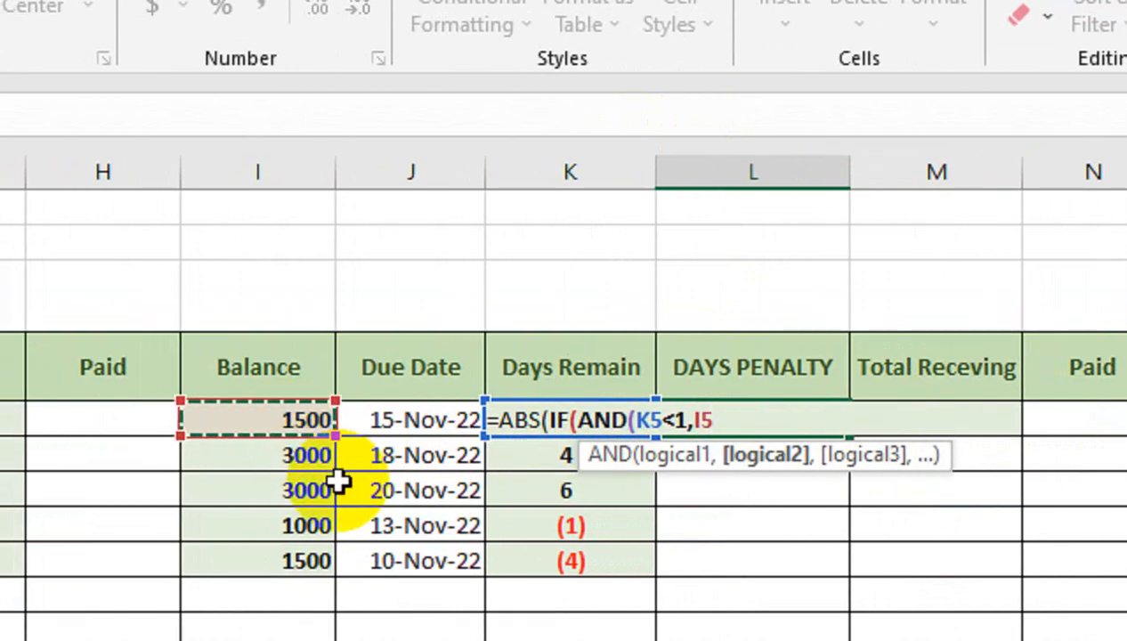
key("BackSpace")
key("BackSpace")
key("BackSpace")
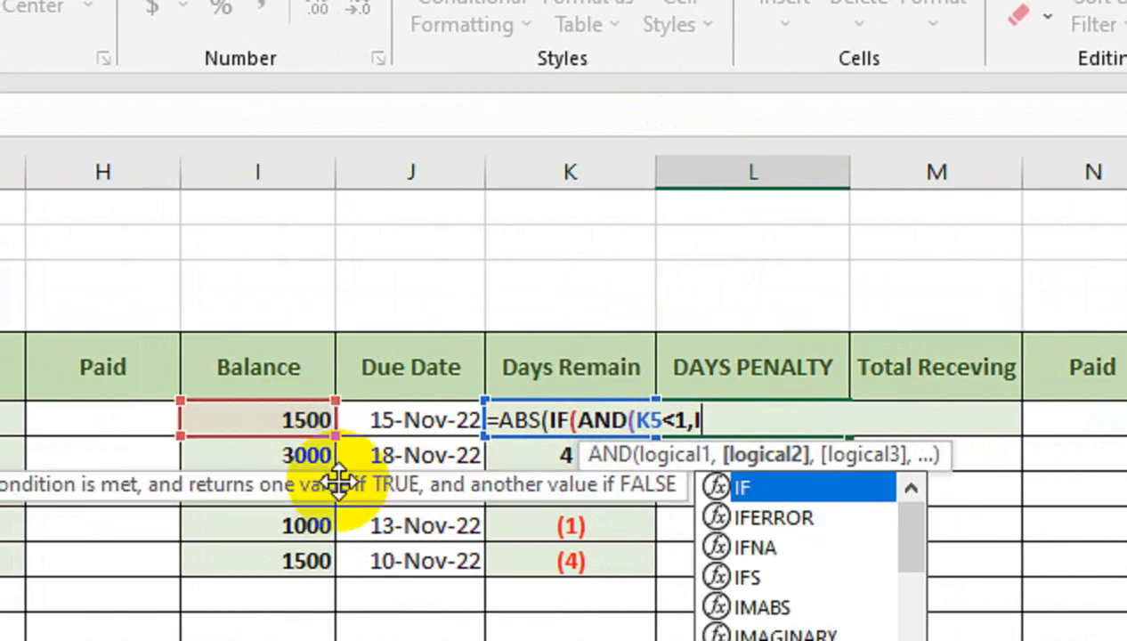
type(",ISN")
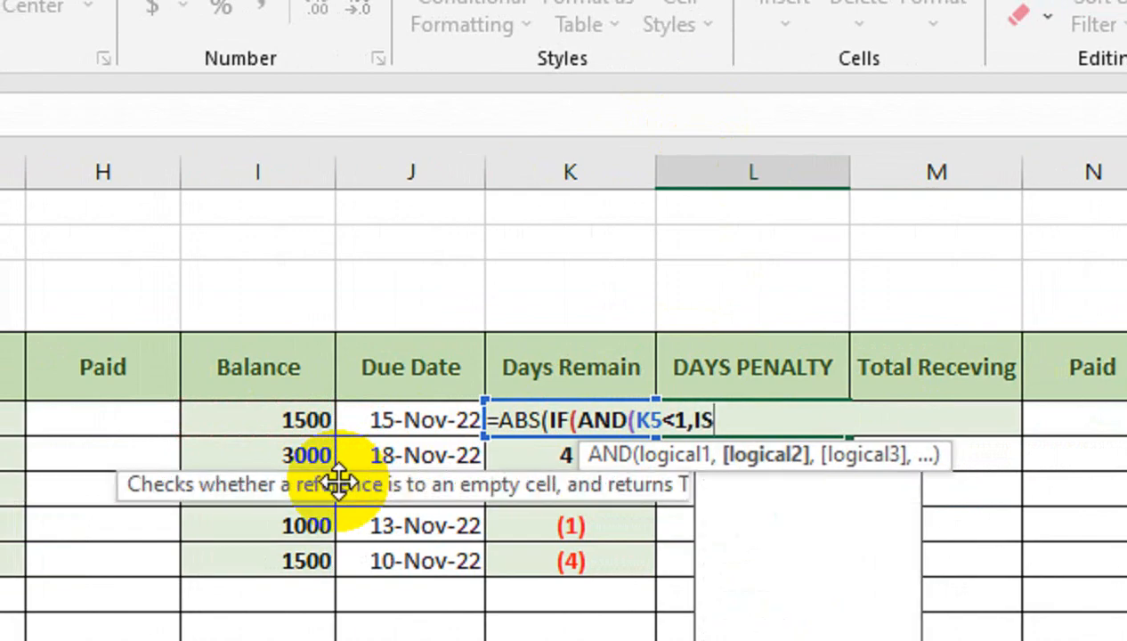
key("Down")
key("Down")
key("Tab")
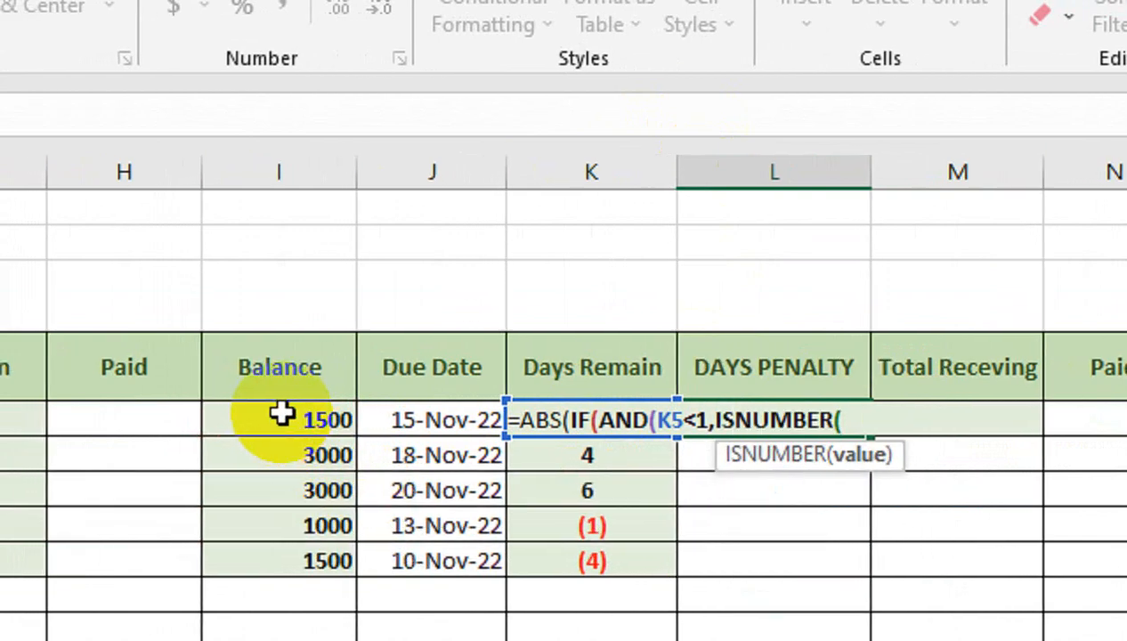
left_click(260, 417)
type(")")
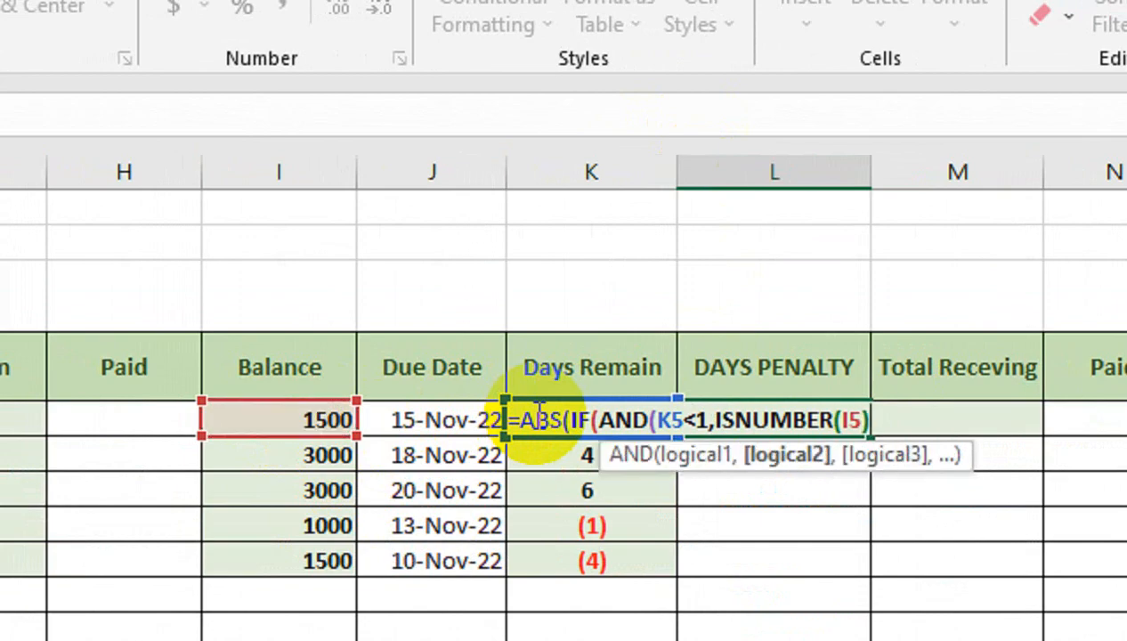
type(")")
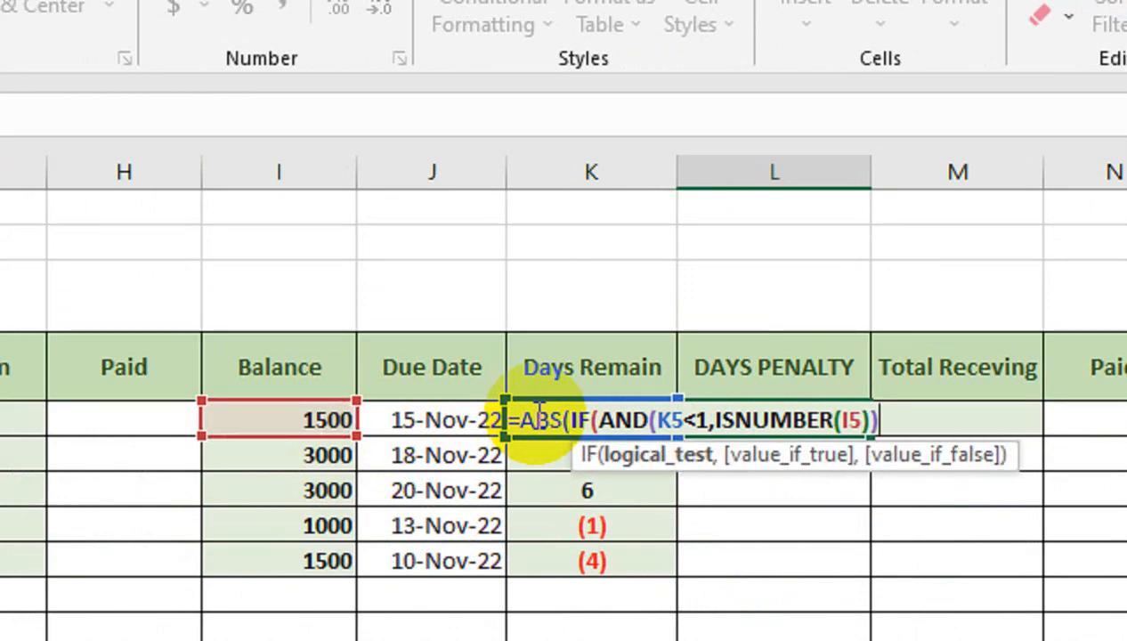
type(",")
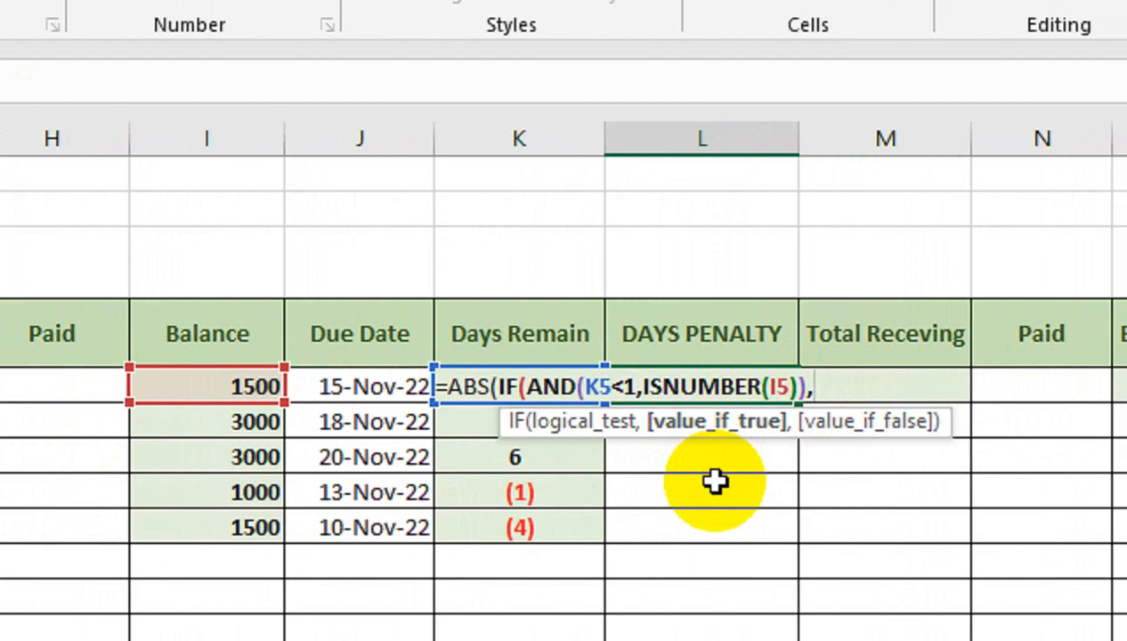
- Finish the L5 formula with K5*50 as the true result and an empty string as the false result
left_click(506, 331)
key("Down")
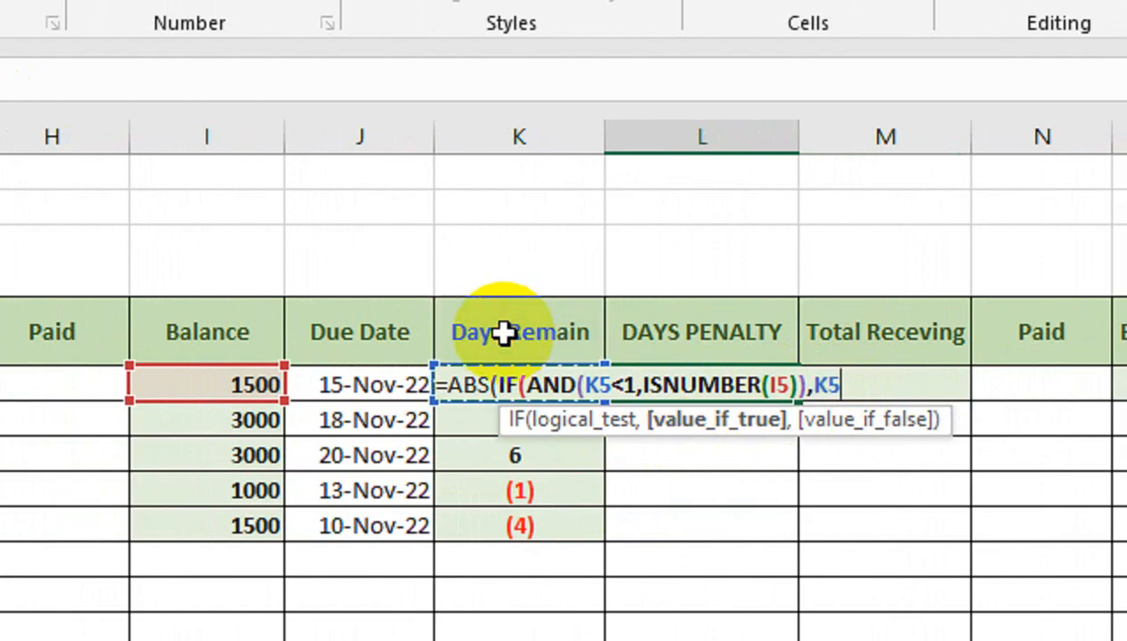
type("*5")
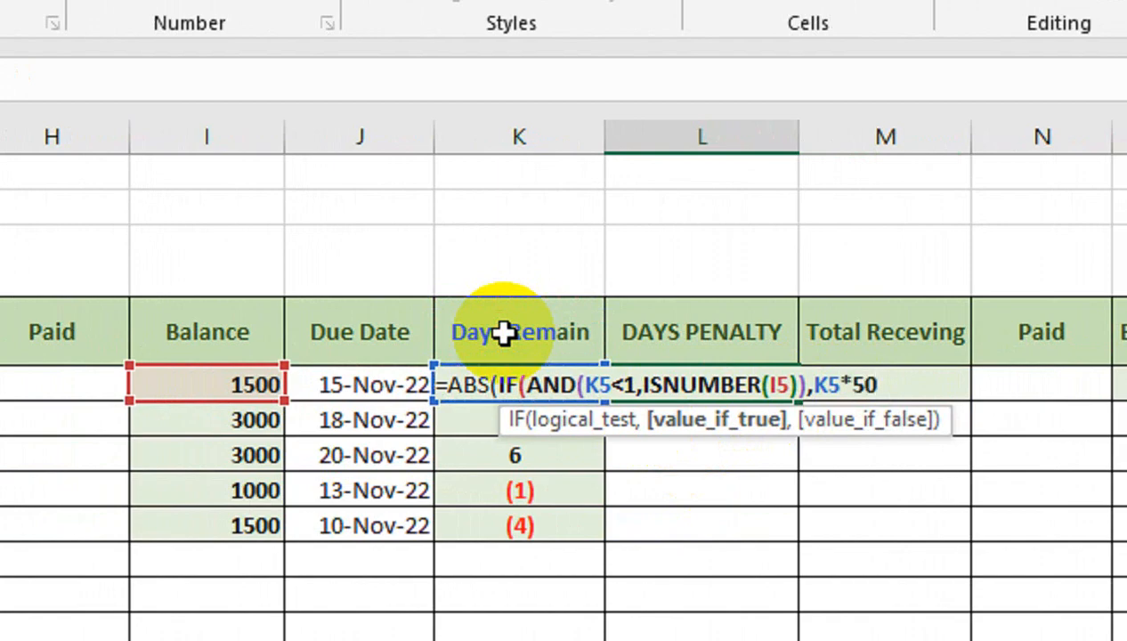
type("0,")
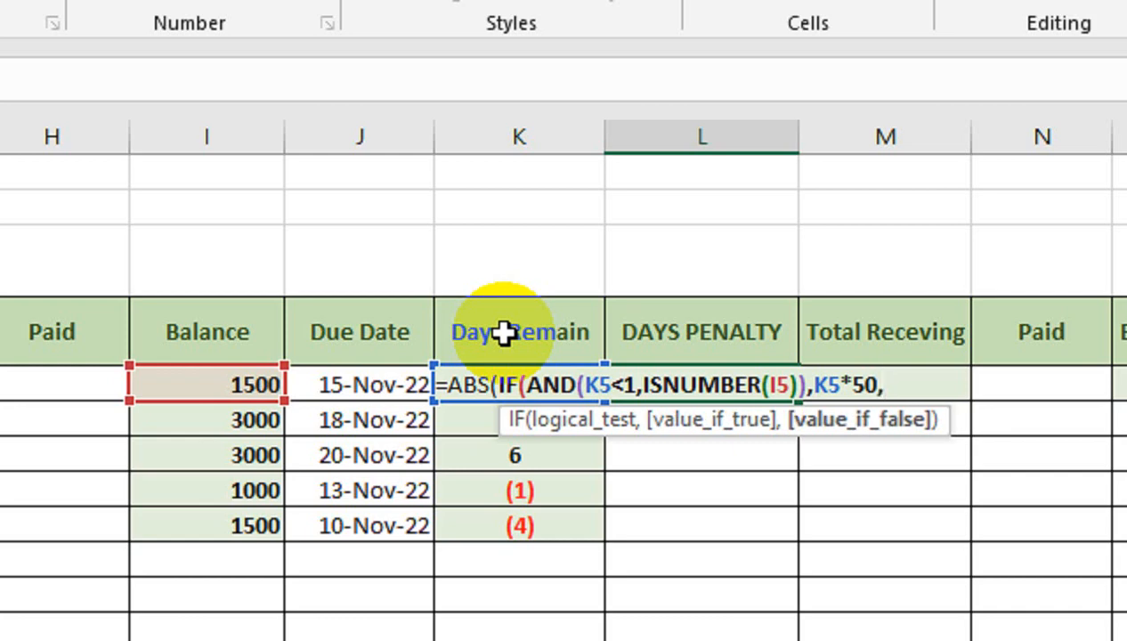
type("\"\"")
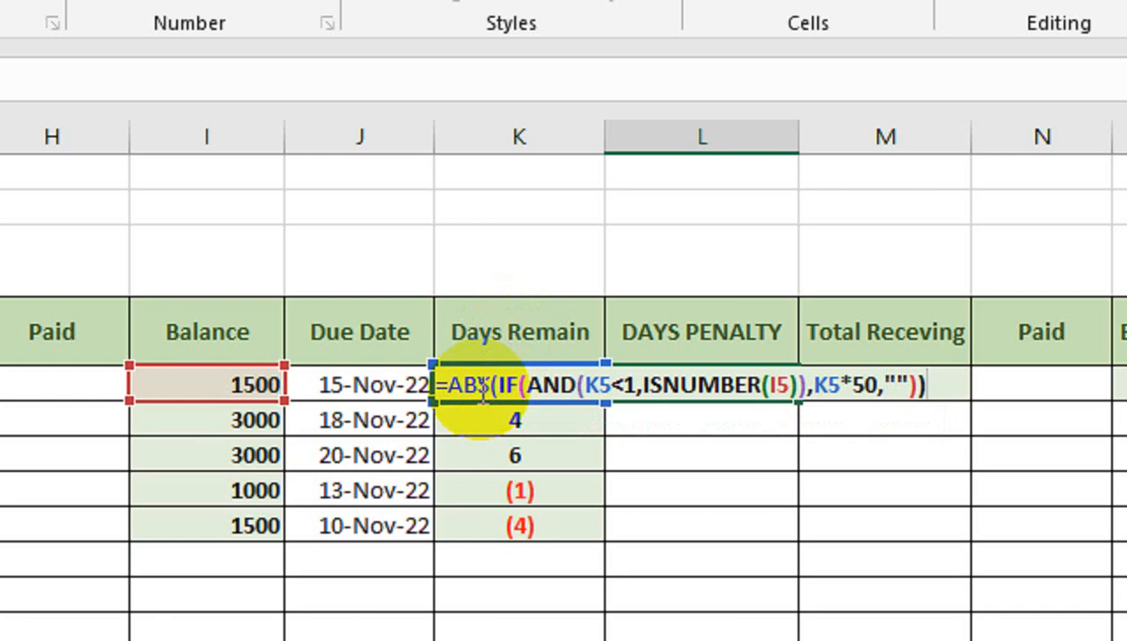
key("Return")
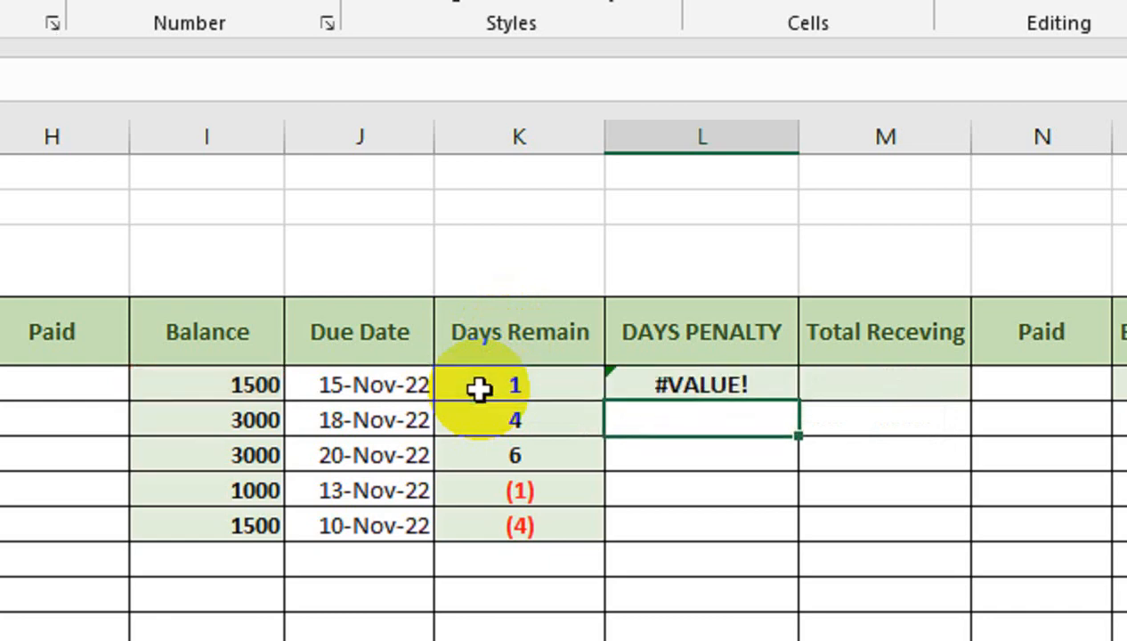
- Edit the L5 formula so the false result is 0 instead of an empty string
left_click(670, 385)
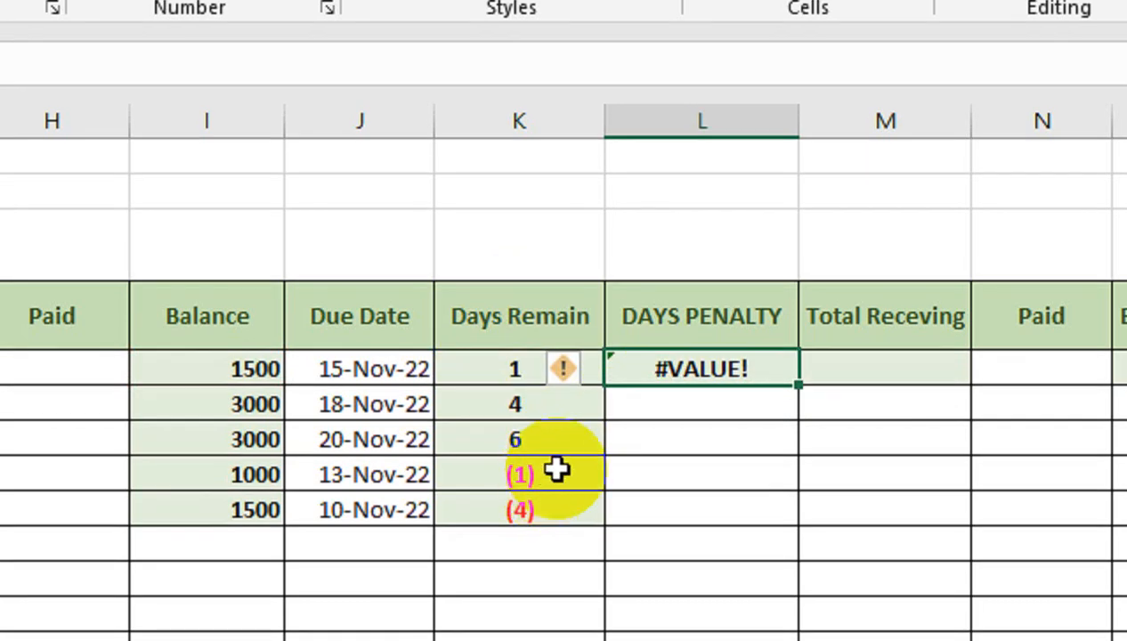
double_click(656, 367)
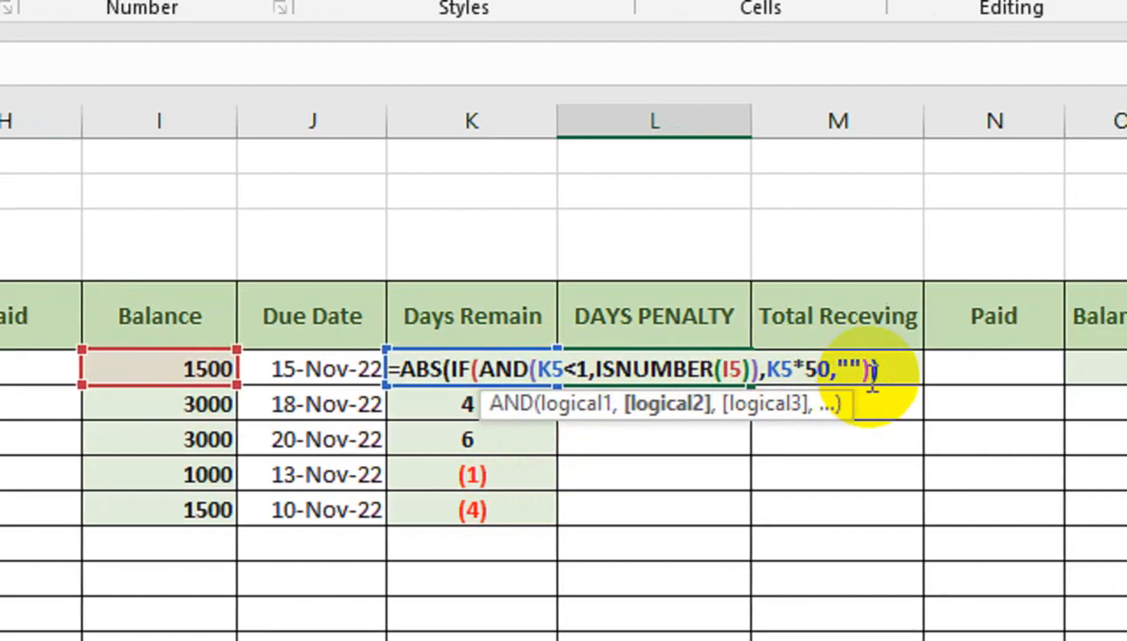
left_click_drag(819, 369, 821, 369)
type("0")
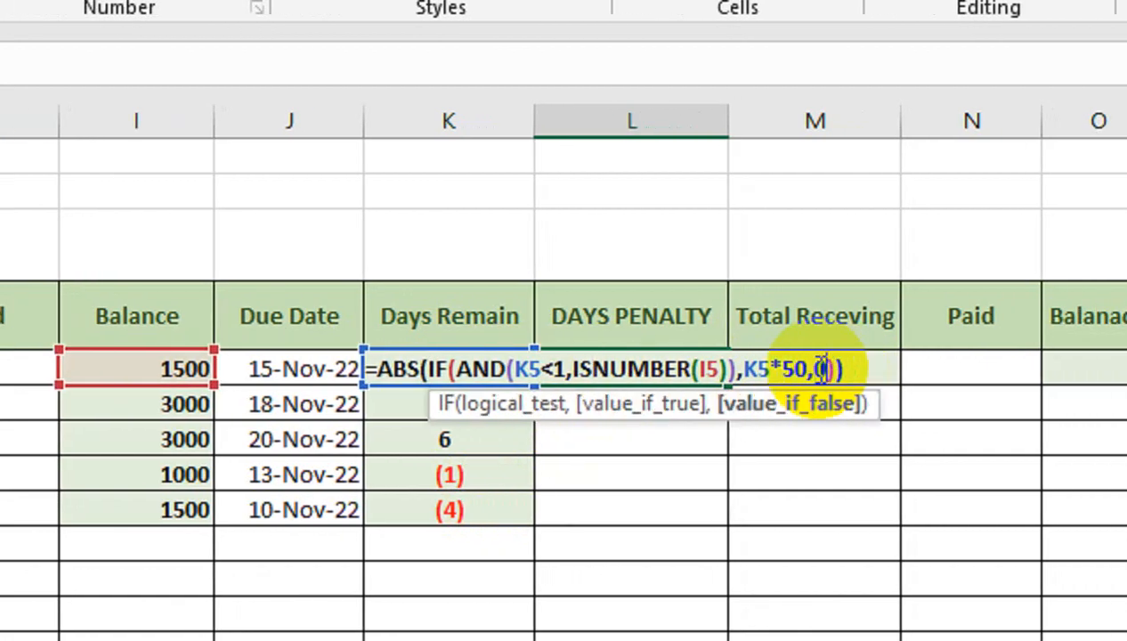
key("Return")
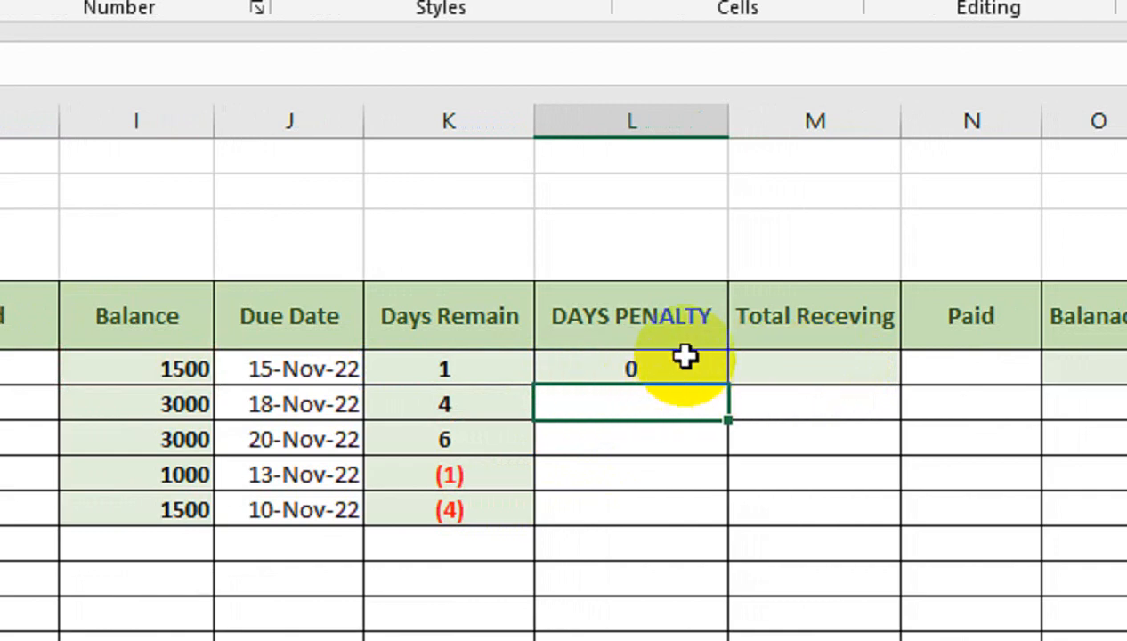
- Fill the DAYS PENALTY formula down to row 9, undoing an accidental number format change
left_click(646, 367)
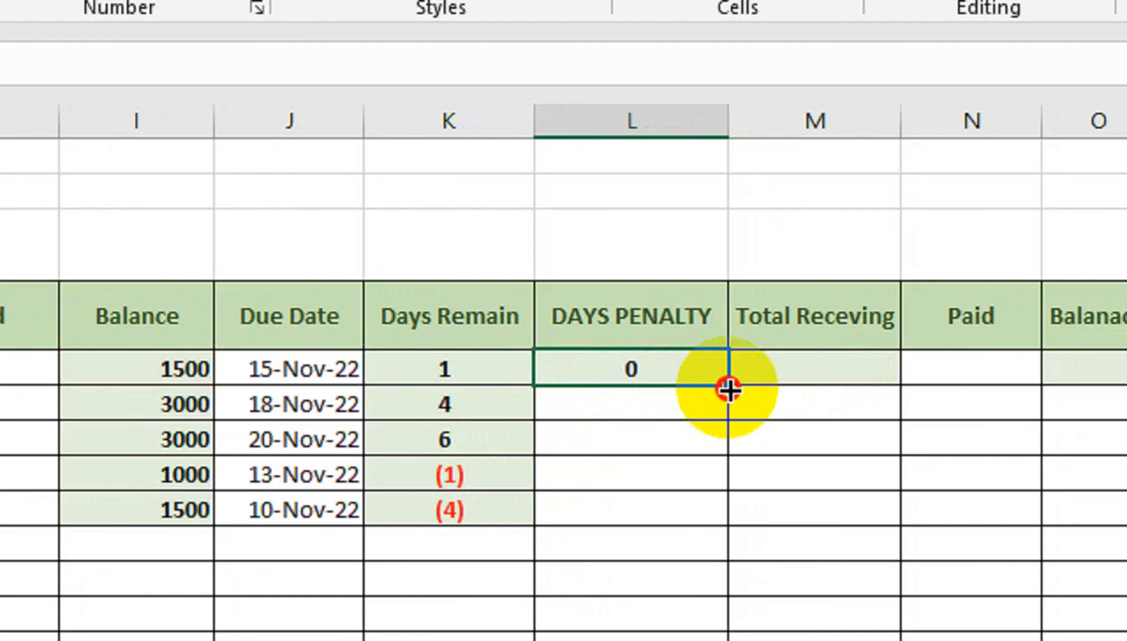
left_click_drag(728, 389, 730, 532)
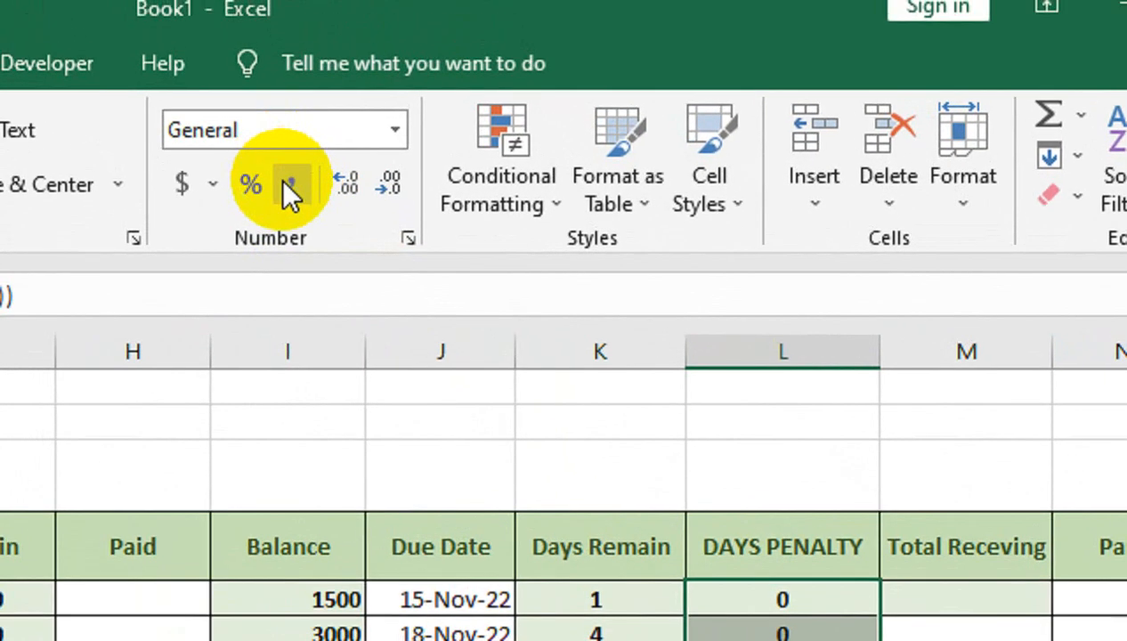
left_click(290, 189)
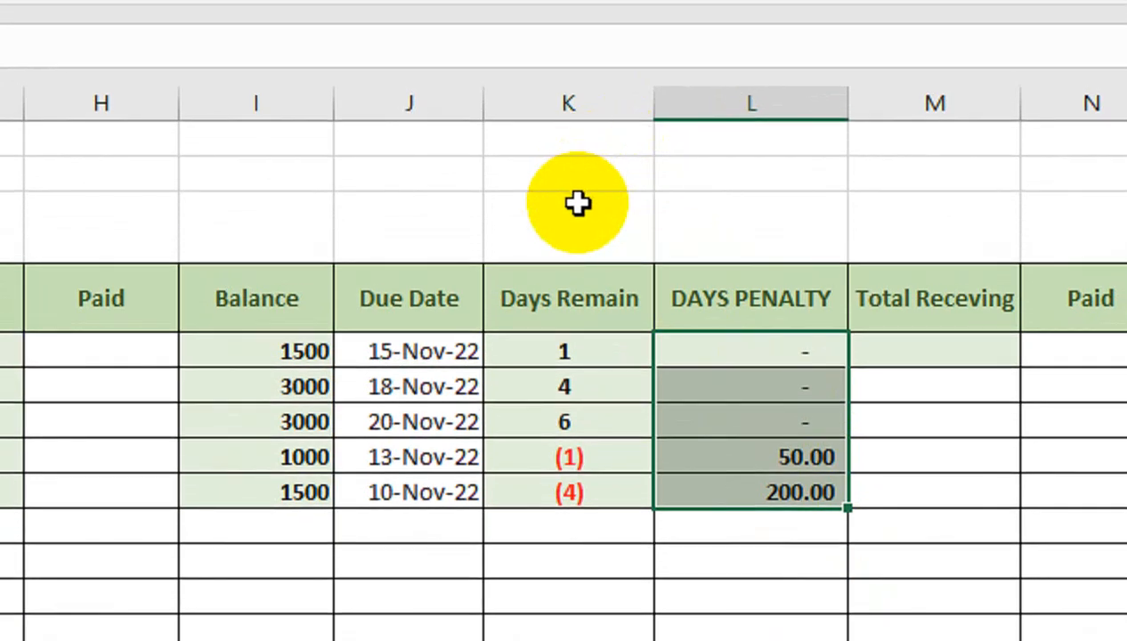
key("ctrl+z")
- Begin the Total Receving formula in M5 as an IF whose test is AND(K5<1,I5<>0)
left_click(845, 358)
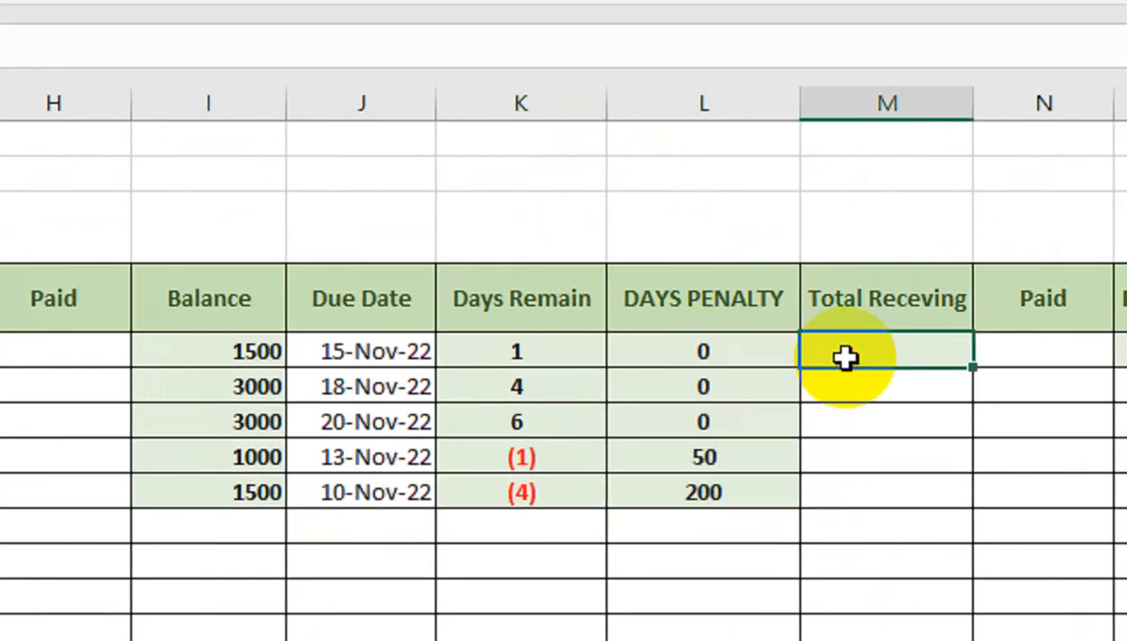
type("=IF")
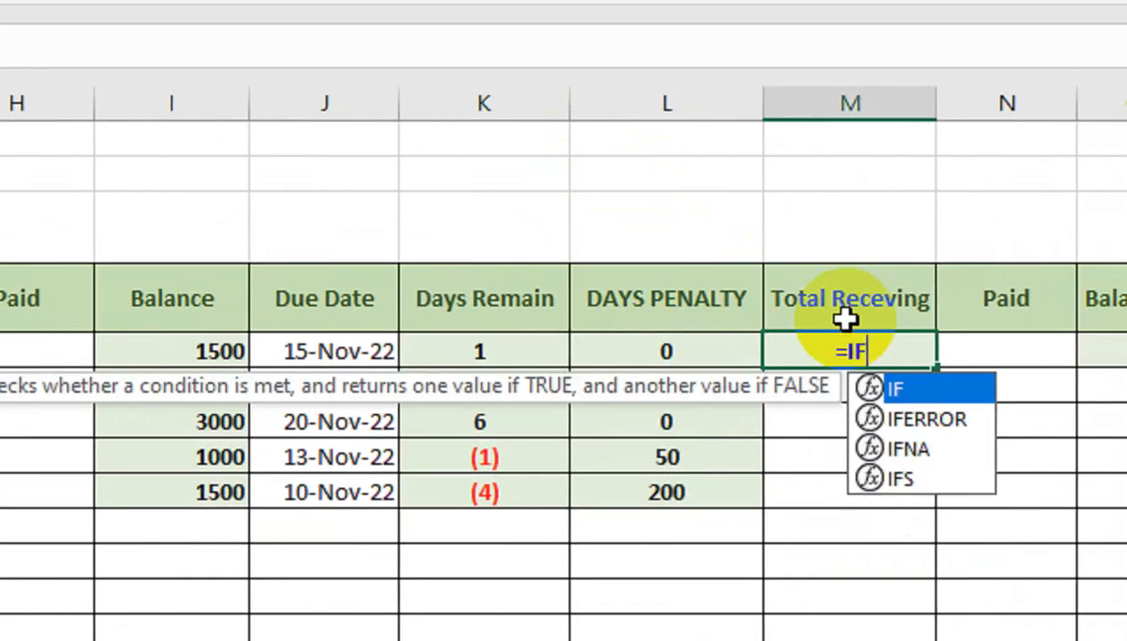
type("(A")
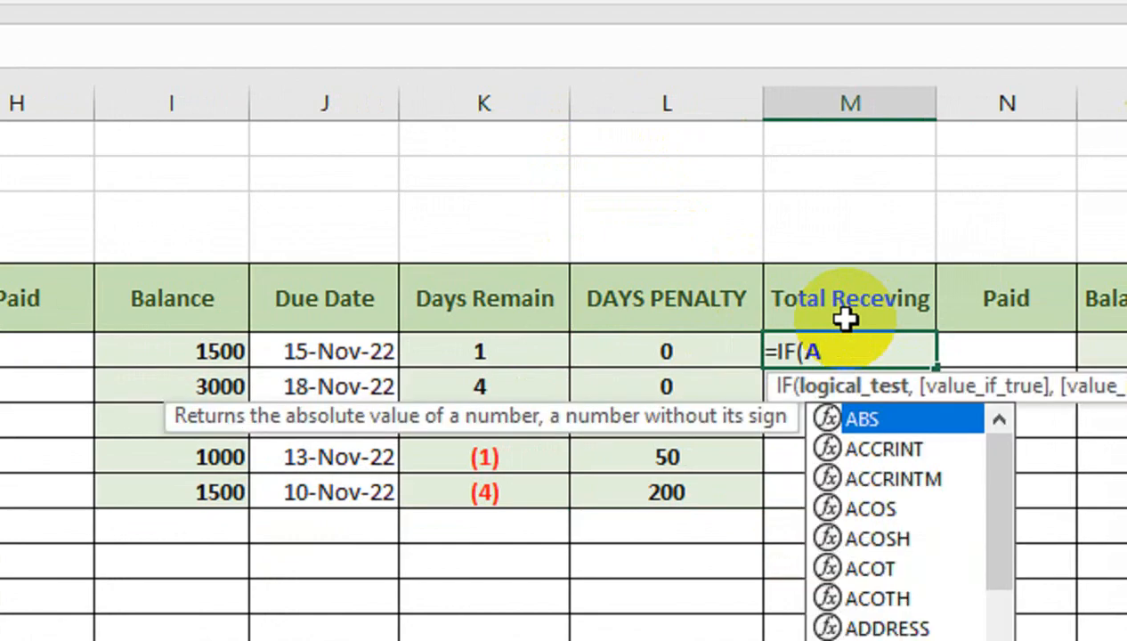
type("D")
key("BackSpace")
type("ND(")
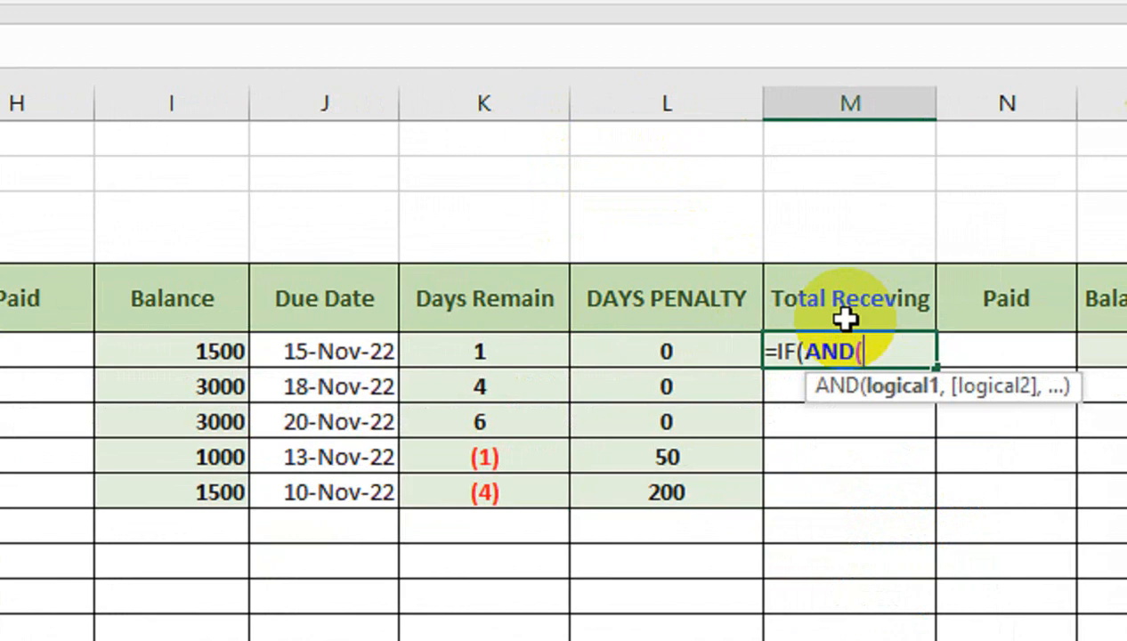
left_click(545, 348)
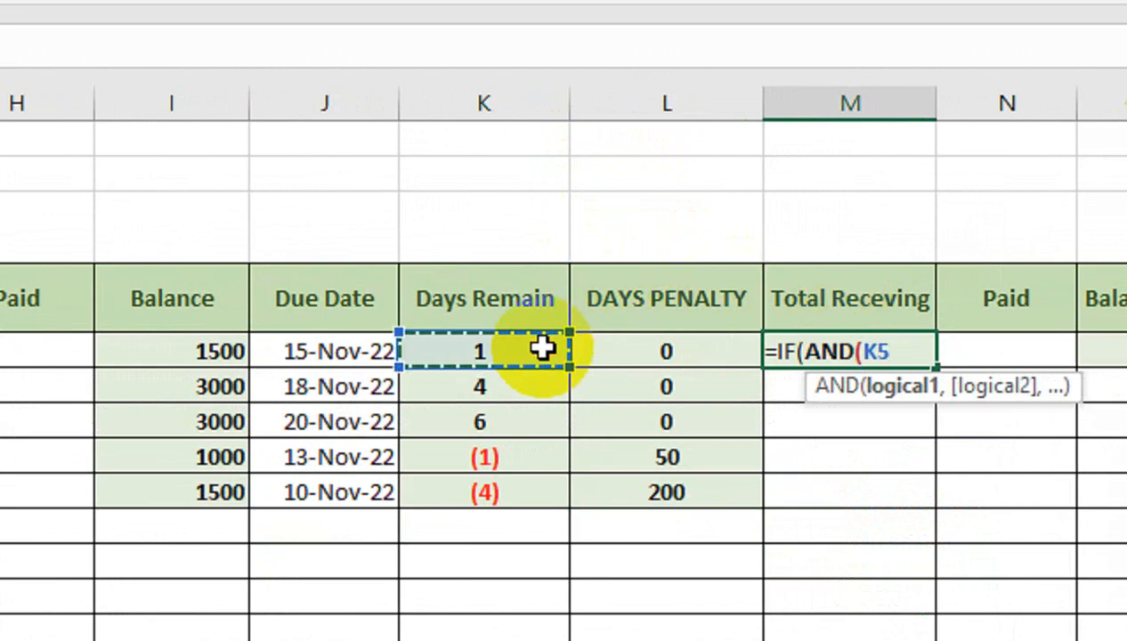
type("<")
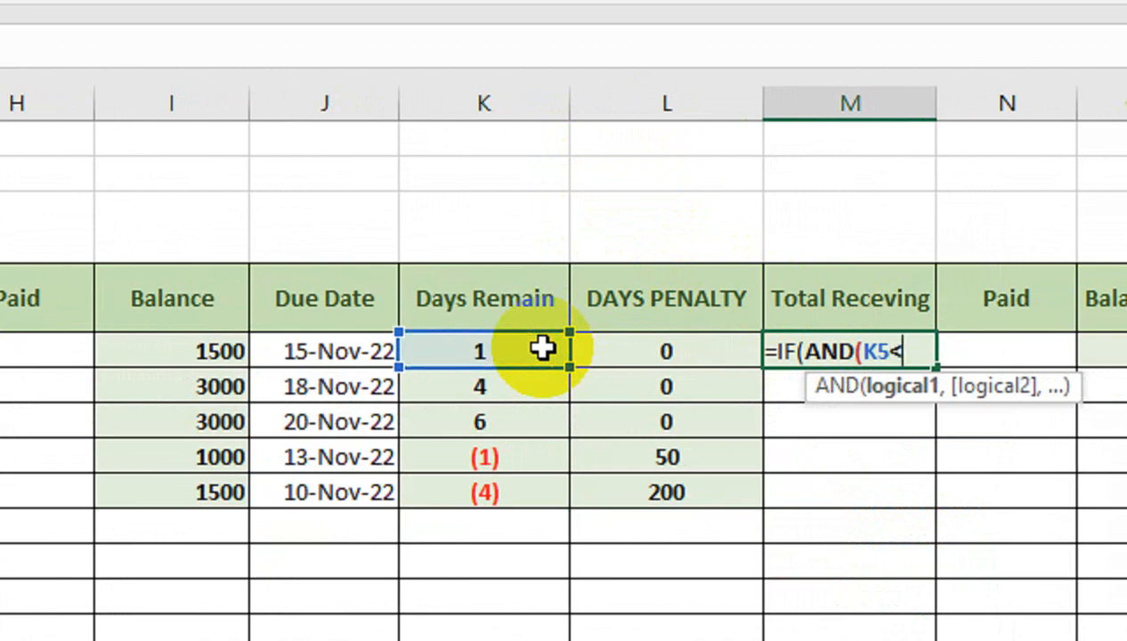
type("1,")
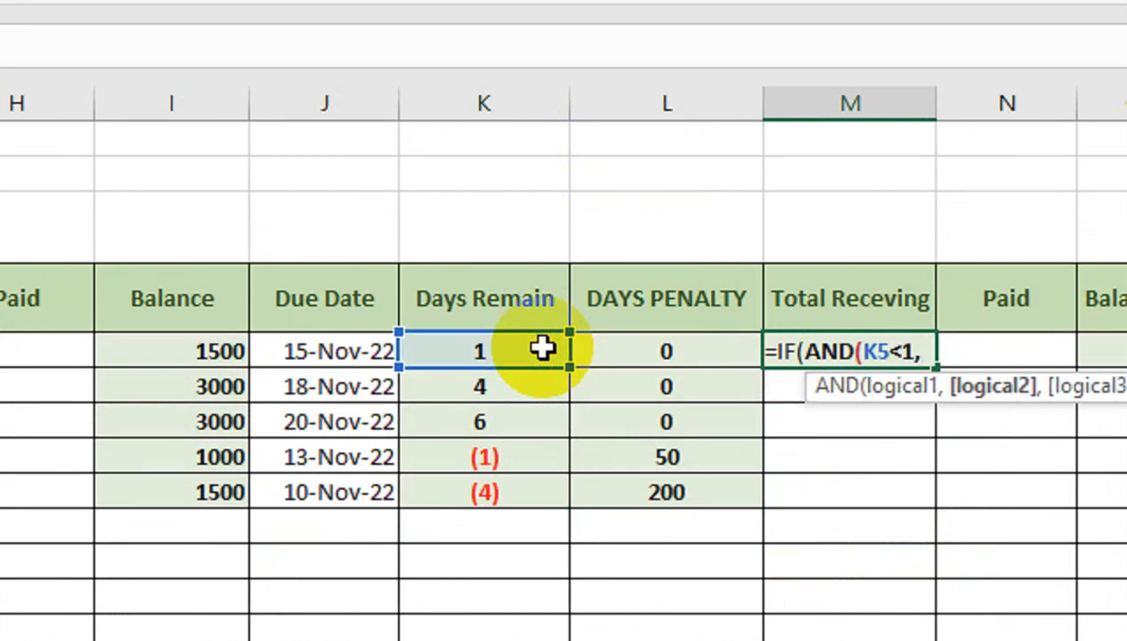
left_click(246, 351)
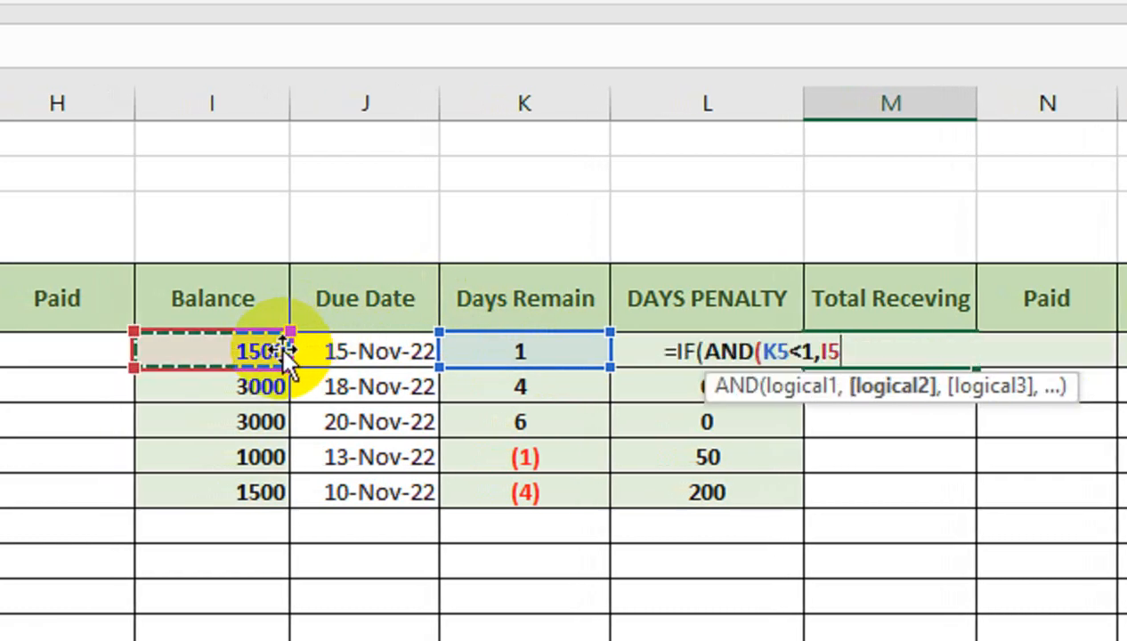
type("<")
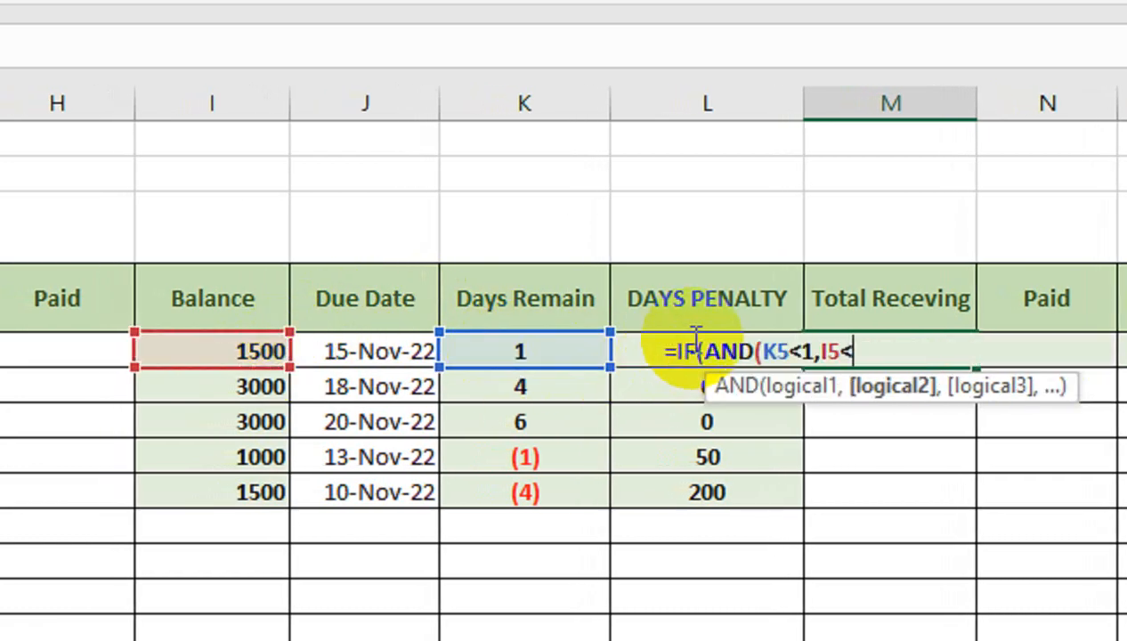
type(">0")
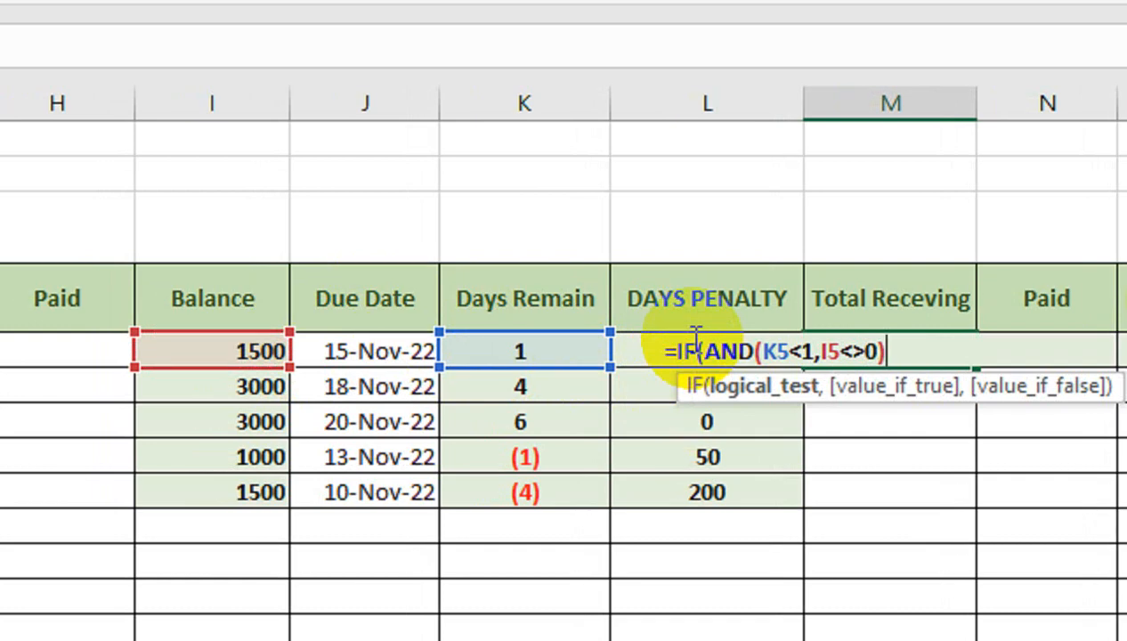
type(",")
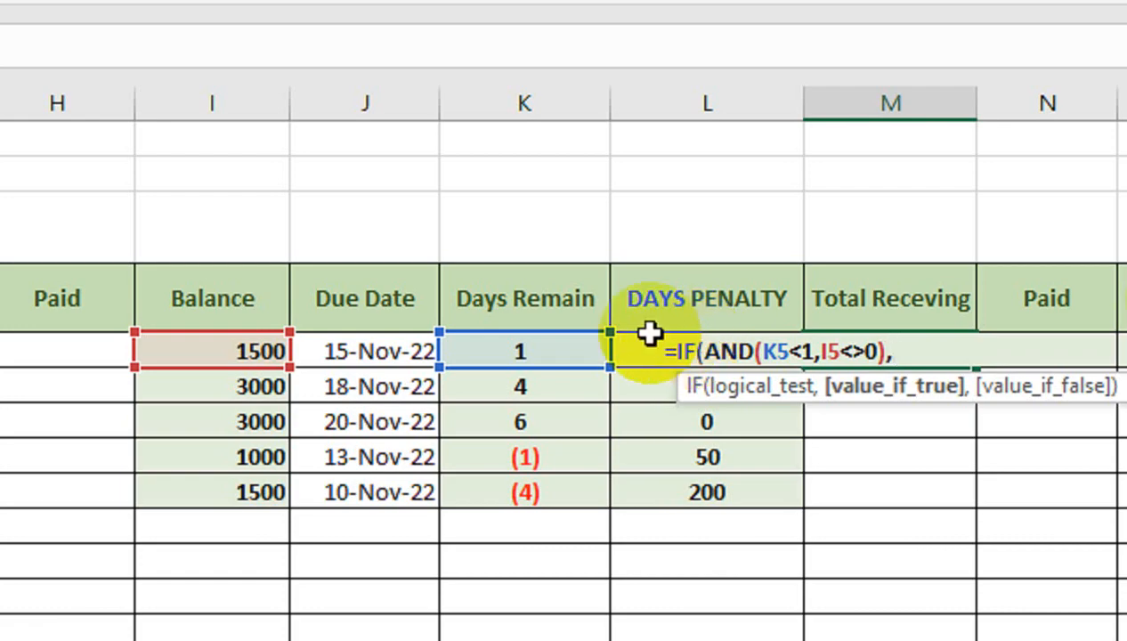
- Complete the M5 formula with G5+L5 as the true result and an empty string as the false result, and fill it down to row 9
scroll(192, 315, "left", 3)
left_click(283, 354)
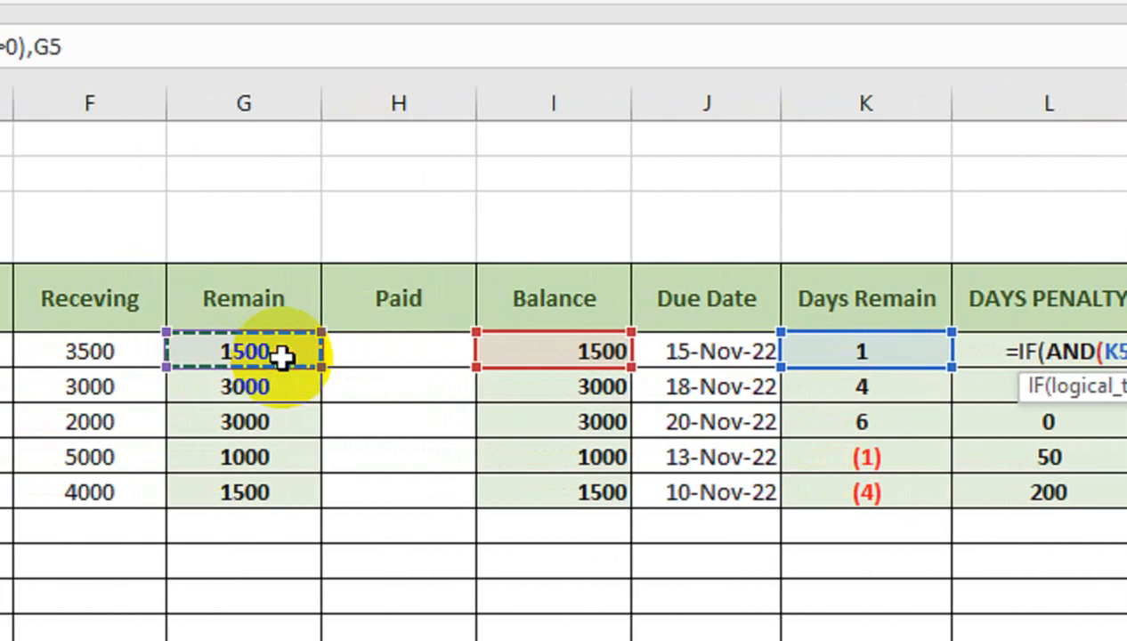
scroll(712, 326, "right", 3)
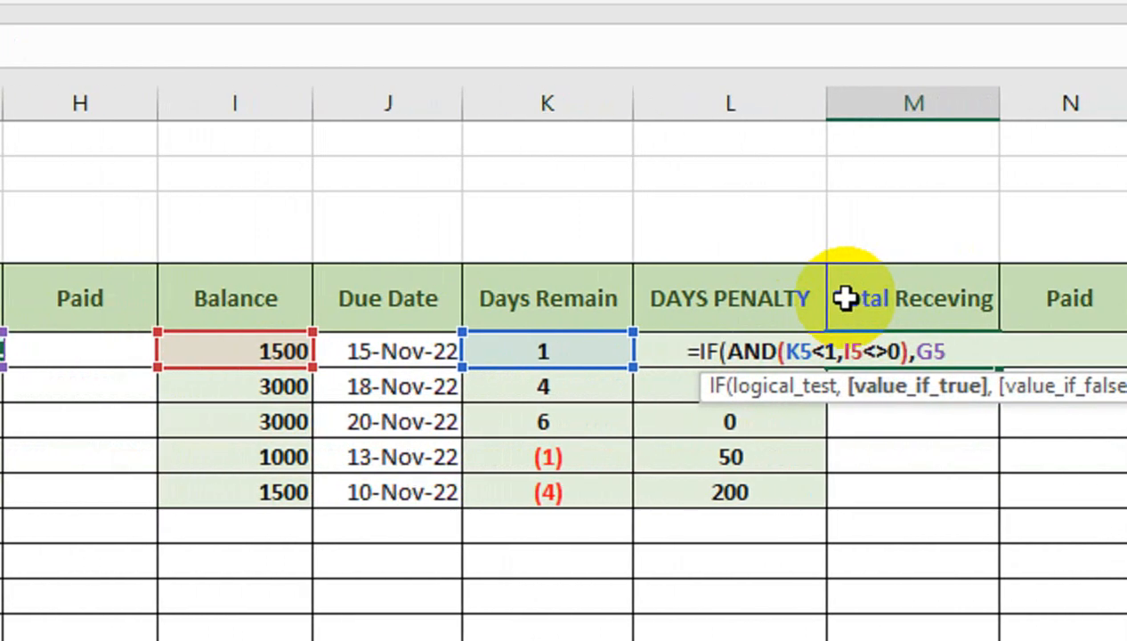
type("+")
scroll(851, 290, "right", 1)
left_click(746, 300)
key("Down")
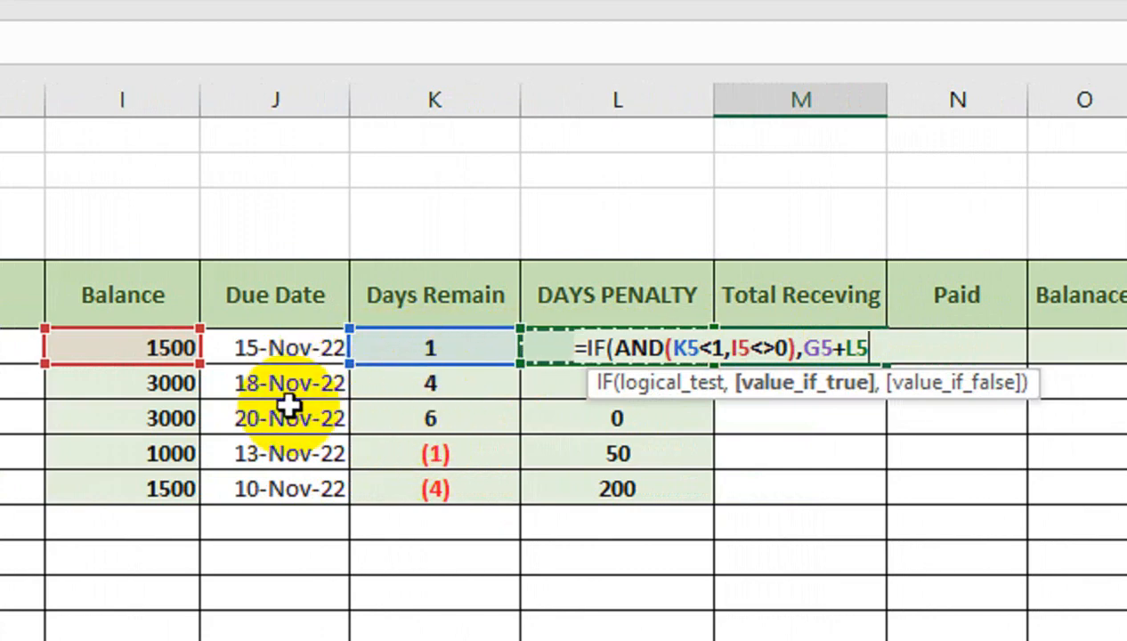
scroll(283, 383, "left", 2)
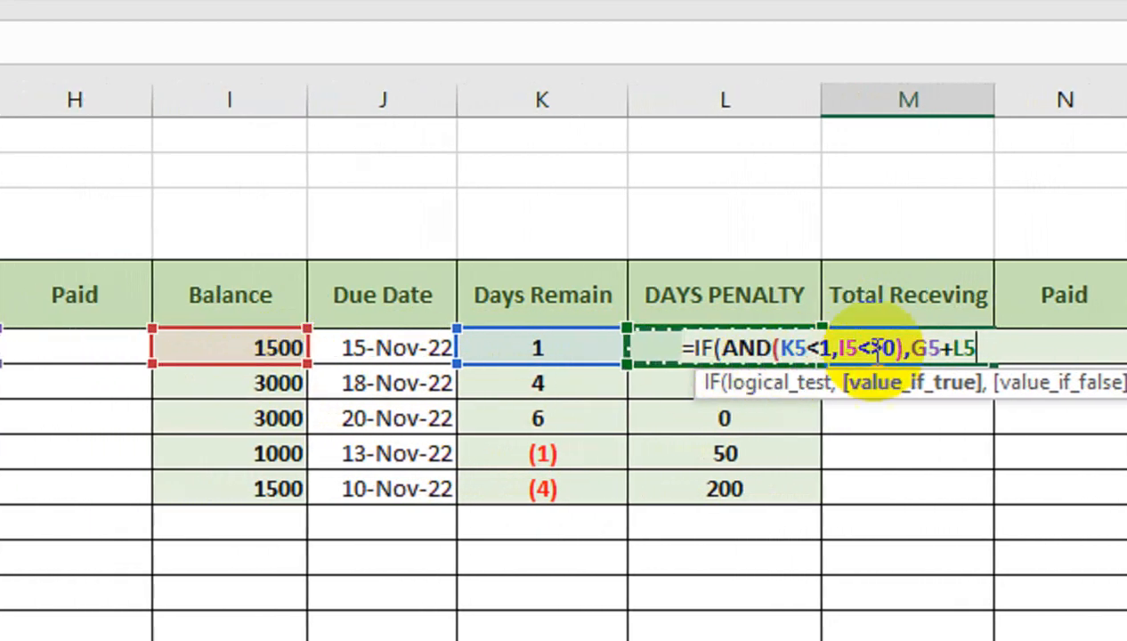
scroll(890, 320, "right", 2)
type(",")
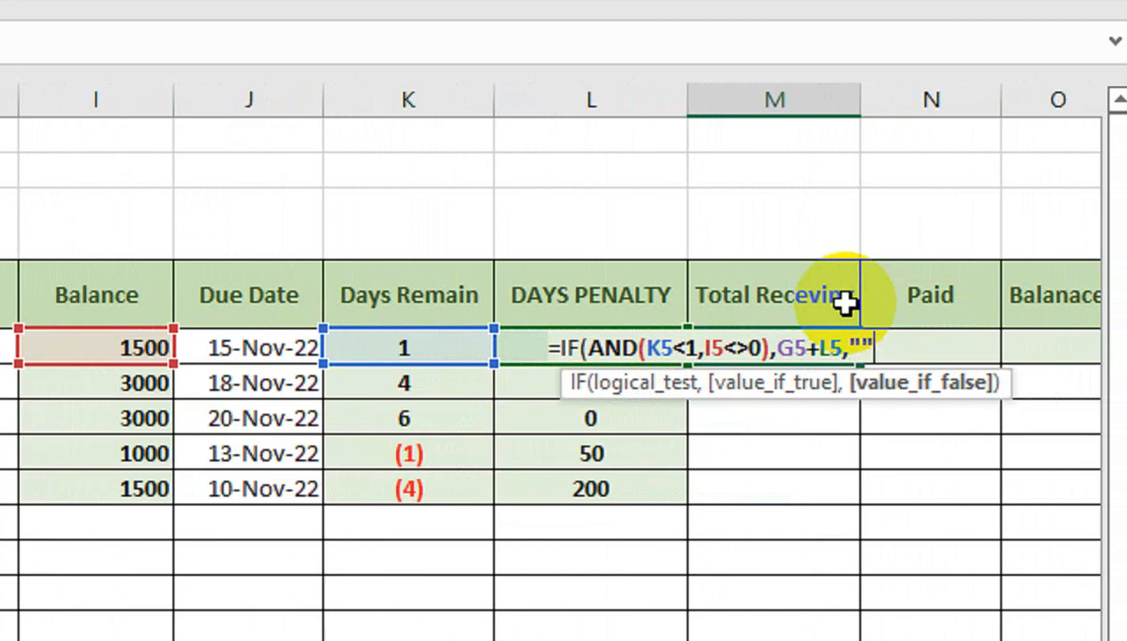
type("\"\")")
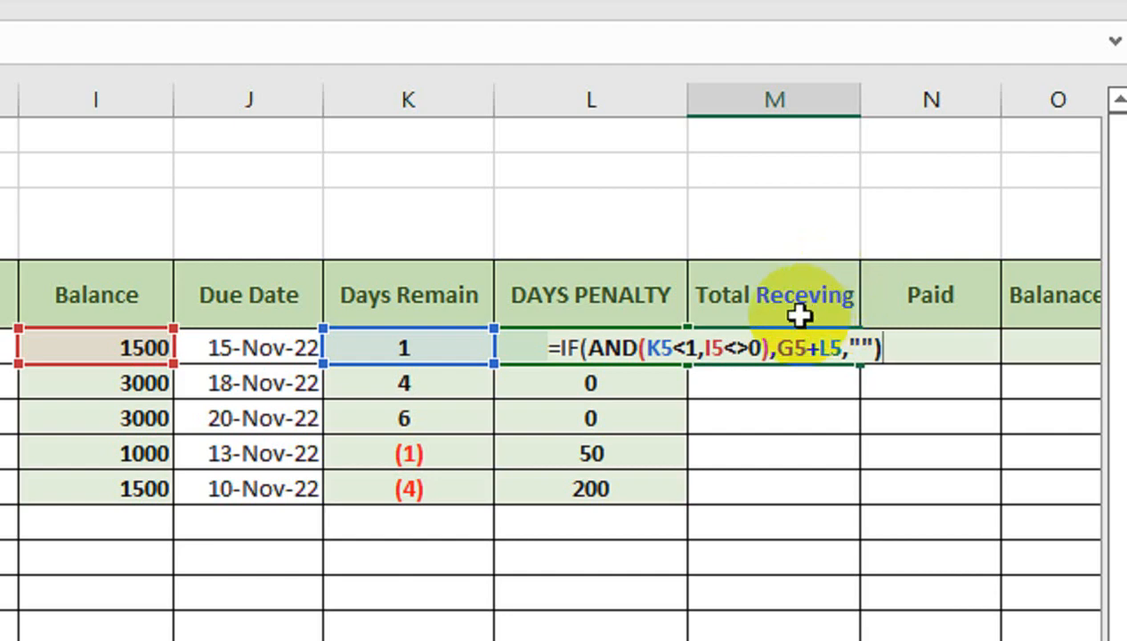
key("Return")
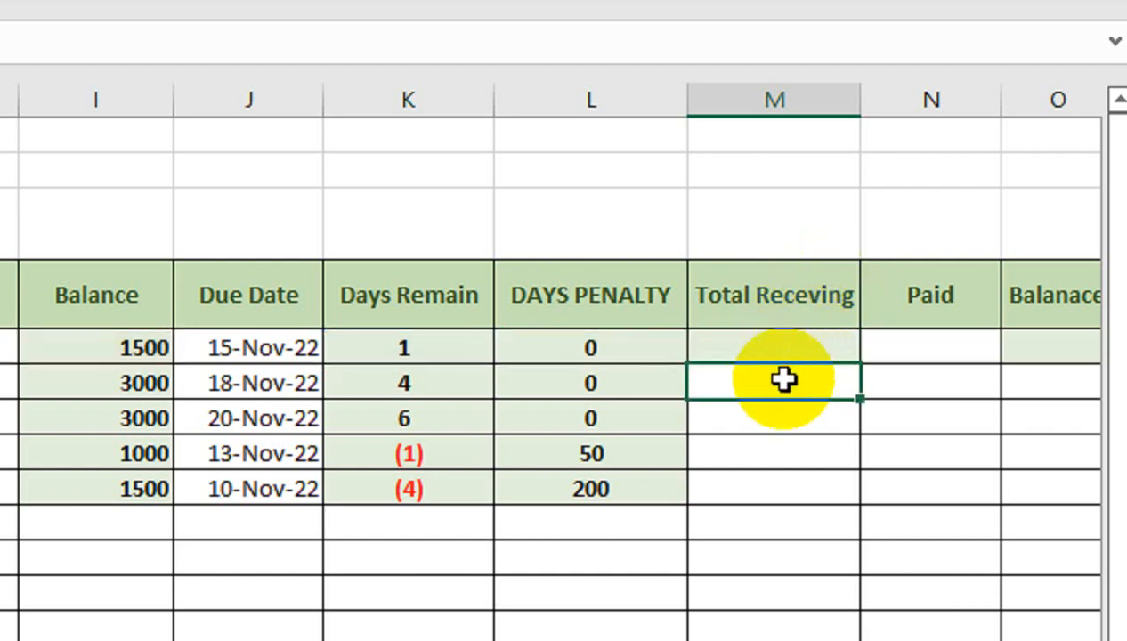
left_click(793, 353)
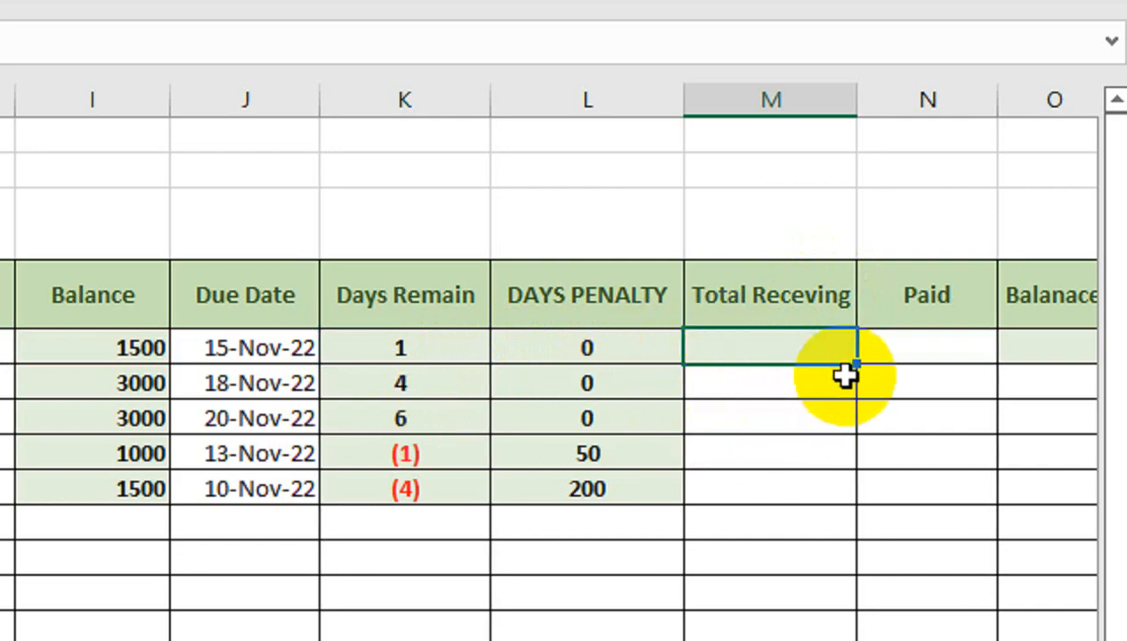
left_click_drag(848, 366, 850, 515)
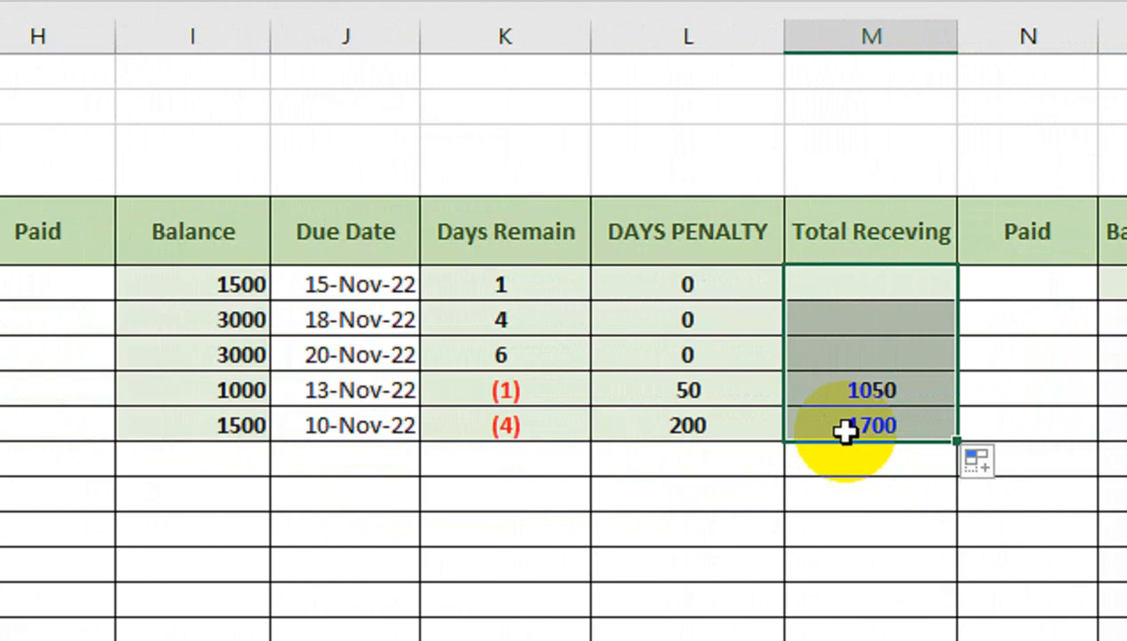
left_click(999, 290)
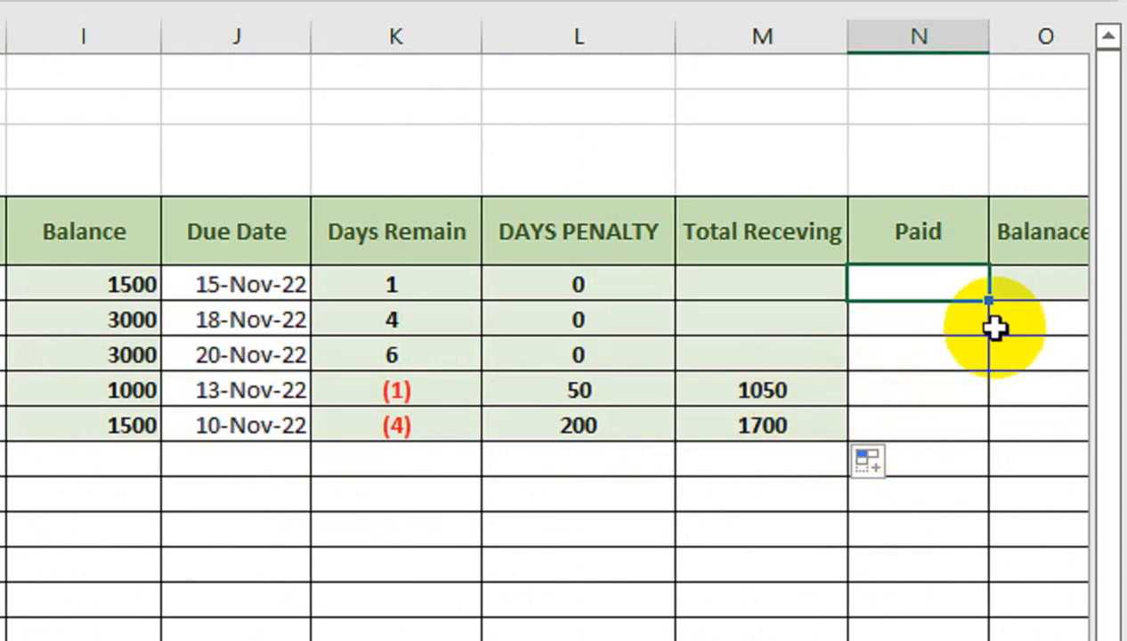
- Enter =IFERROR(M5-N5,"") as the Balanace formula in O5 and fill it down to row 9
left_click(1025, 281)
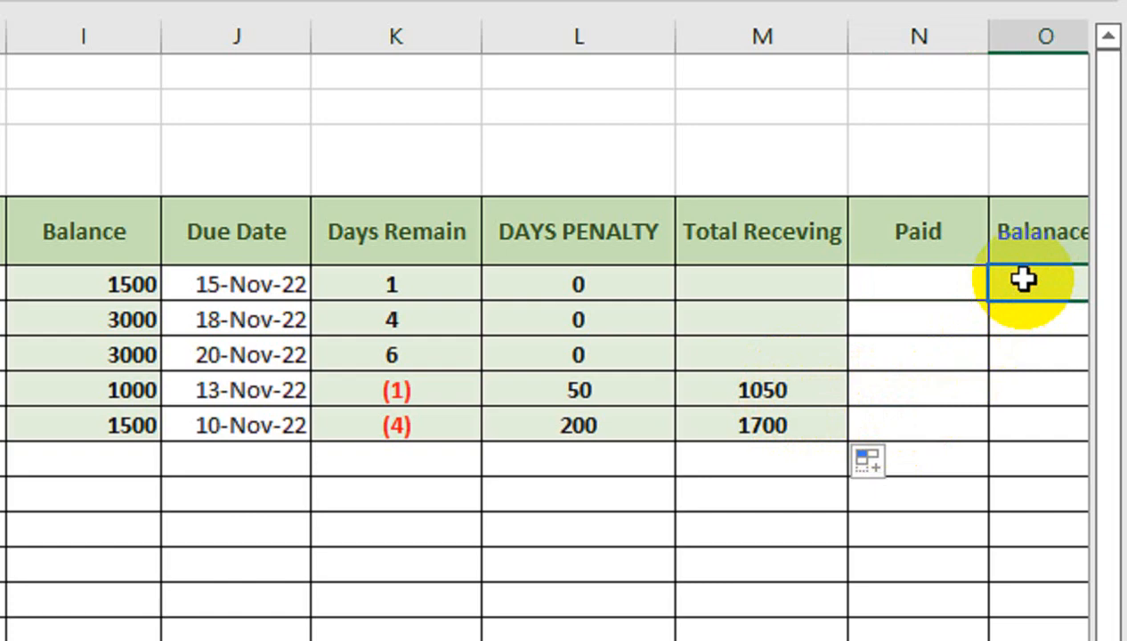
type("=IF(")
key("BackSpace")
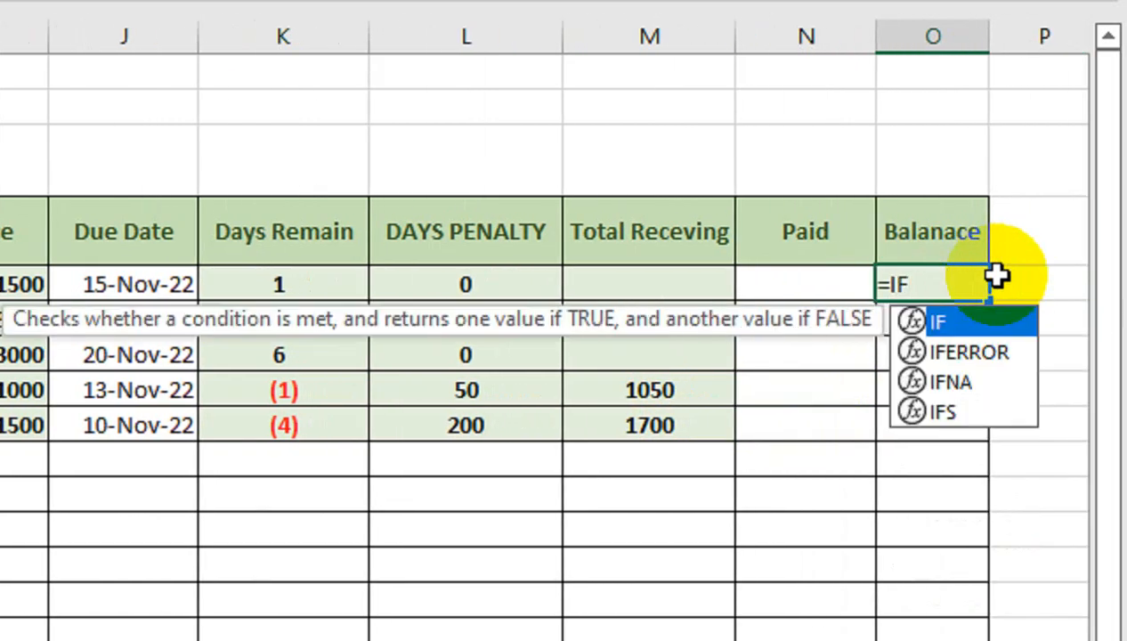
key("Down")
key("Tab")
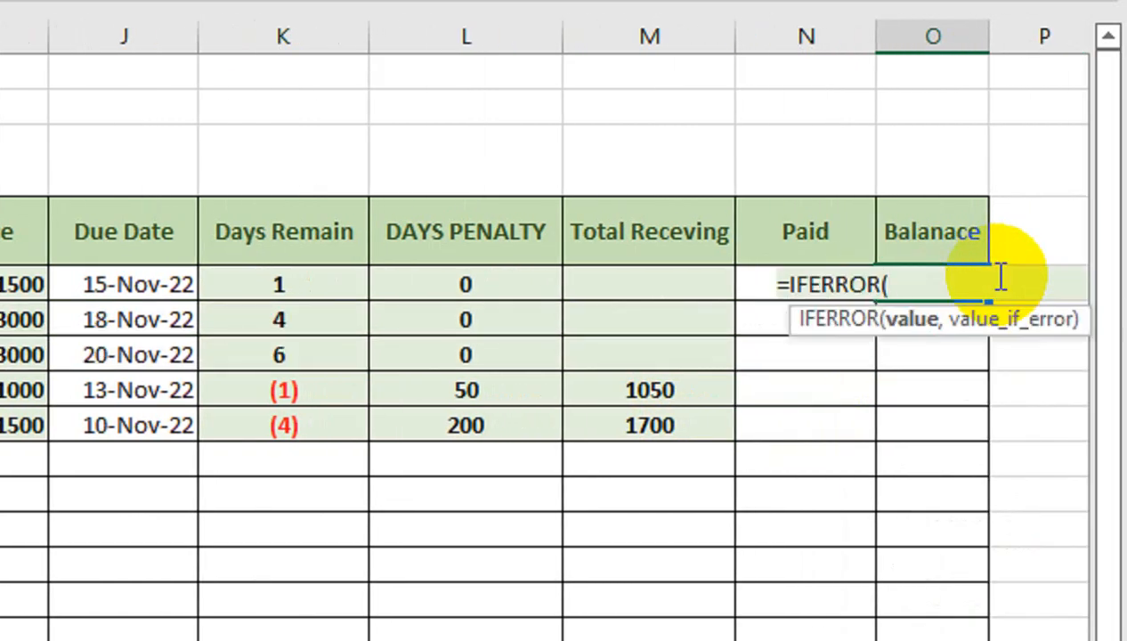
left_click(610, 285)
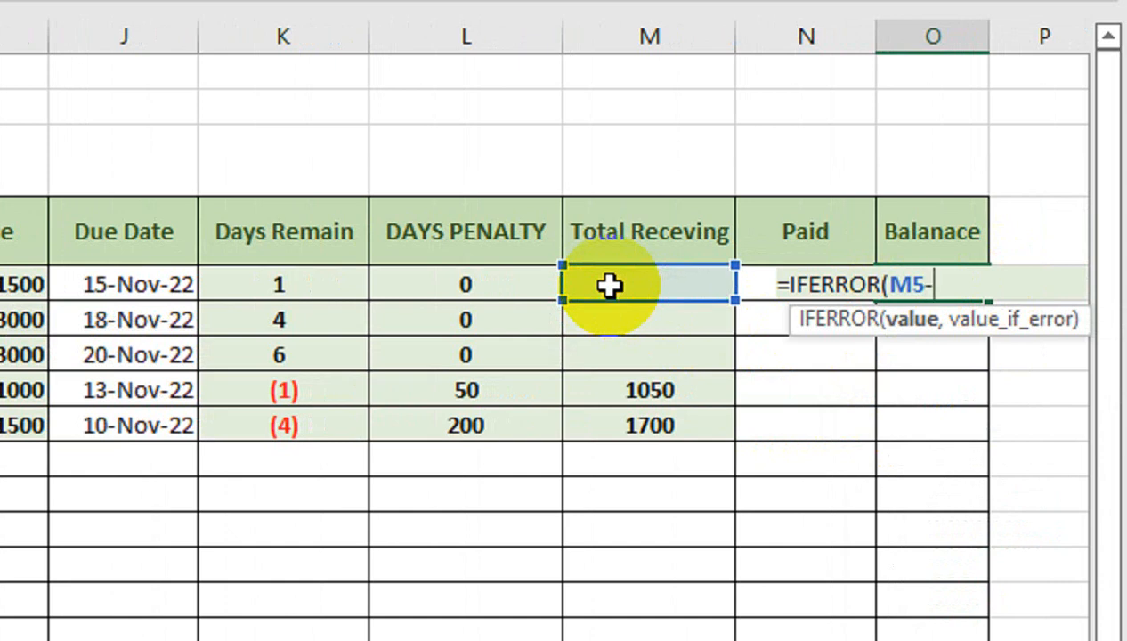
type("-")
key("Left")
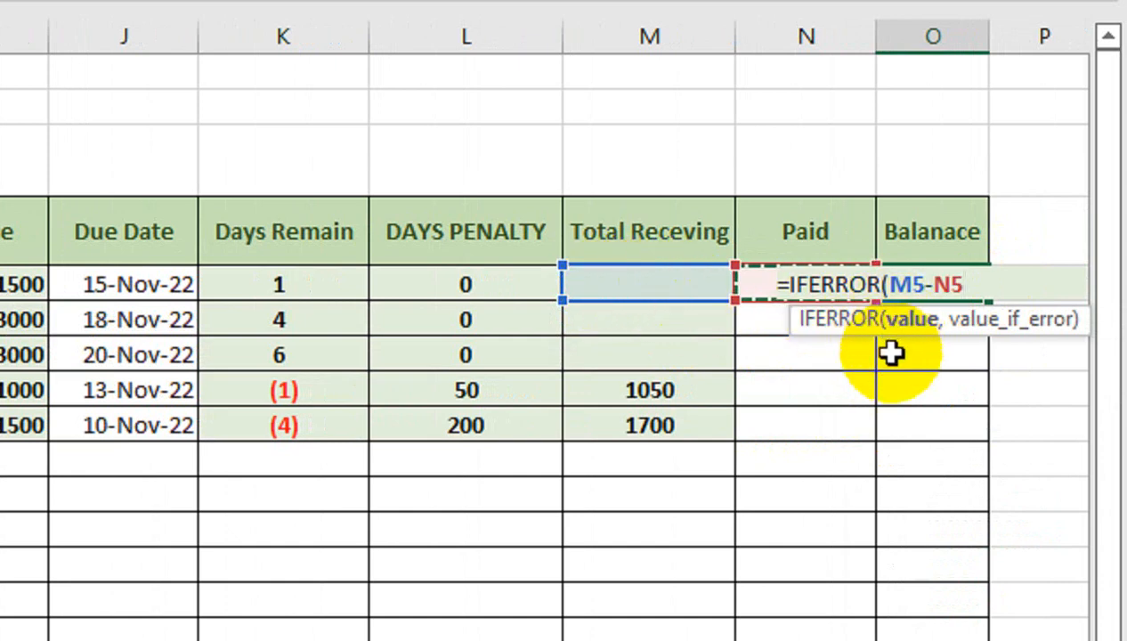
type(",")
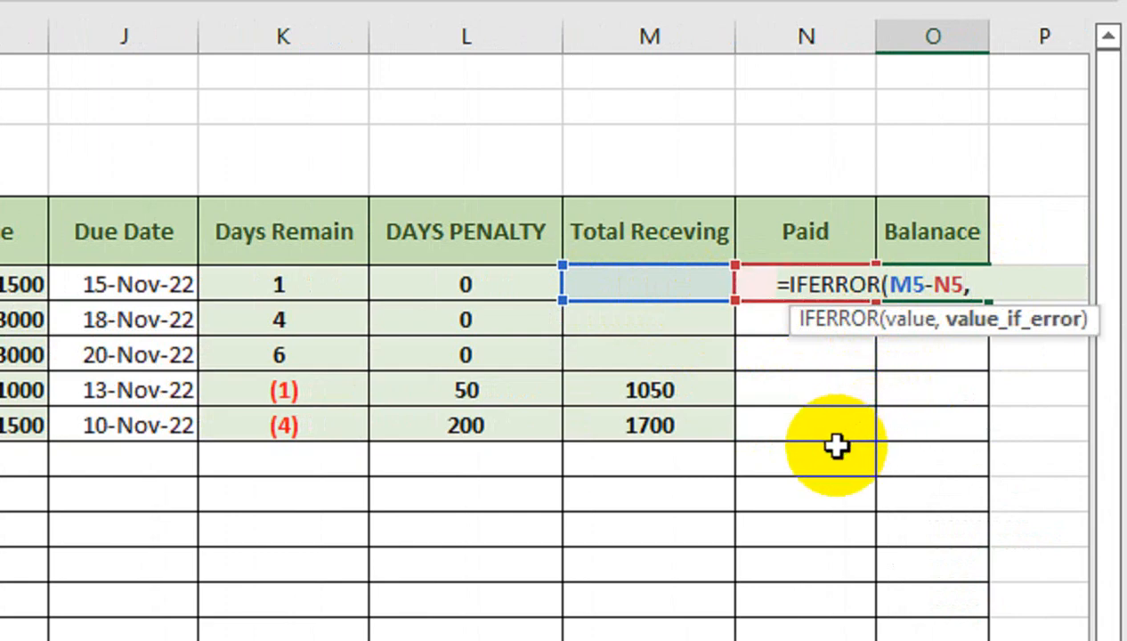
type("\"\")")
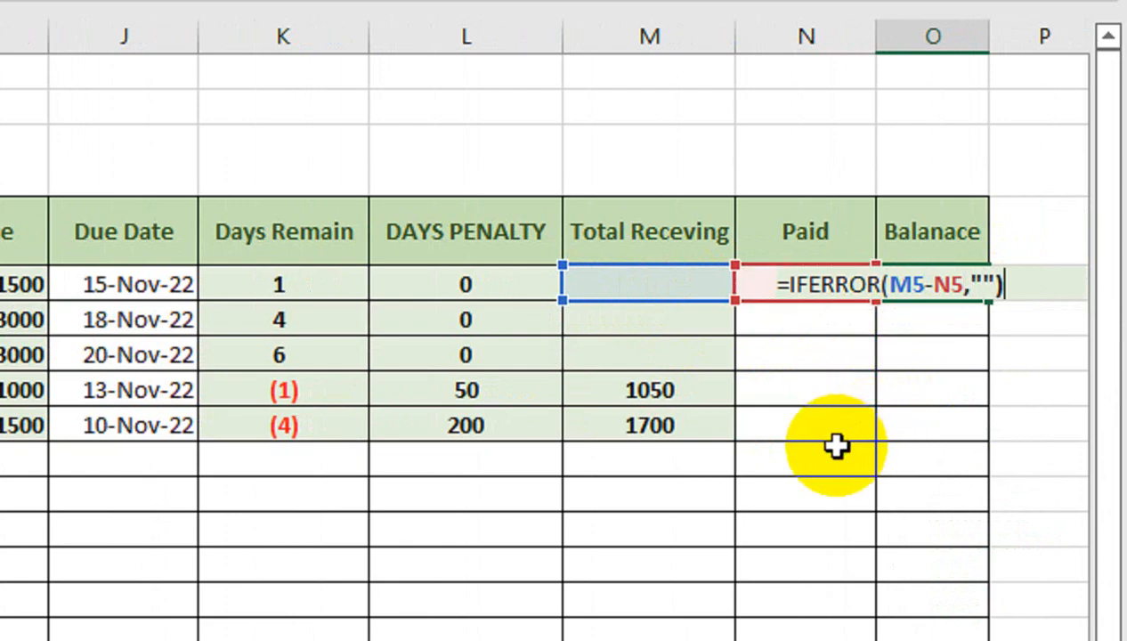
key("Return")
left_click(949, 284)
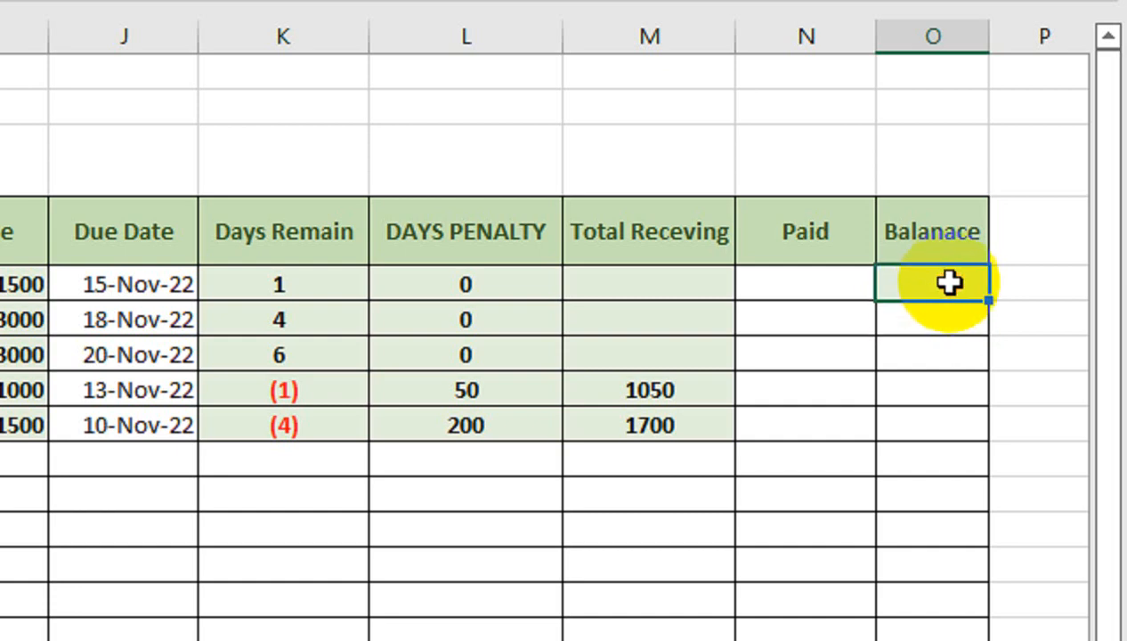
left_click_drag(989, 300, 1017, 428)
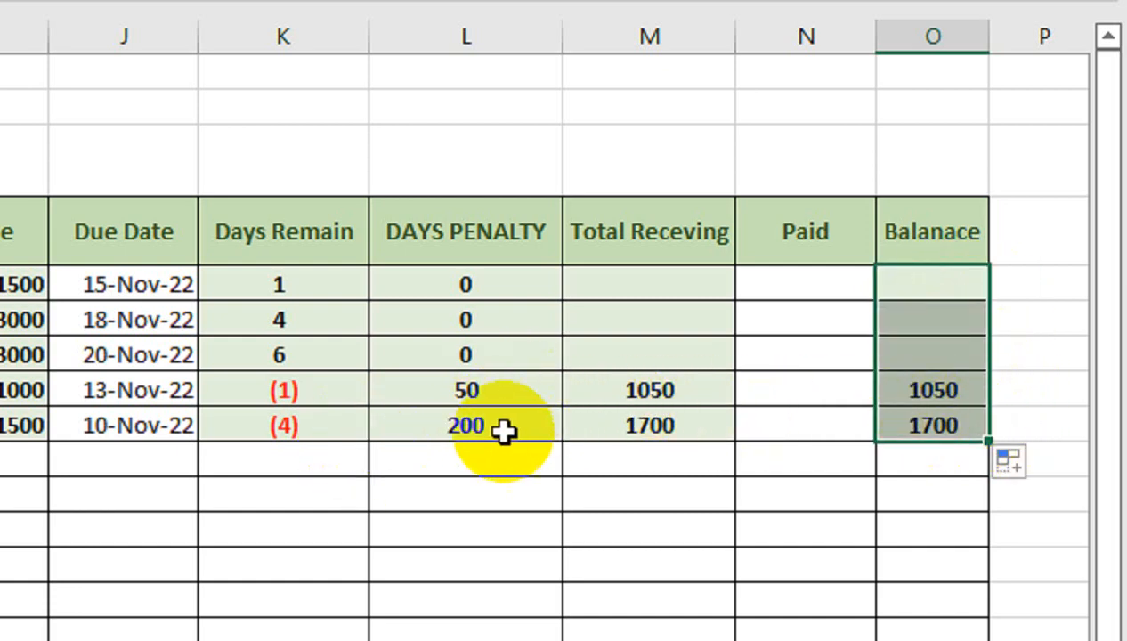
- Test the balance by entering 1050 as the paid amount in N8, then clear that entry
left_click(817, 399)
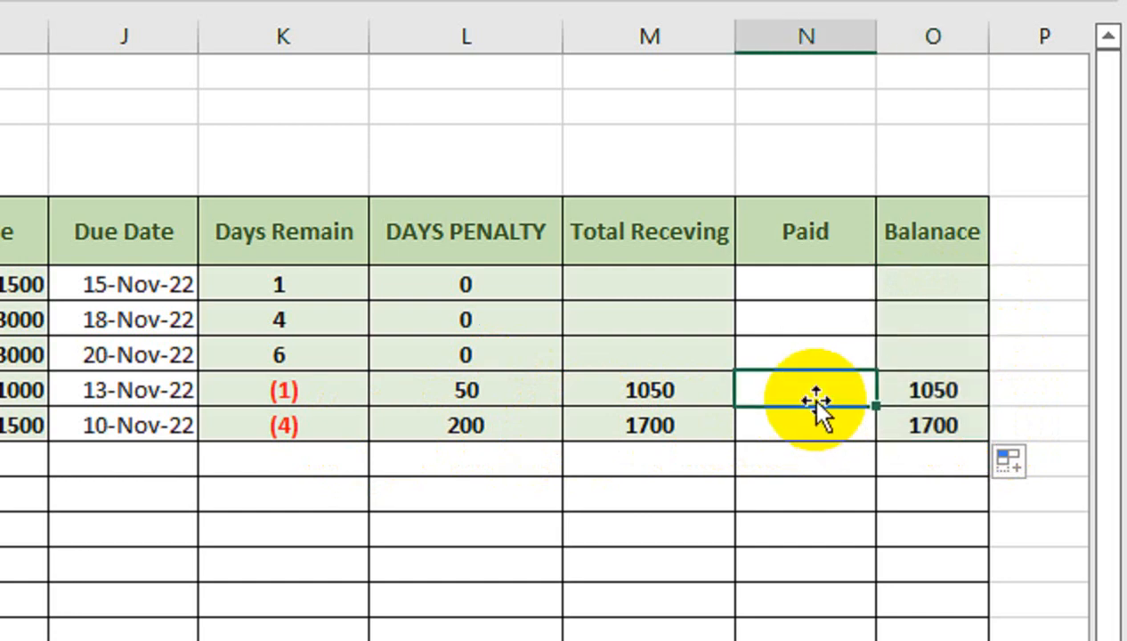
type("1050")
key("Return")
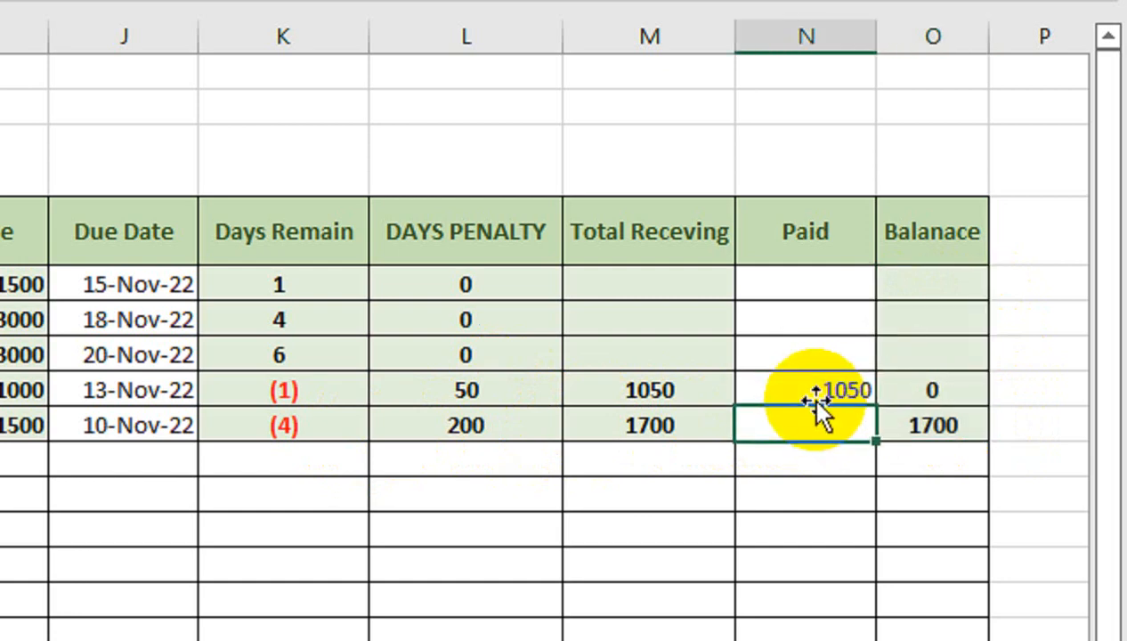
left_click(925, 390)
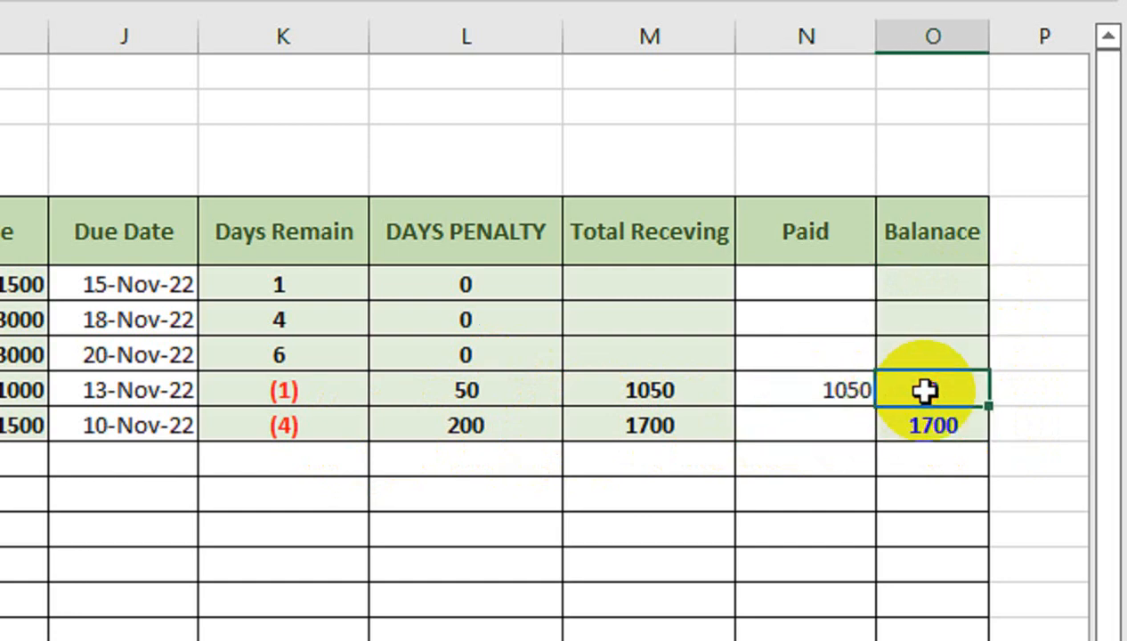
left_click(798, 390)
key("Delete")
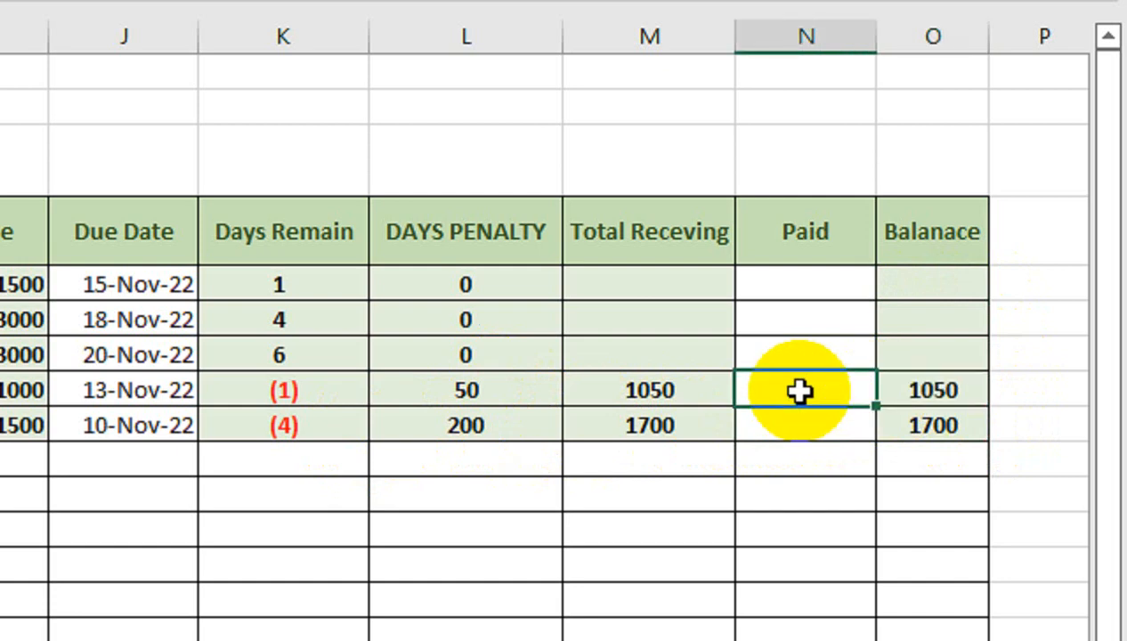
left_click(902, 283)
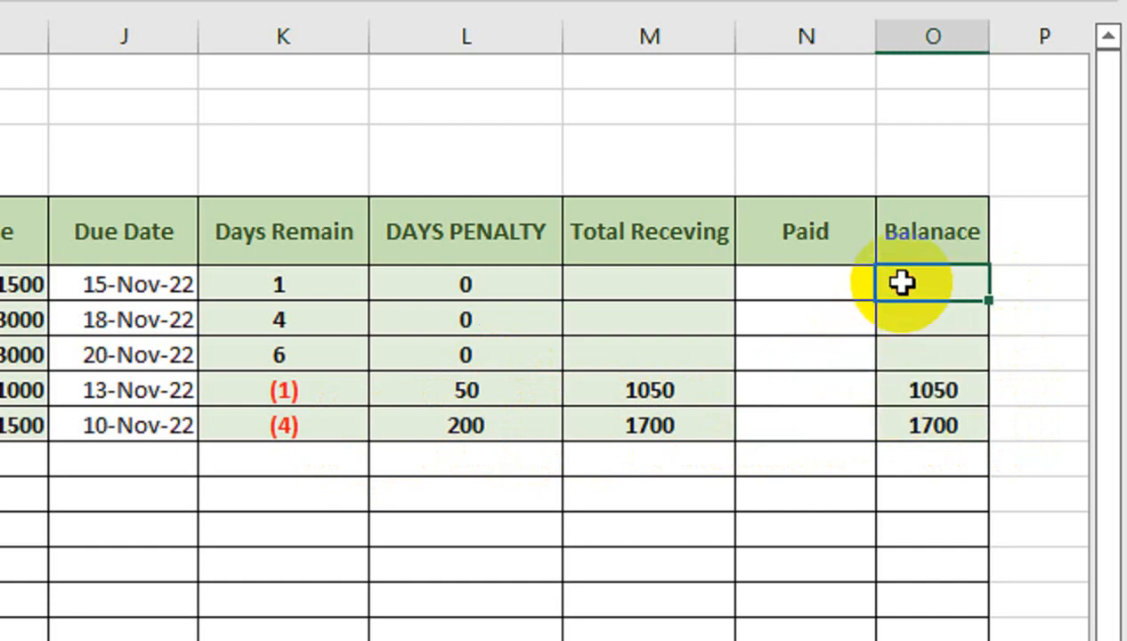
- Enter 1700 as the paid amount in N9 and clear the paid entry in H5
left_click(745, 430)
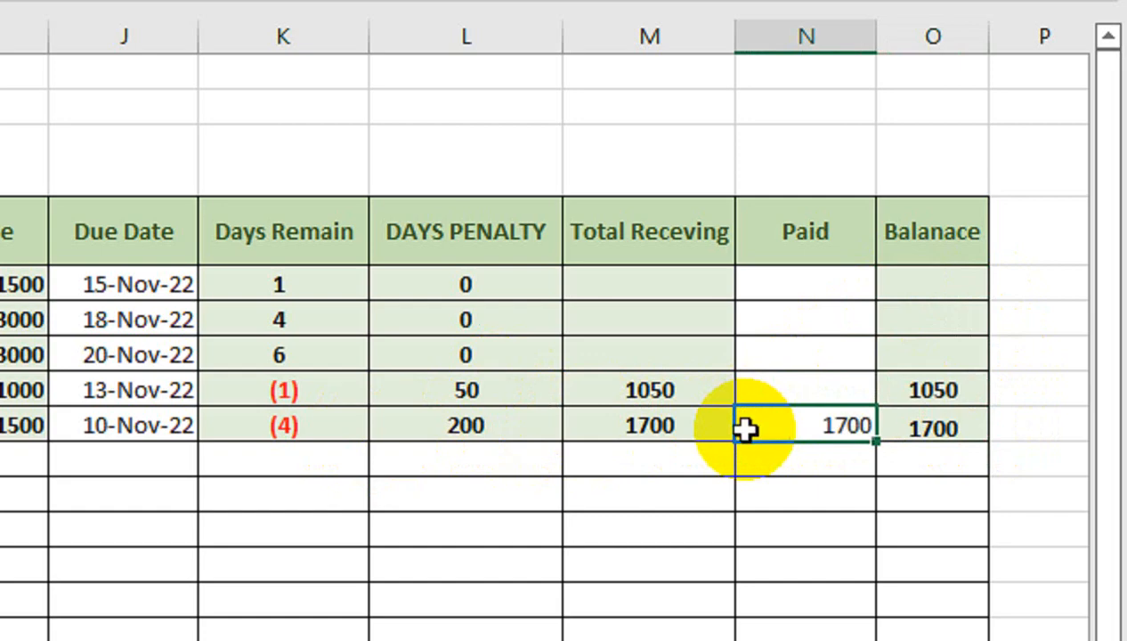
key("Return")
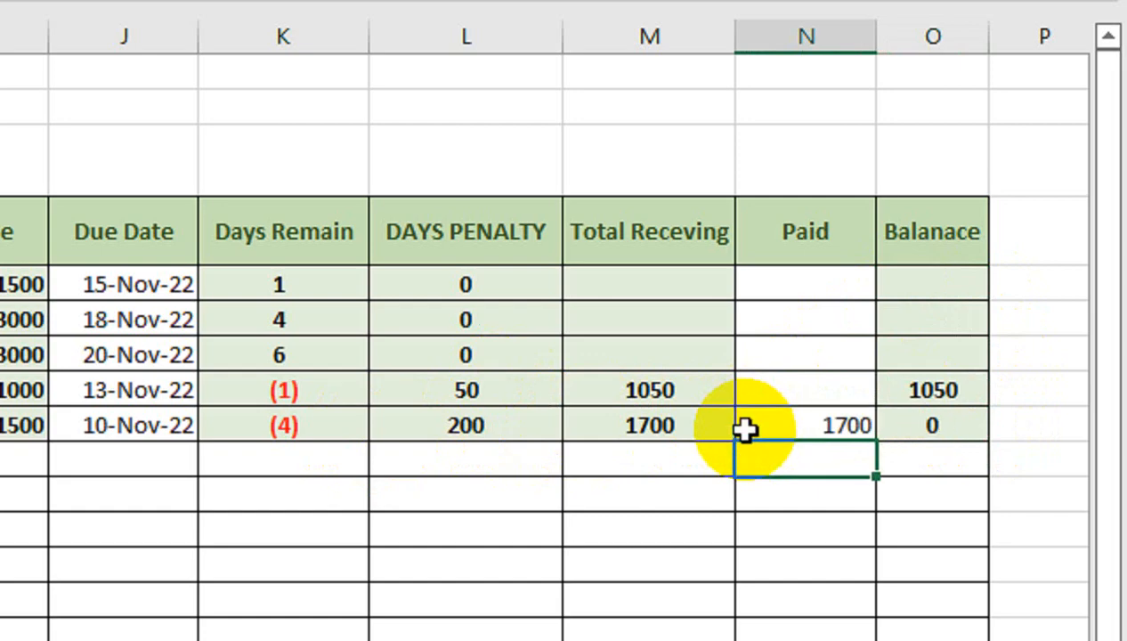
left_click(859, 420)
key("Delete")
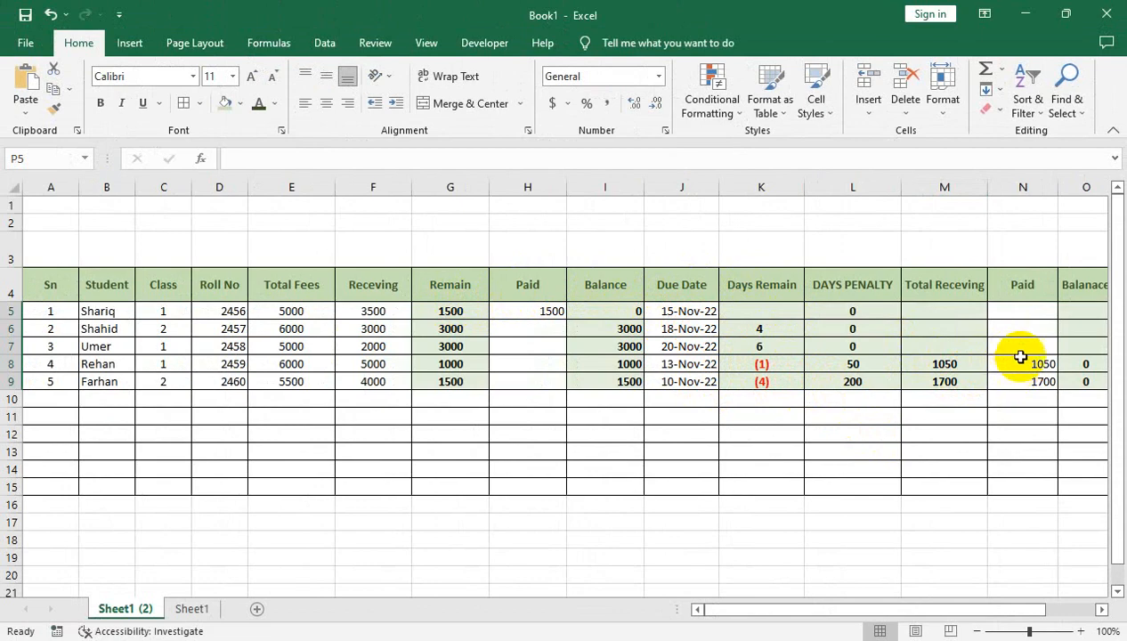
left_click_drag(1041, 611, 1066, 615)
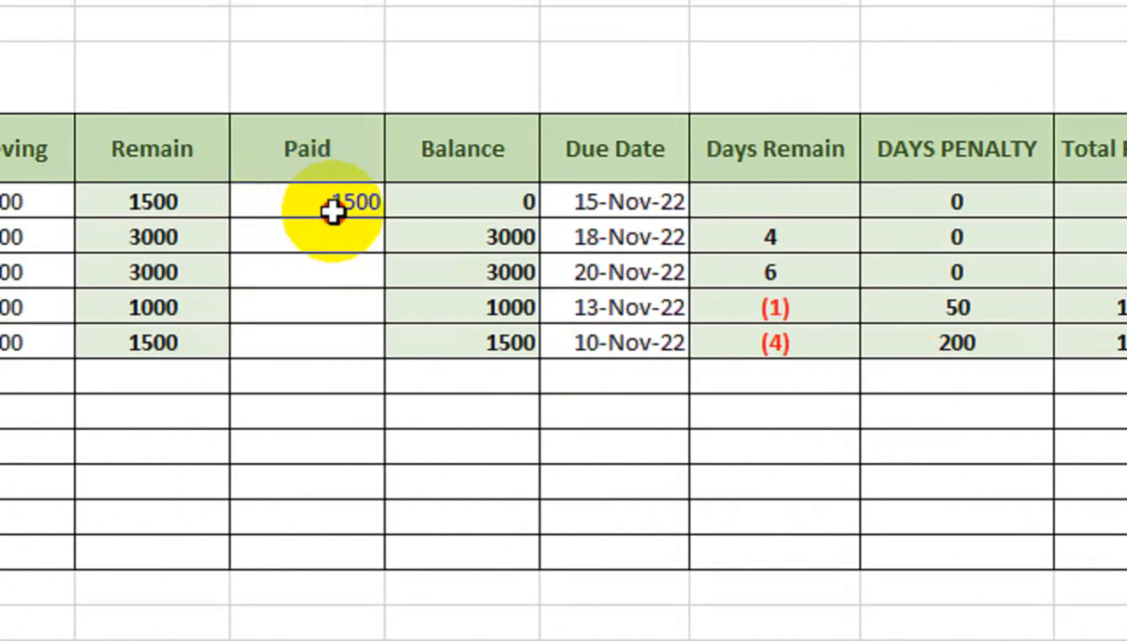
key("Delete")
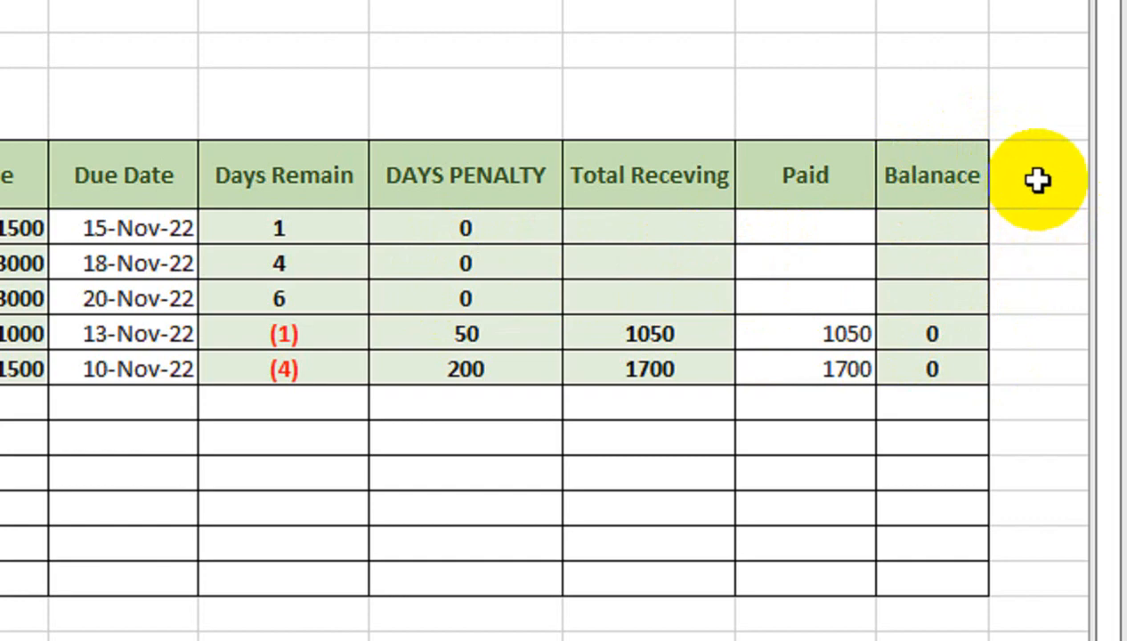
- Add a "remarks" header in P4 and give it a thick outside border
type("re")
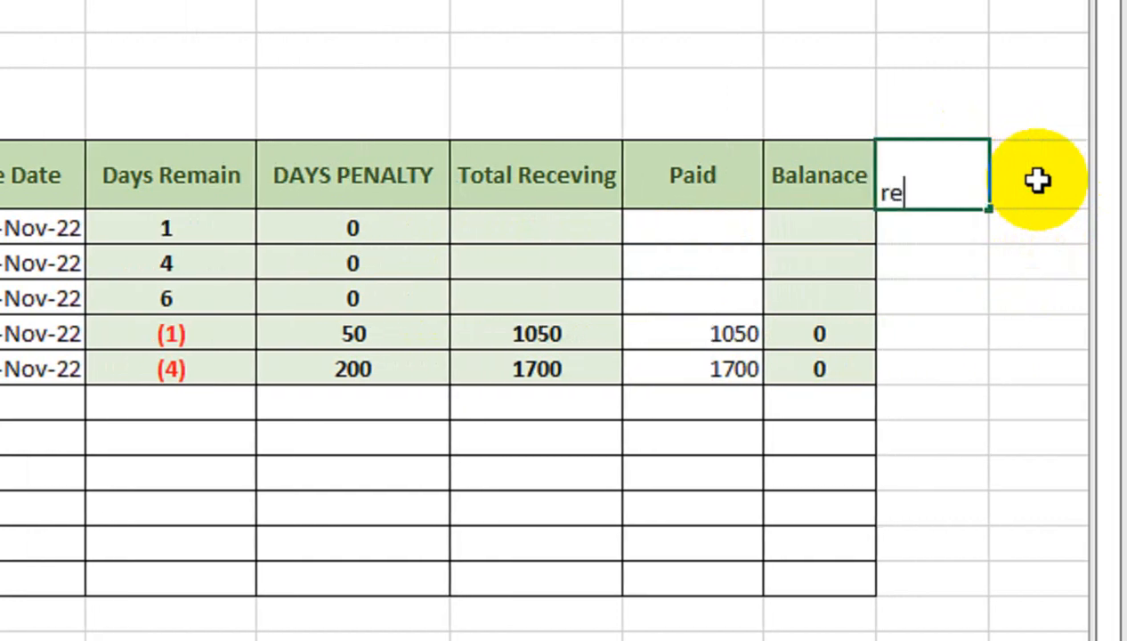
type("mark")
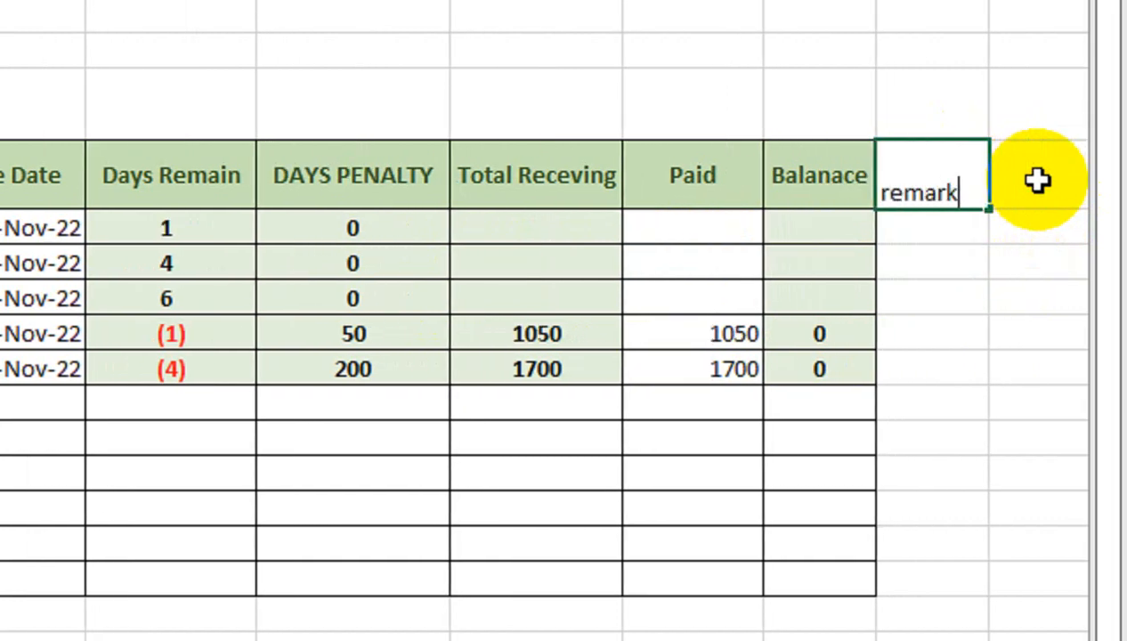
type("s")
key("Return")
left_click(942, 178)
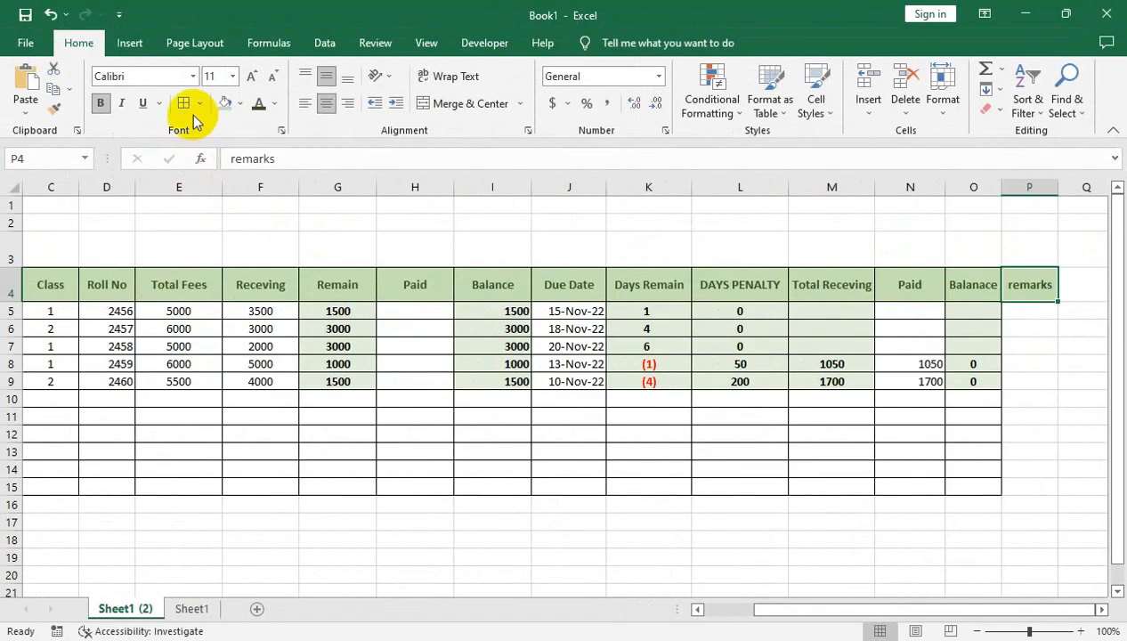
left_click(199, 103)
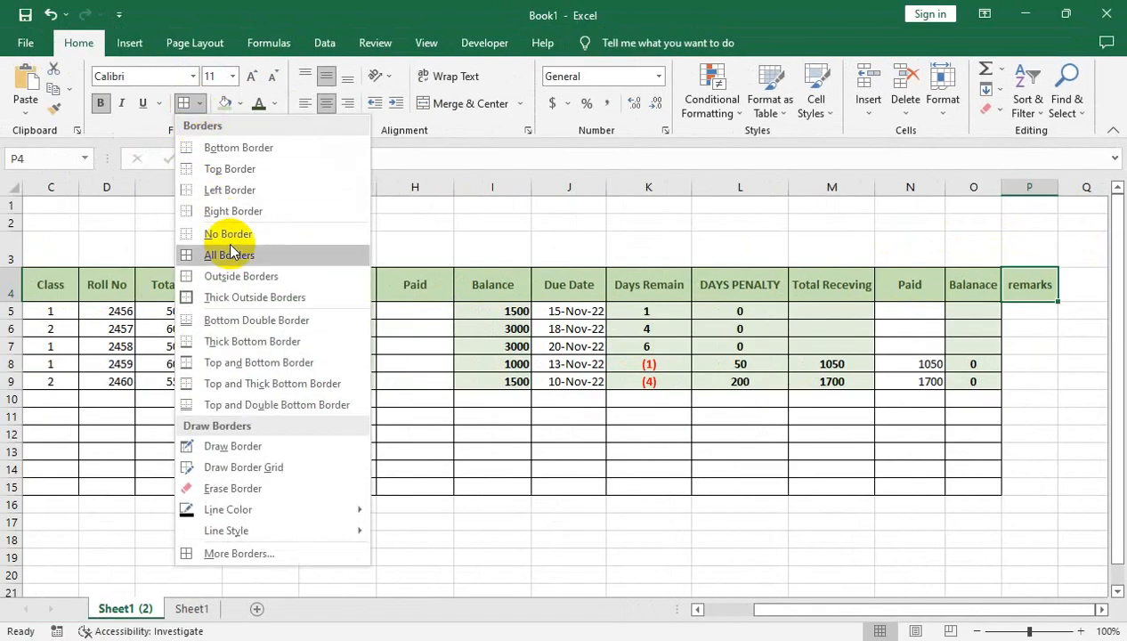
left_click(255, 297)
- Apply borders to the remarks cells below the header and widen column P
left_click_drag(1029, 311, 1033, 434)
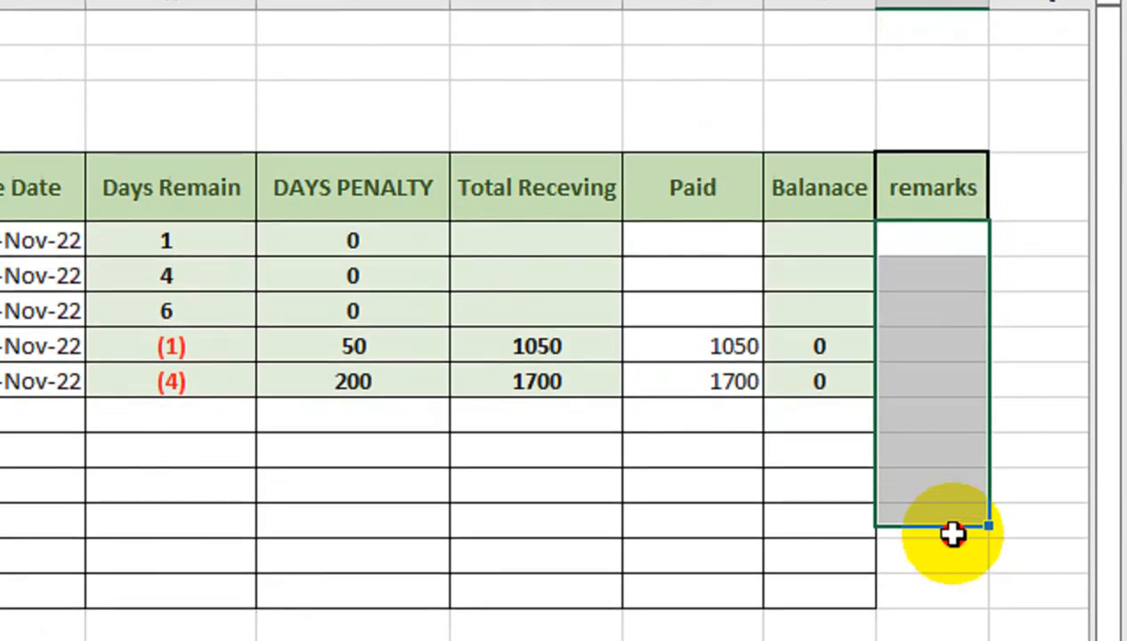
left_click_drag(953, 532, 935, 596)
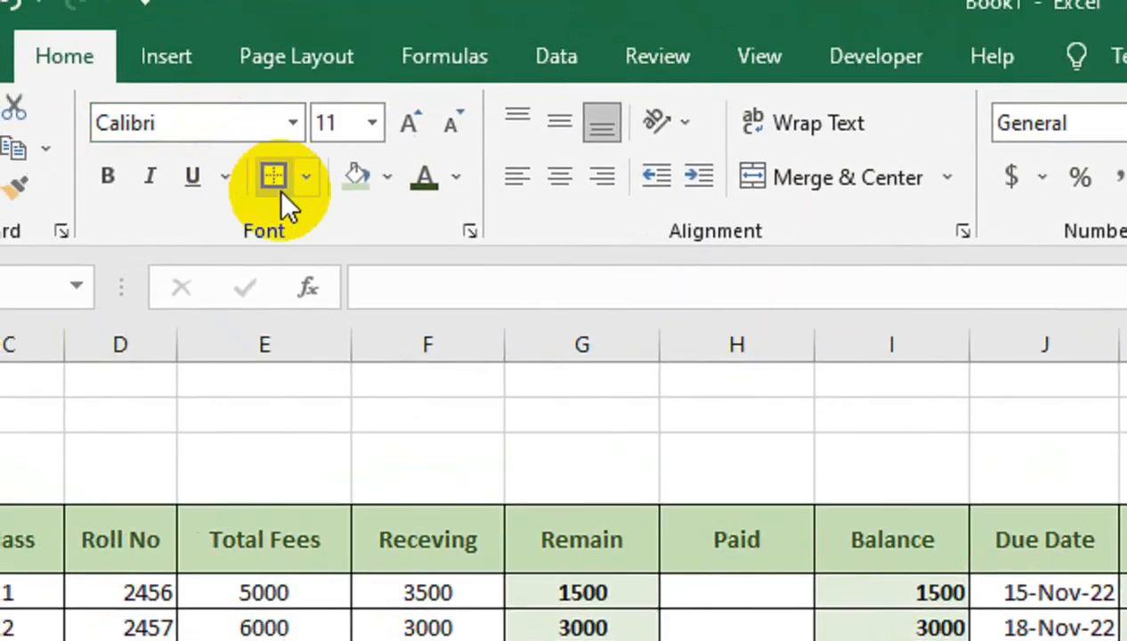
left_click(303, 181)
left_click(365, 480)
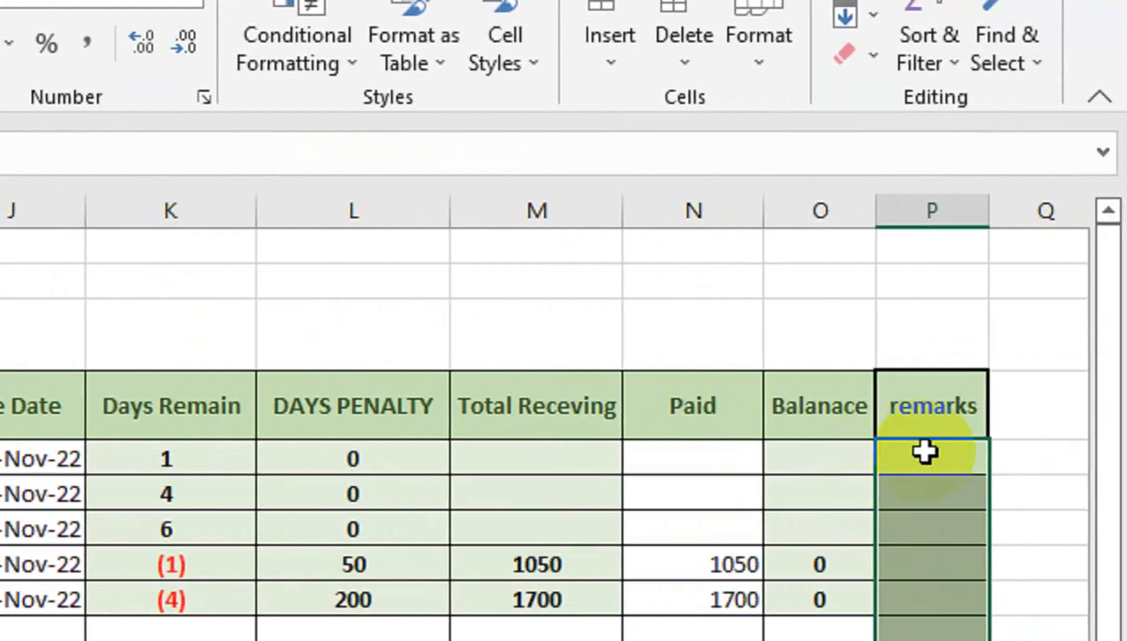
left_click(930, 454)
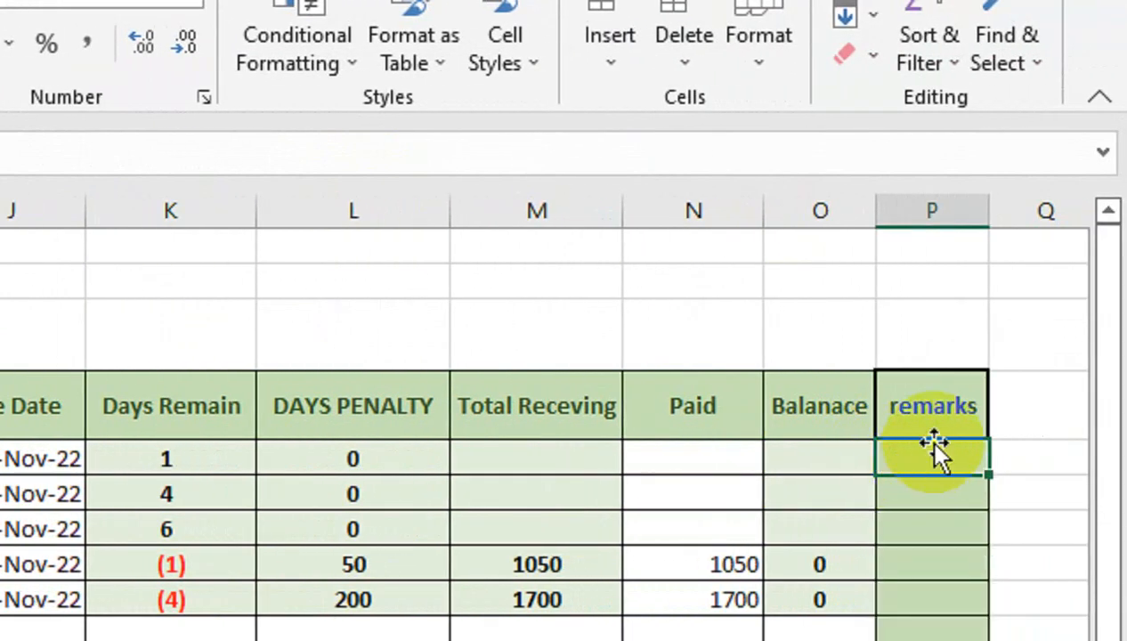
left_click_drag(987, 211, 1022, 211)
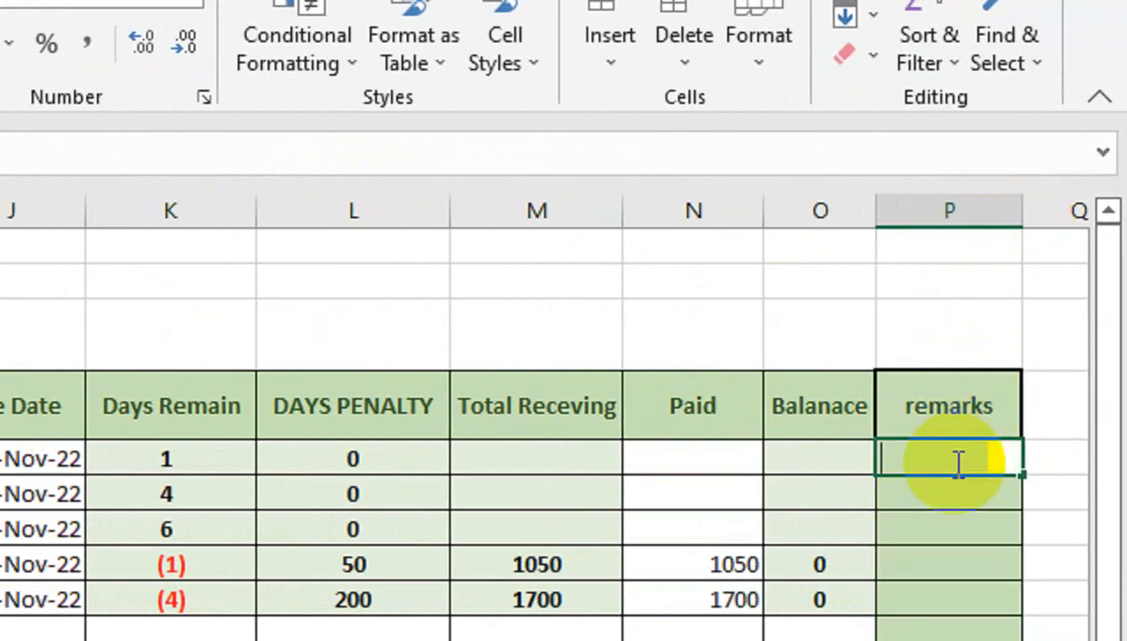
- Begin the remarks formula in P5 as an IF testing whether F5+H5+N5>=E5
type("=IF(")
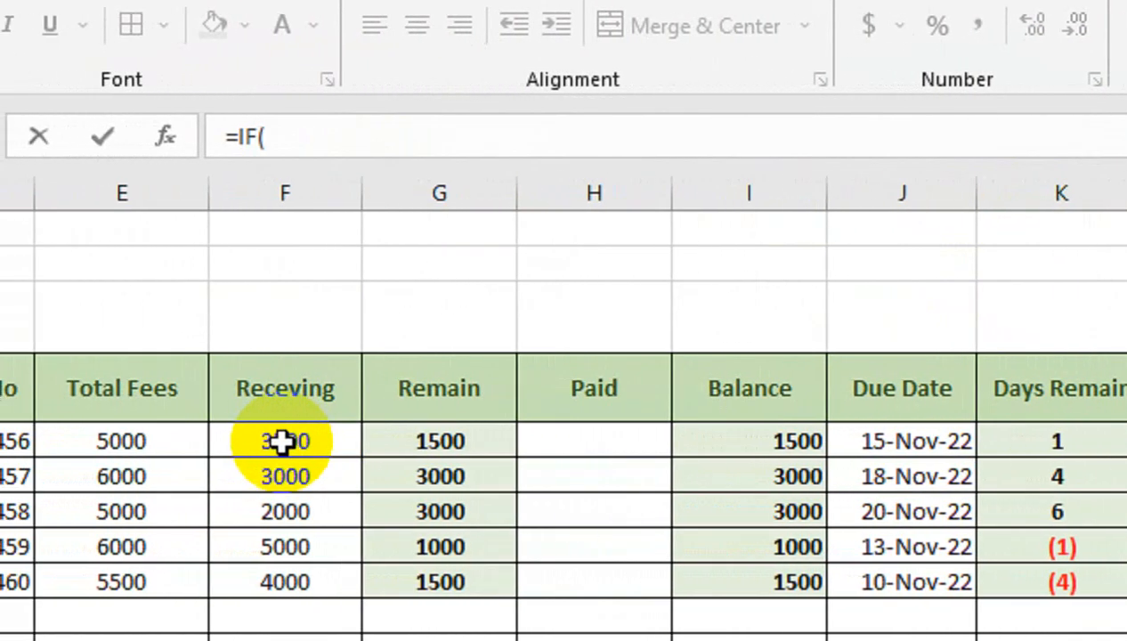
left_click(281, 441)
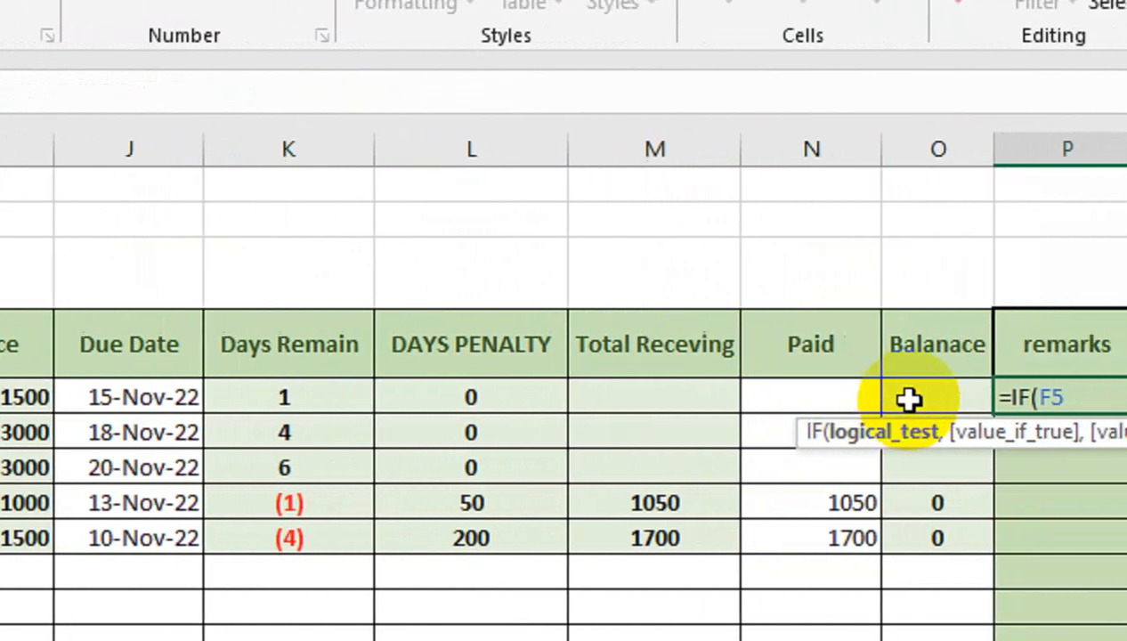
type("+")
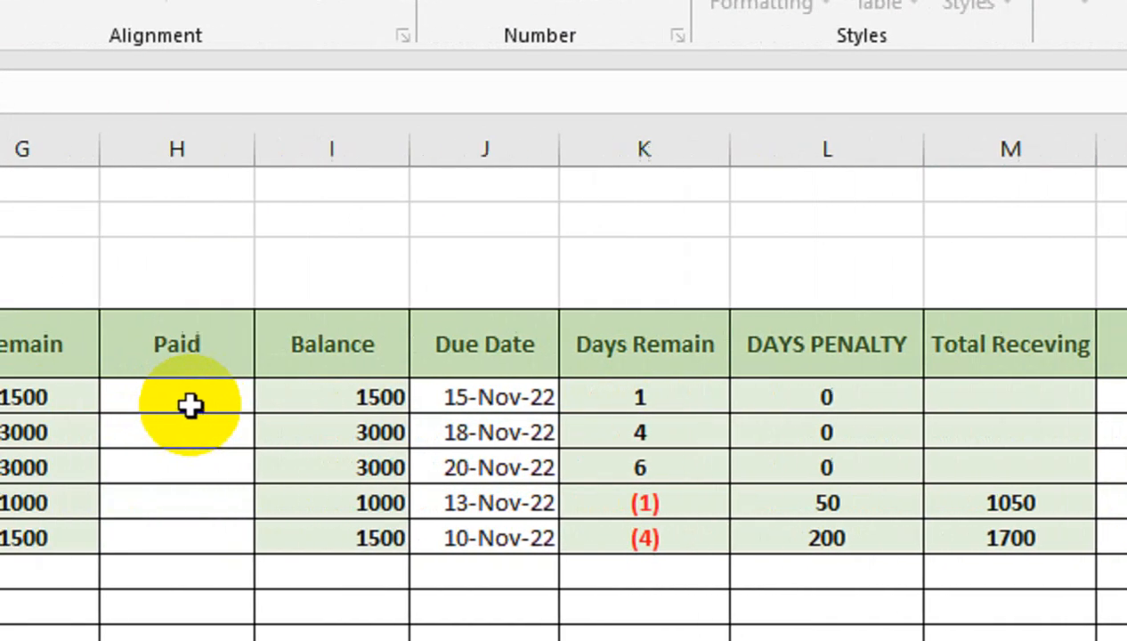
left_click(281, 392)
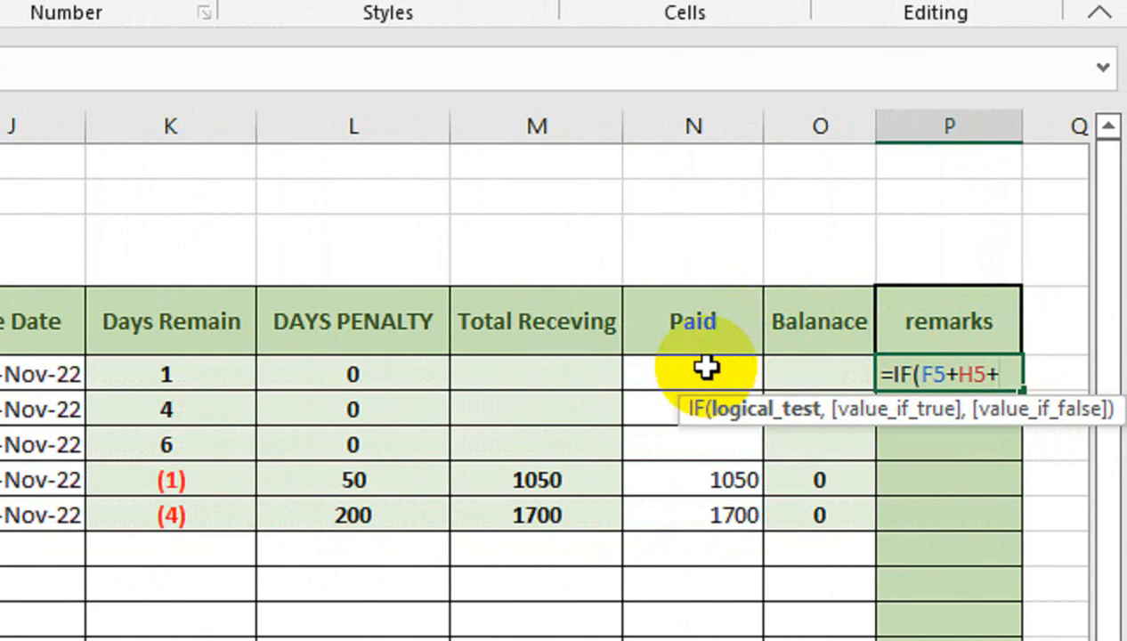
left_click(693, 368)
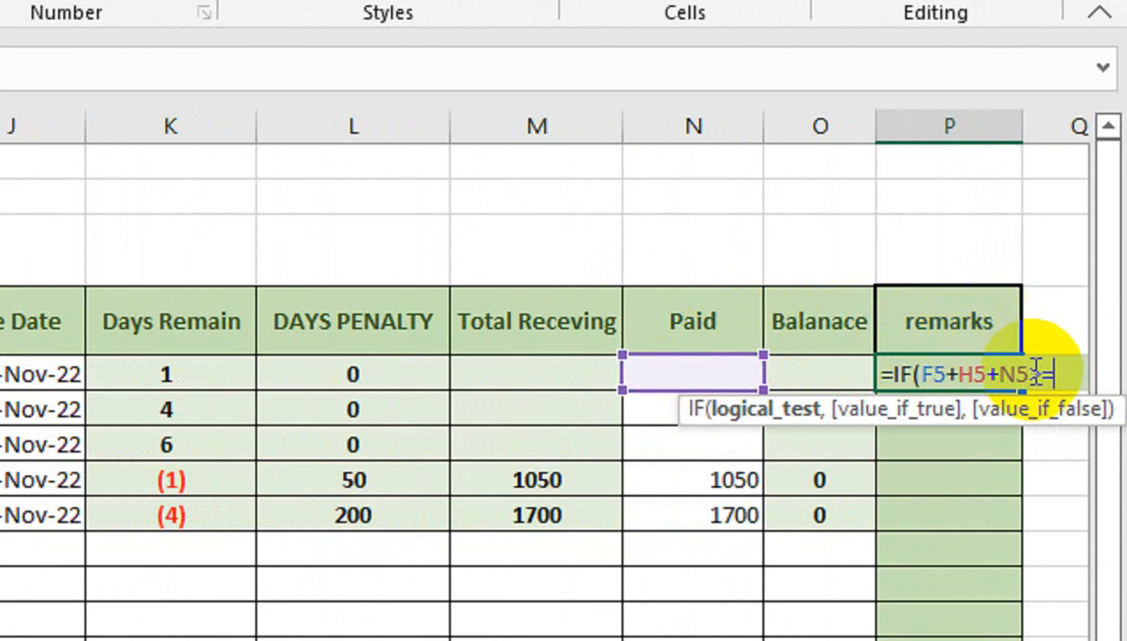
scroll(51, 360, "left", 6)
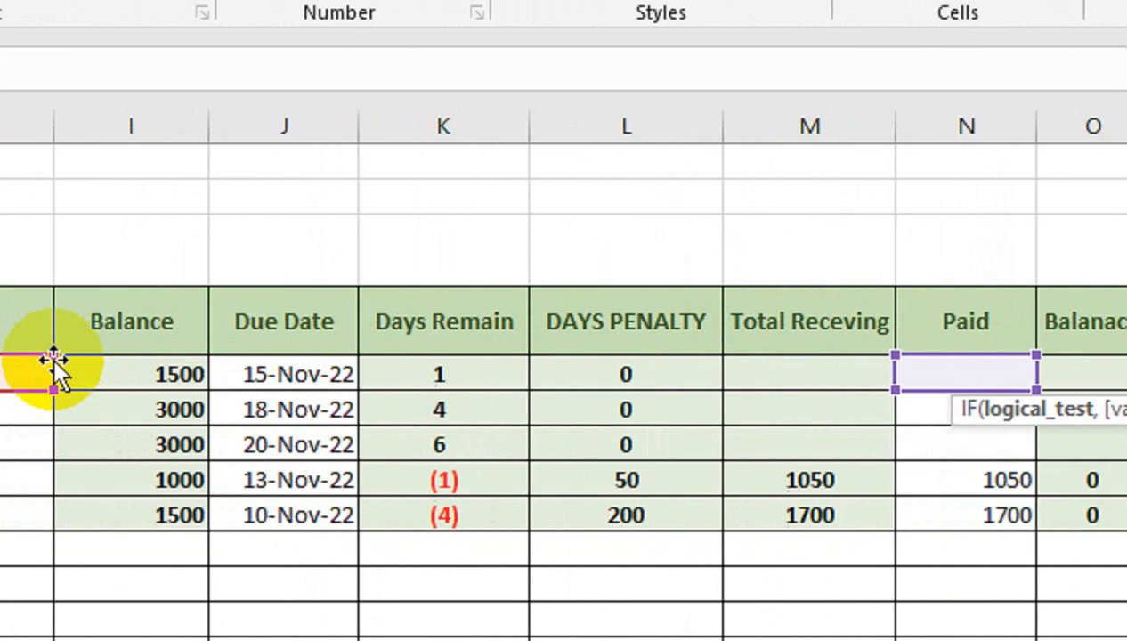
left_click(283, 368)
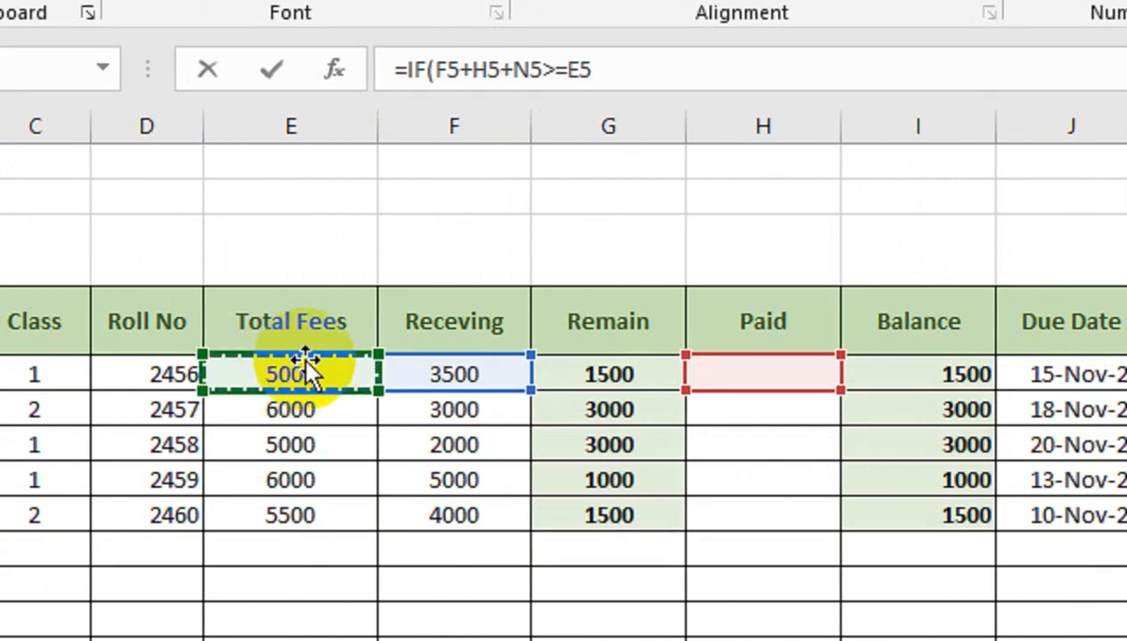
scroll(1075, 405, "right", 6)
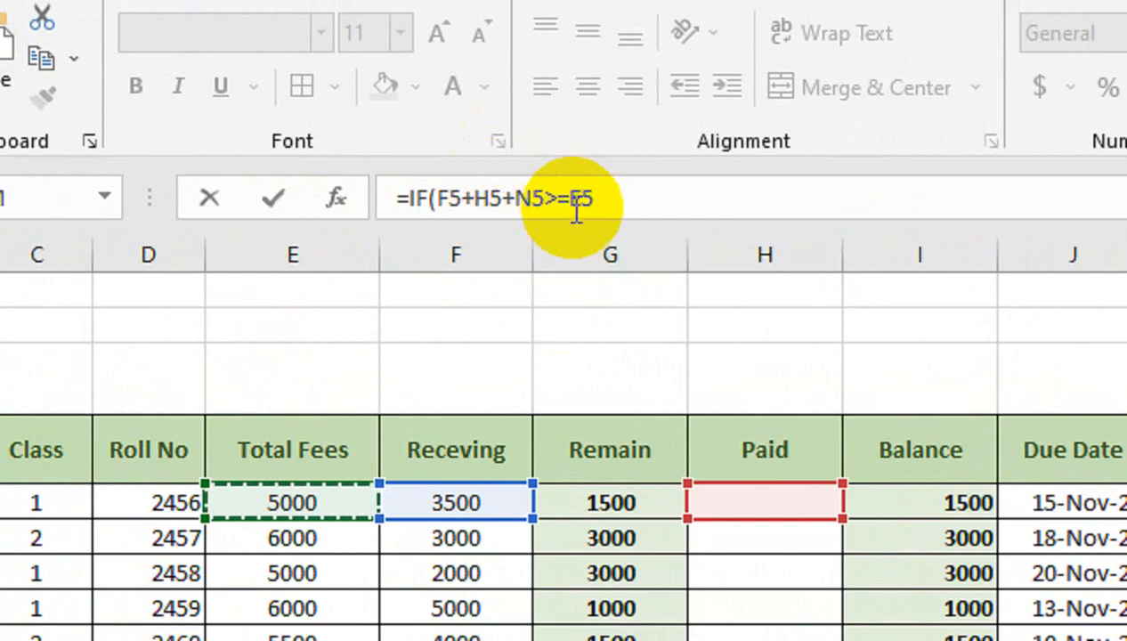
left_click(617, 198)
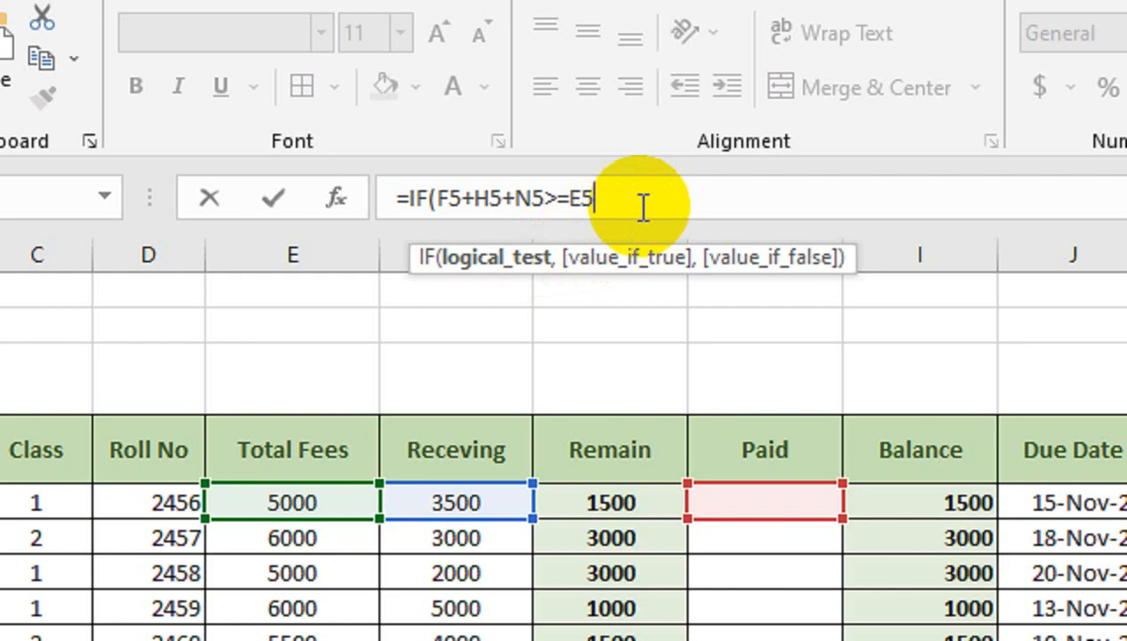
- Complete the P5 formula with "Full Paid" as the true result and "Balance NC" as the false result, and fill it down to row 9
type(",\"Full Paid")
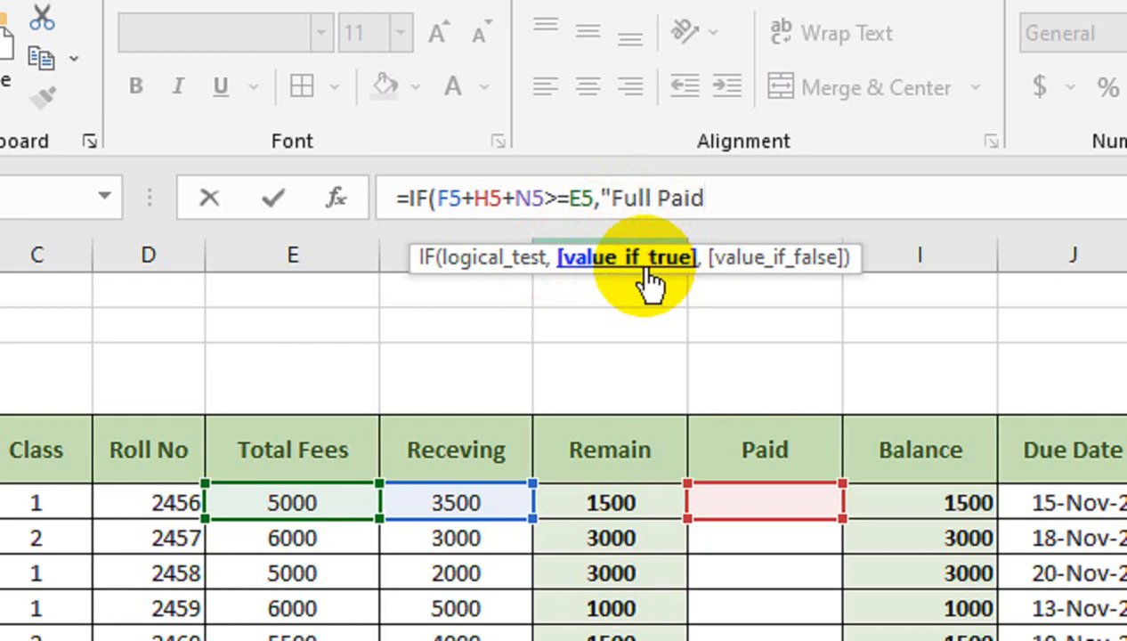
type("\",")
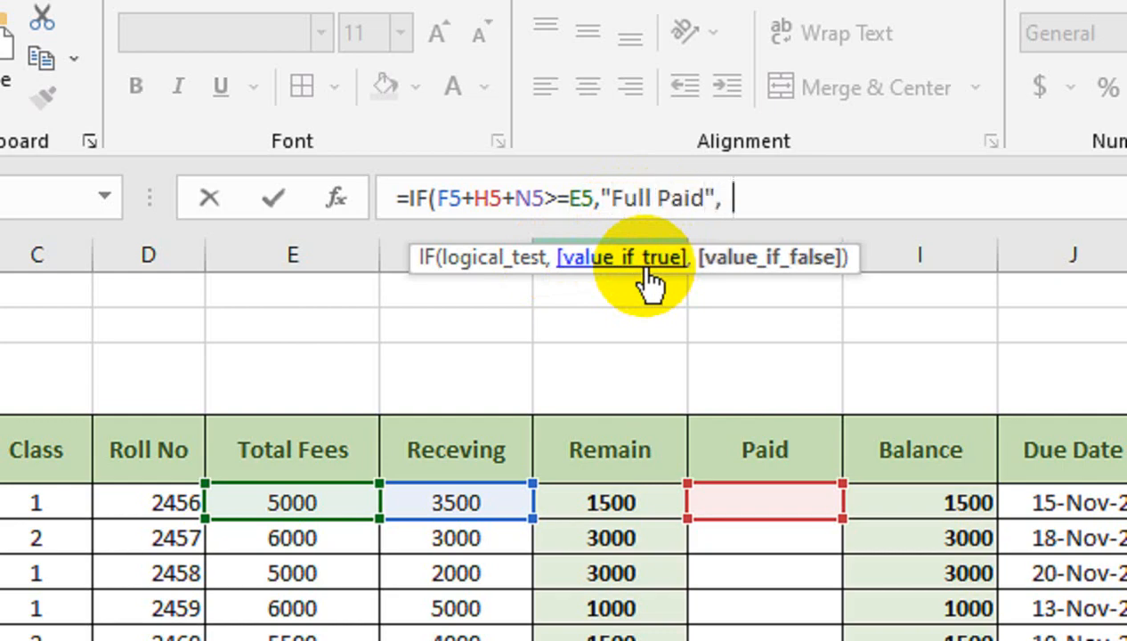
type("\"Balance Not Clear")
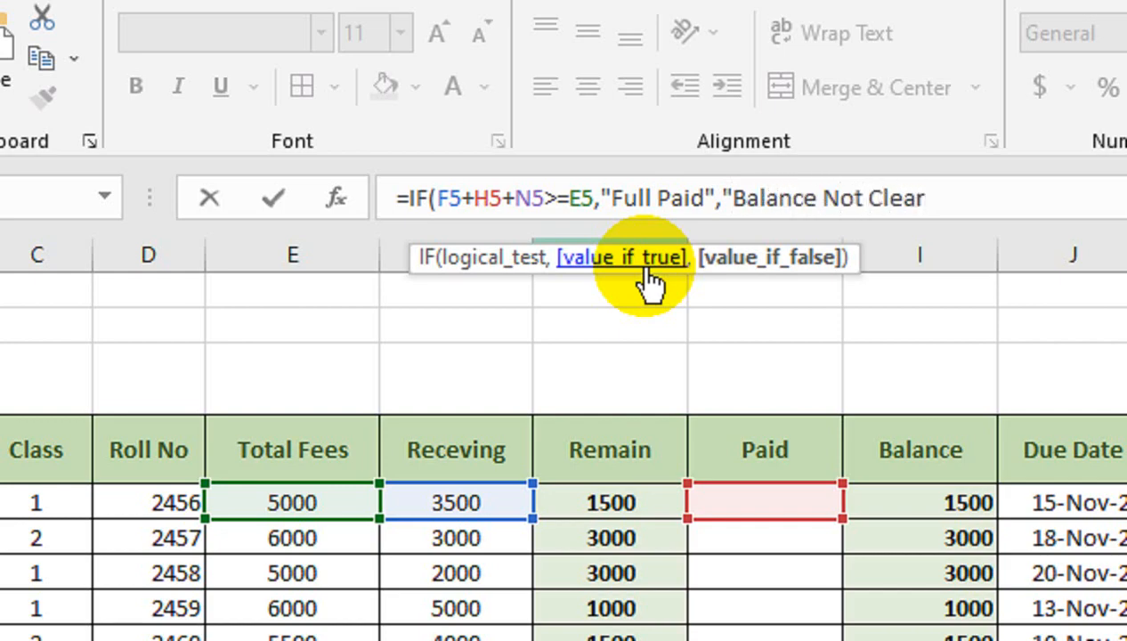
type(")")
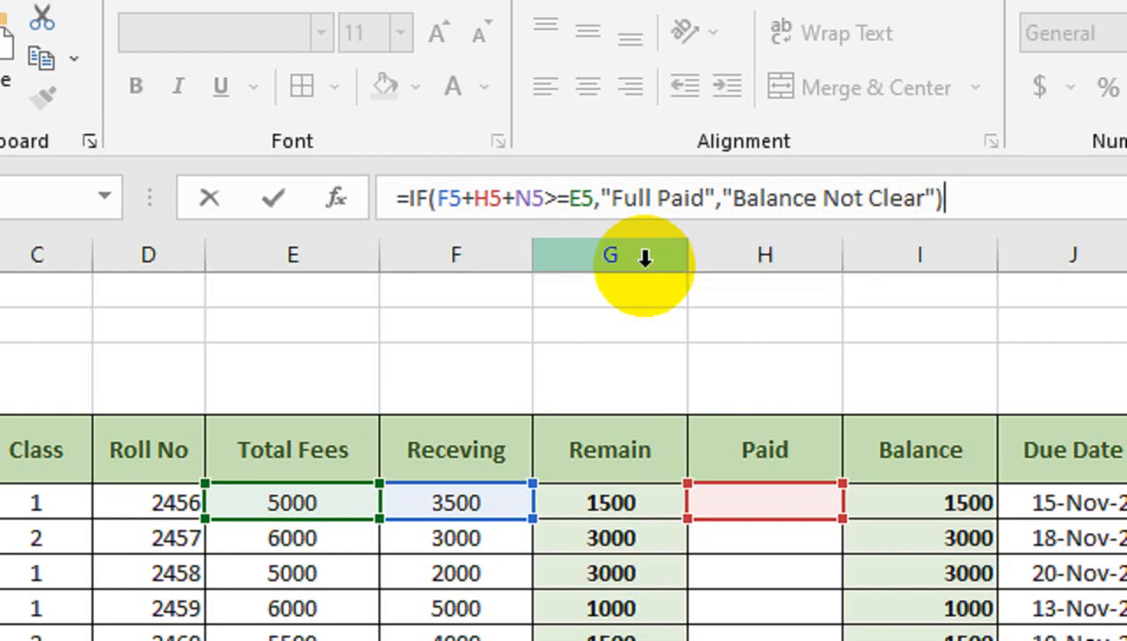
left_click_drag(926, 198, 844, 214)
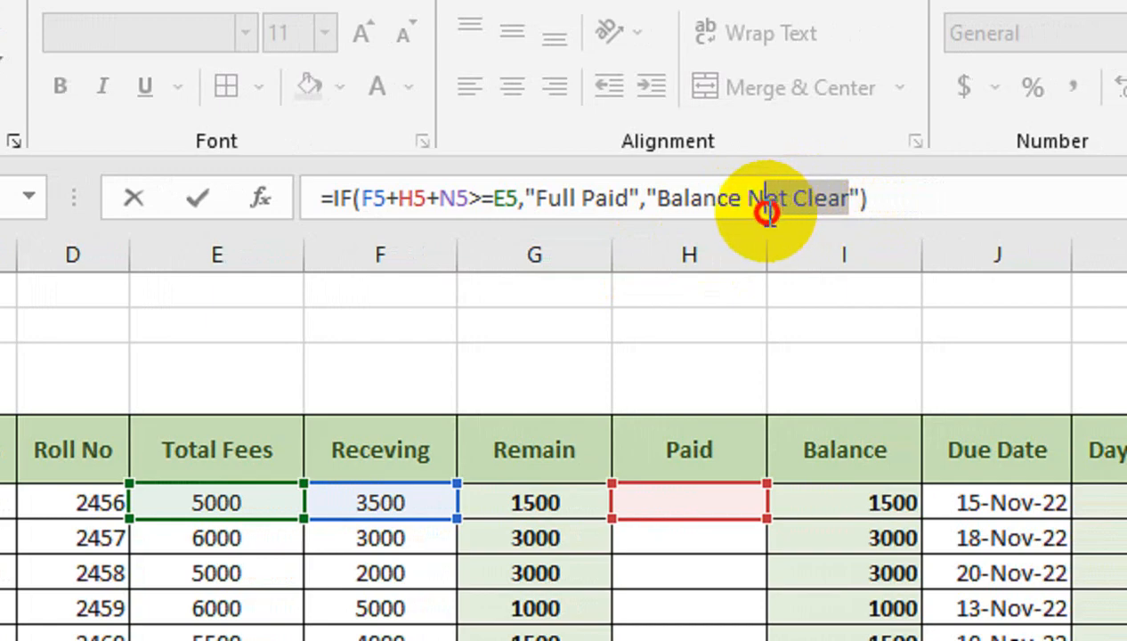
key("BackSpace")
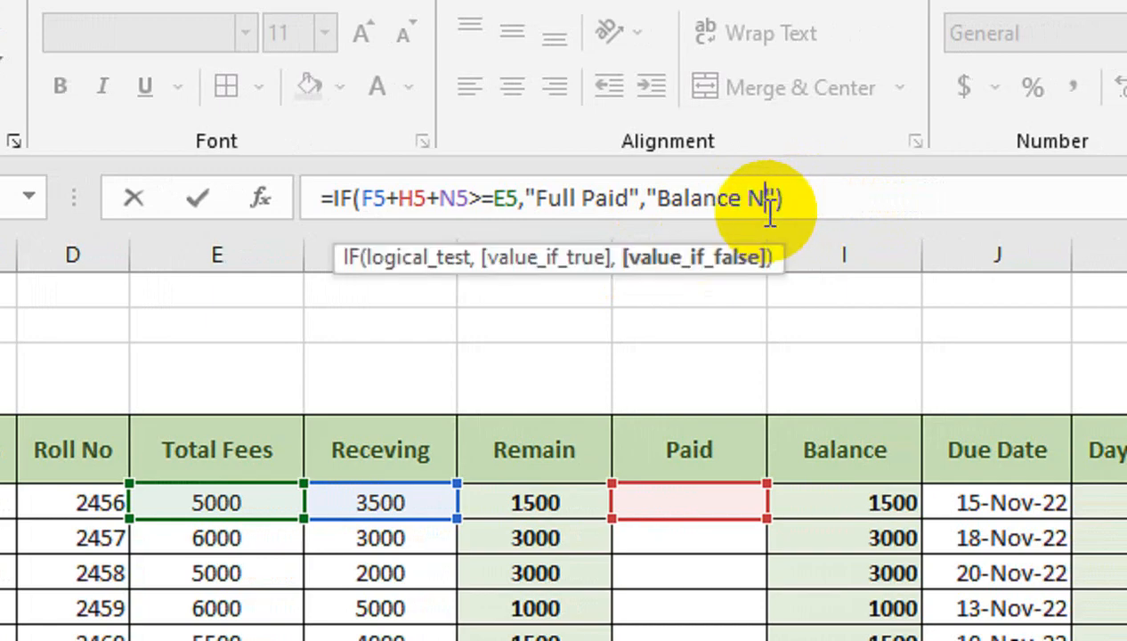
type("C")
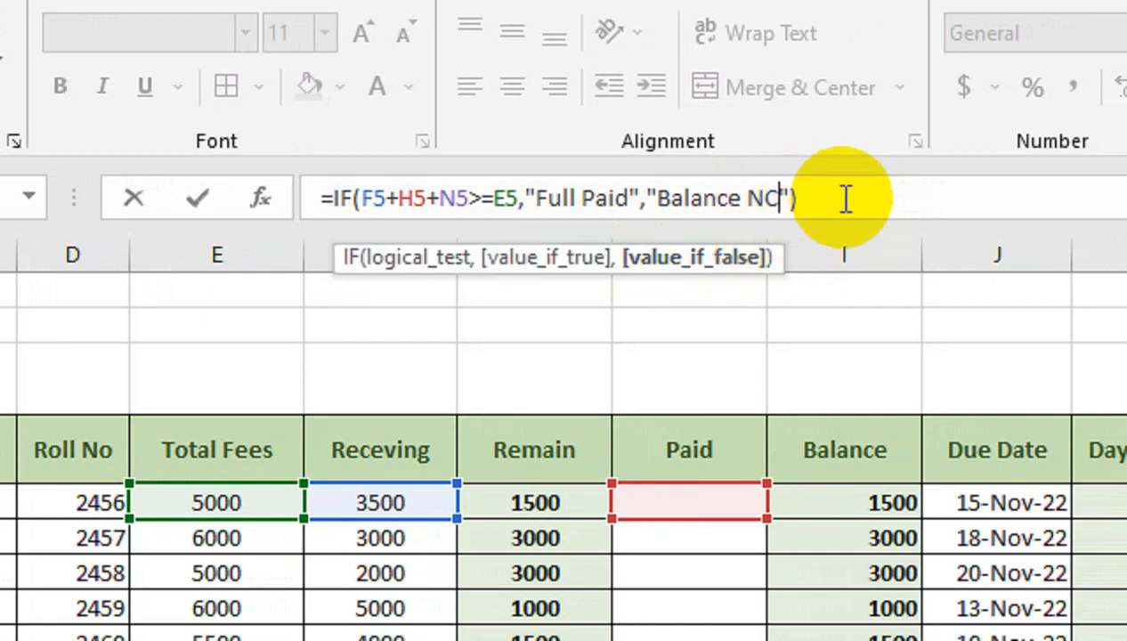
key("Escape")
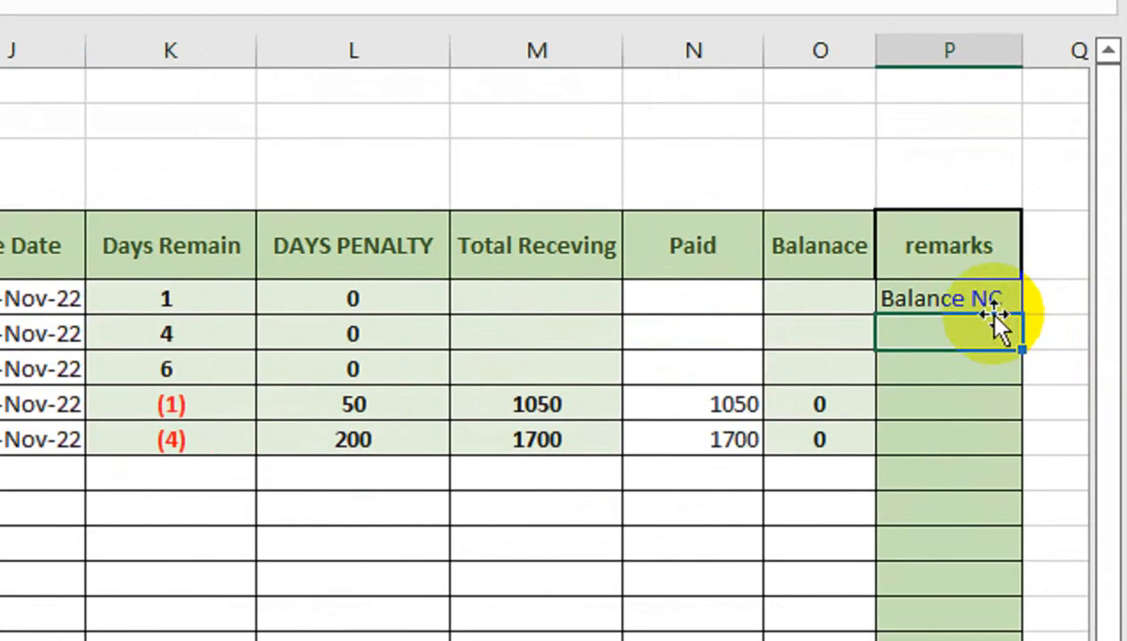
left_click(1013, 309)
left_click_drag(1026, 320, 1026, 452)
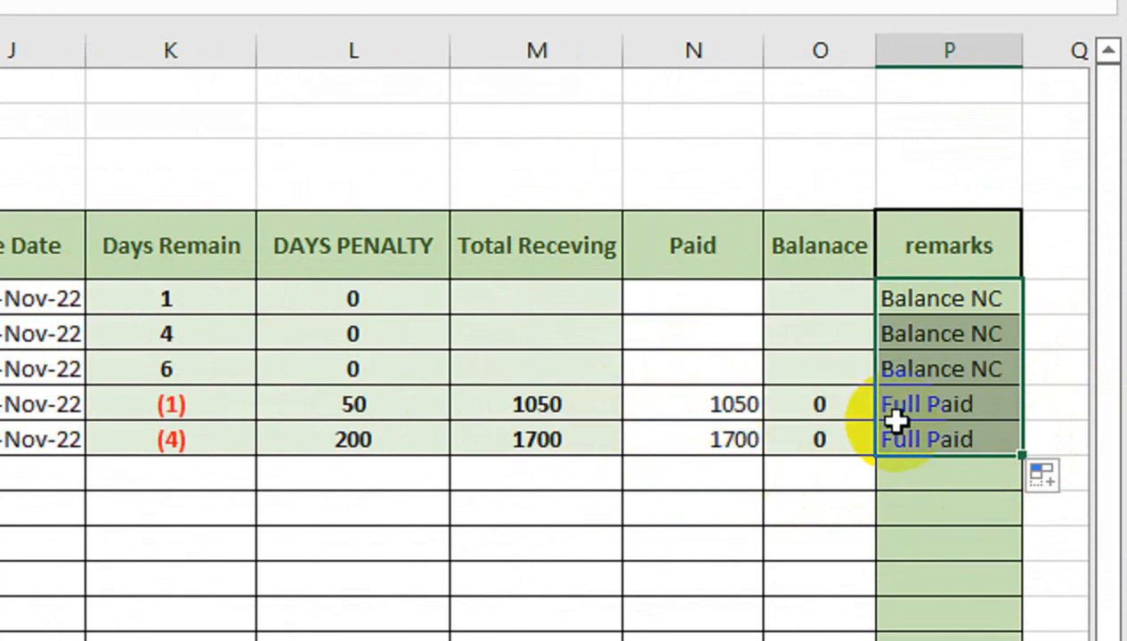
- Enter 1500 as the paid amount in H5
scroll(459, 426, "left", 4)
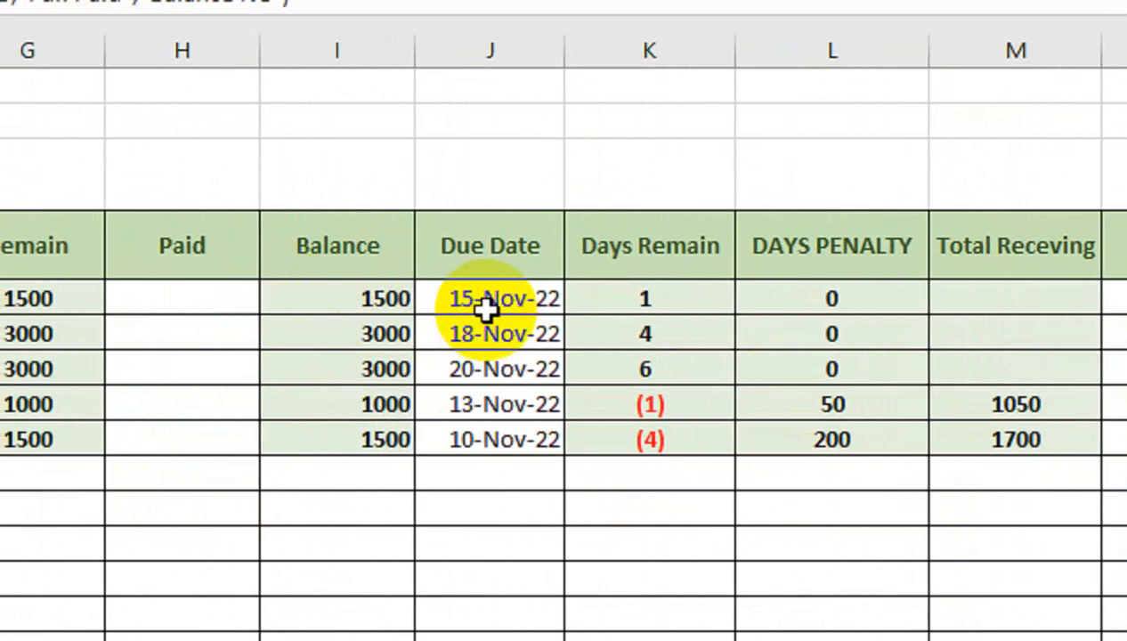
scroll(392, 303, "left", 2)
left_click(282, 299)
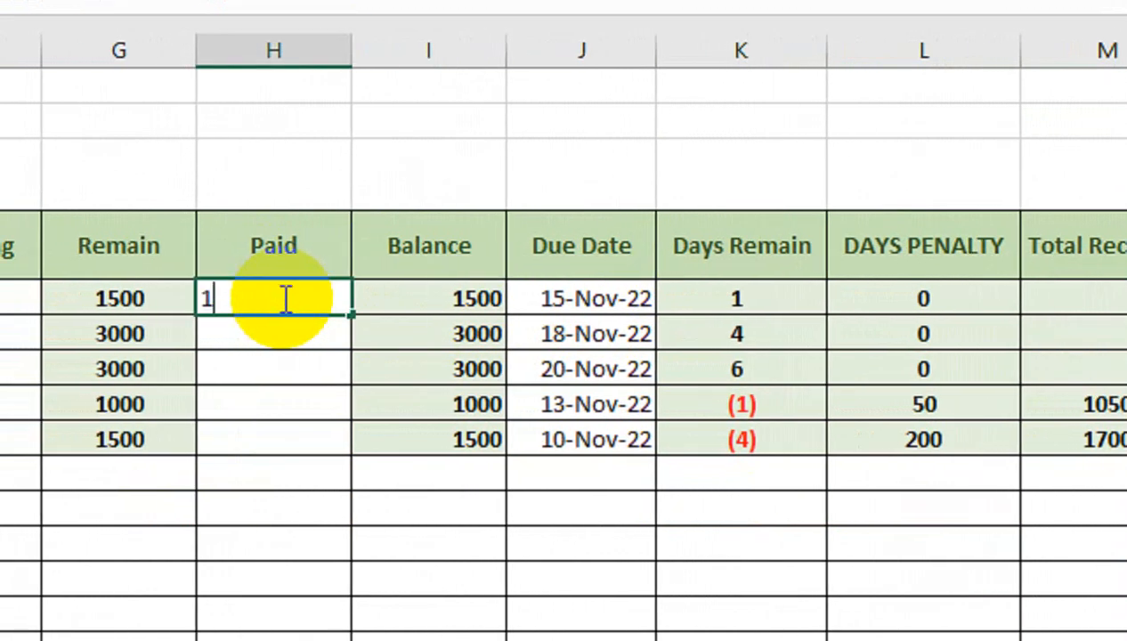
type("1500")
key("Return")
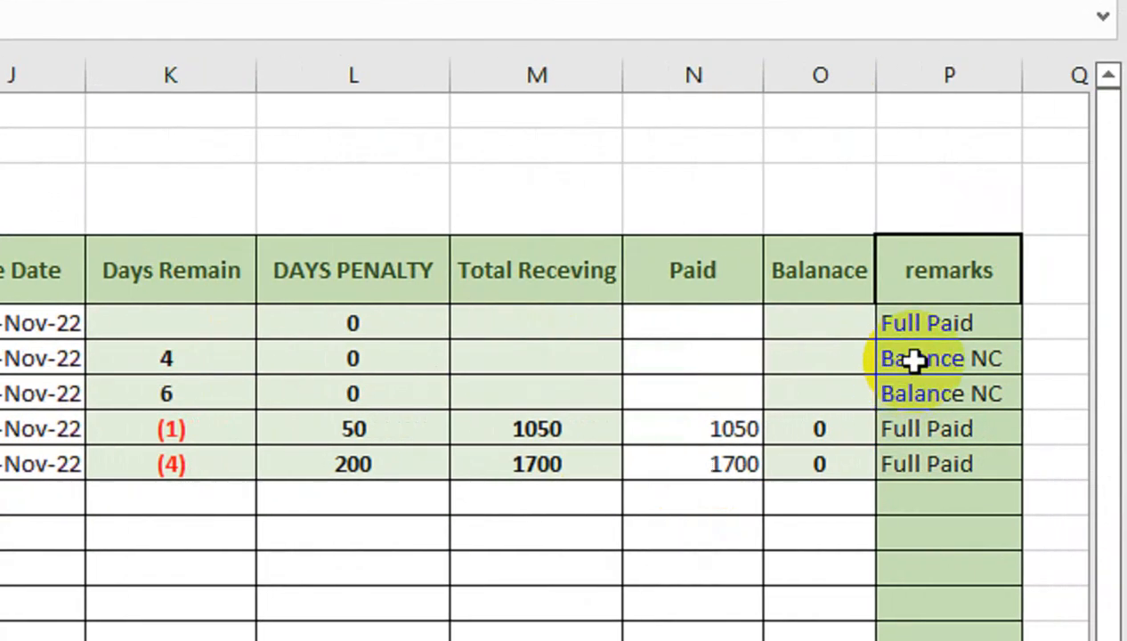
- Select the remarks cells P5 to P9 and start an Equal To highlight rule for the value Balance NC
left_click_drag(952, 303, 960, 463)
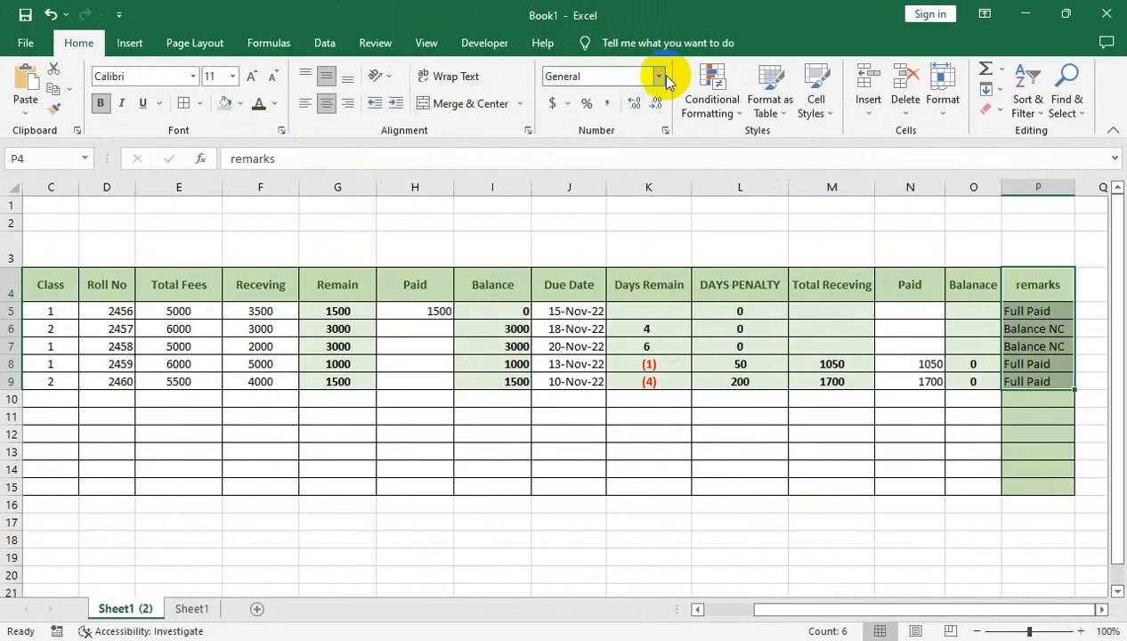
left_click(719, 111)
mouse_move(782, 152)
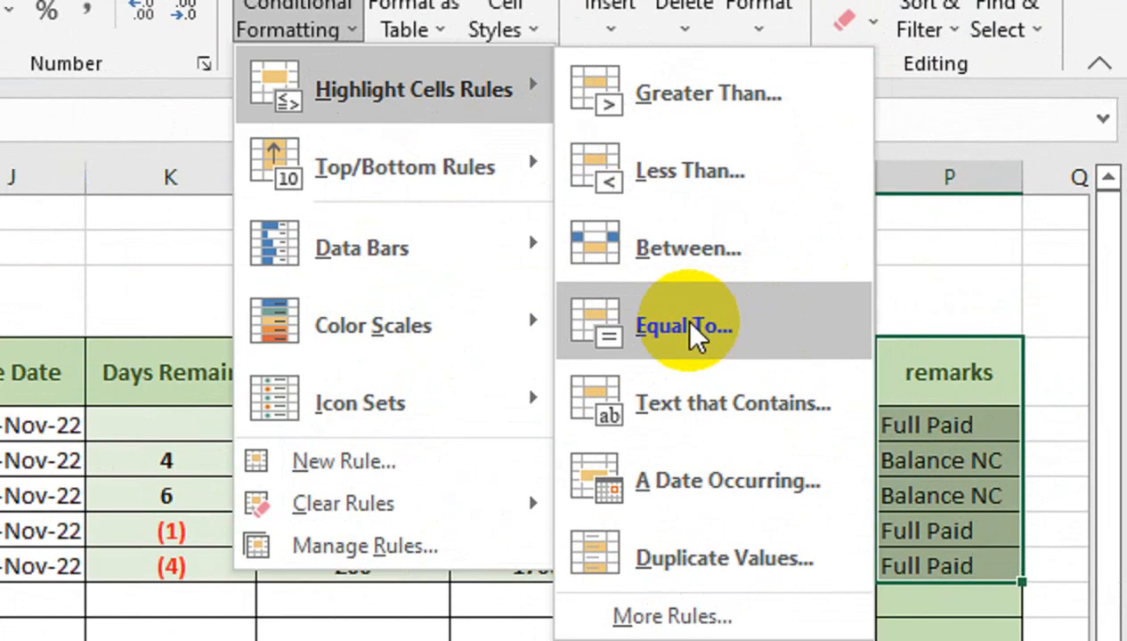
left_click(904, 261)
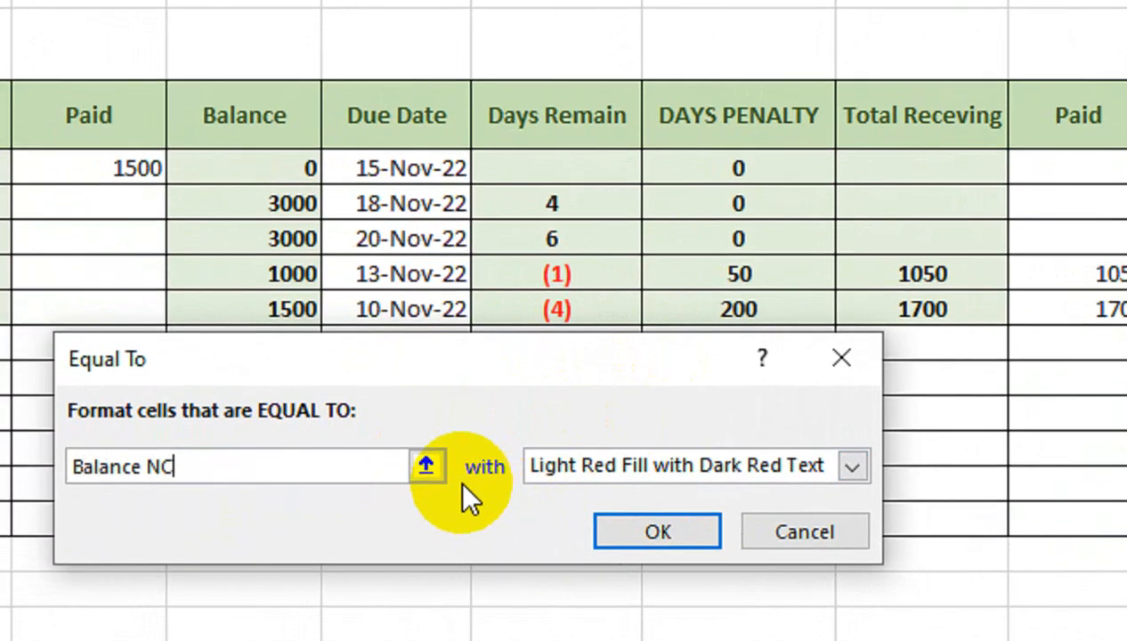
left_click(427, 492)
left_click(511, 415)
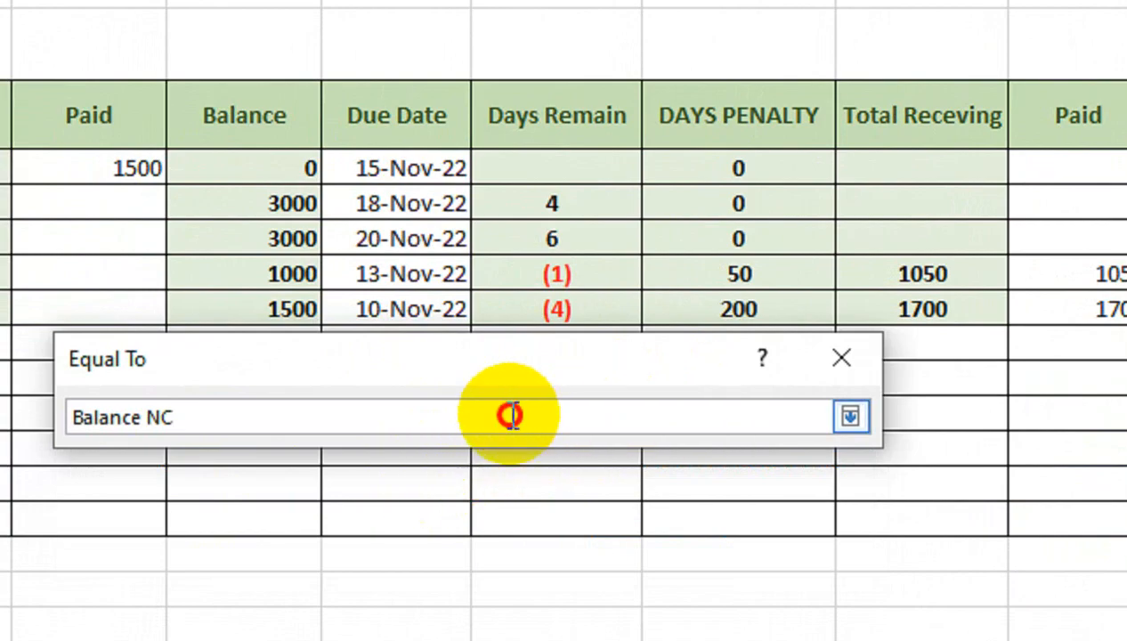
left_click(851, 418)
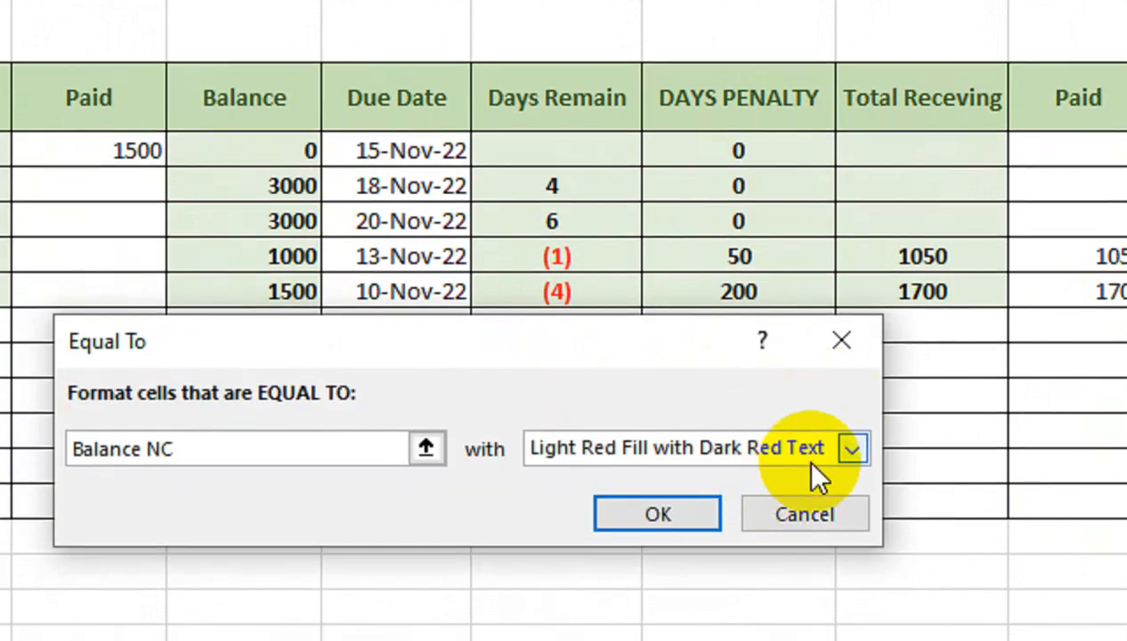
- Give the rule a custom format with a bold, black font
left_click(850, 450)
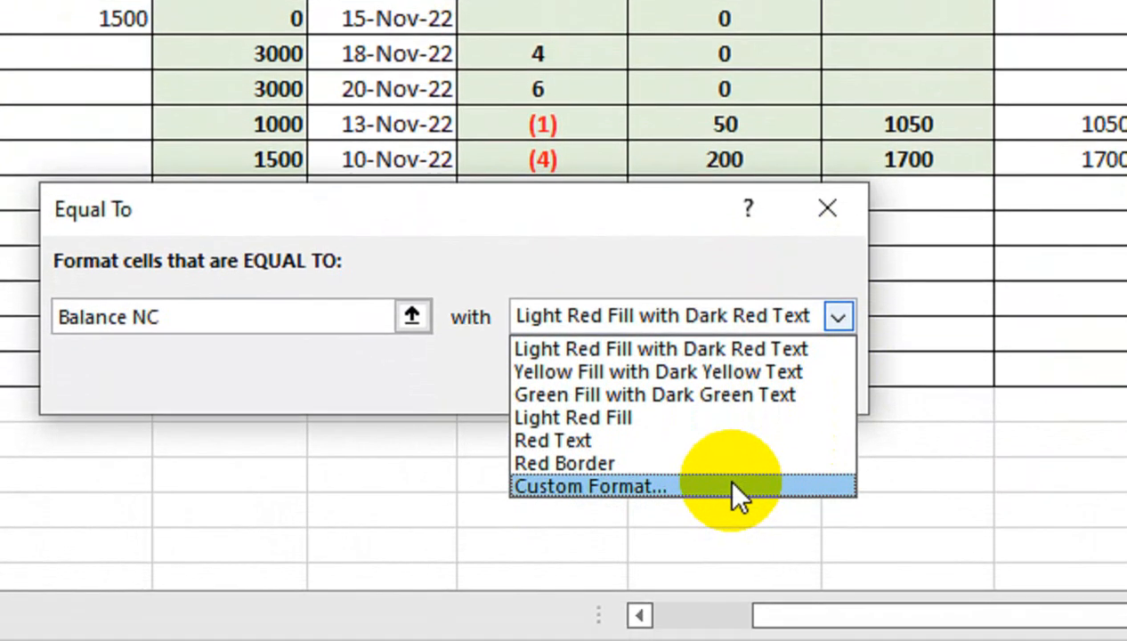
left_click(735, 492)
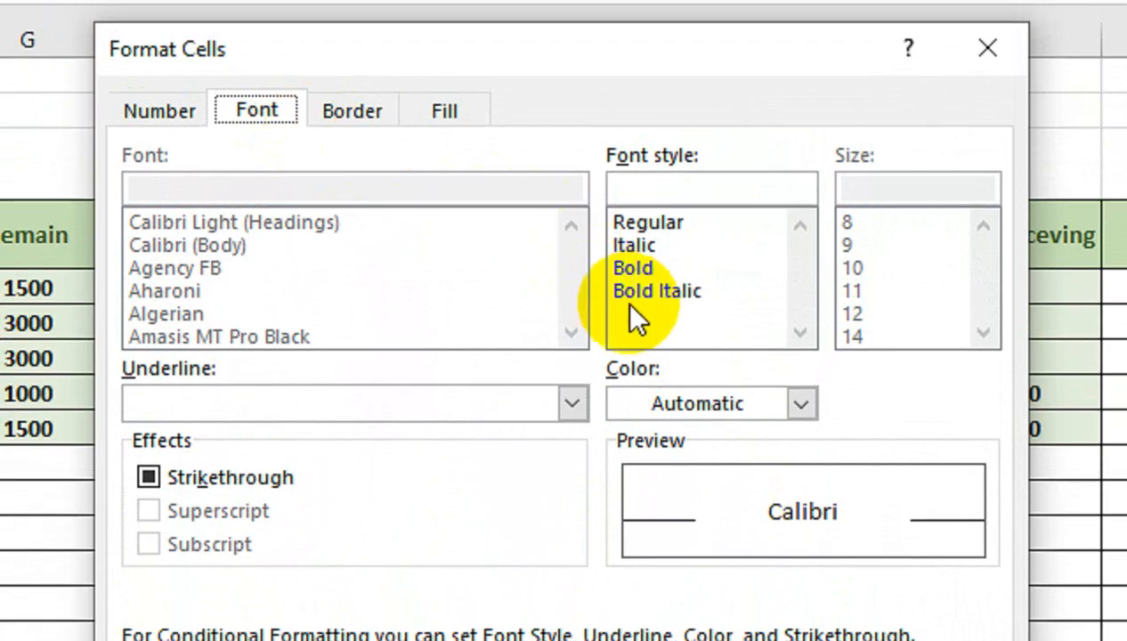
left_click(646, 269)
left_click(713, 405)
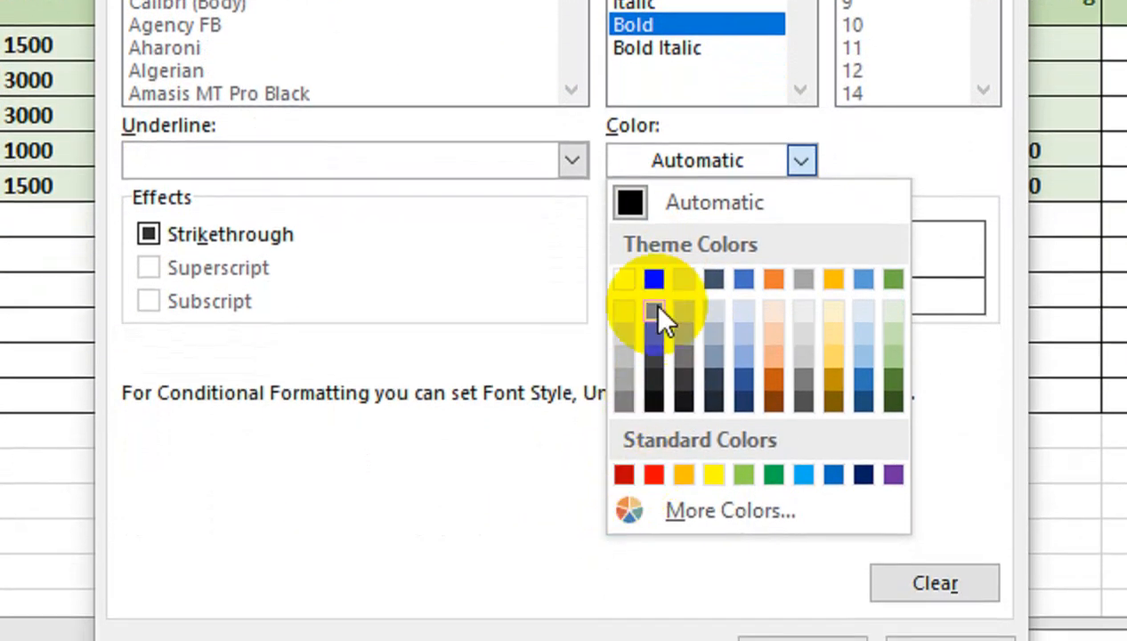
left_click(656, 426)
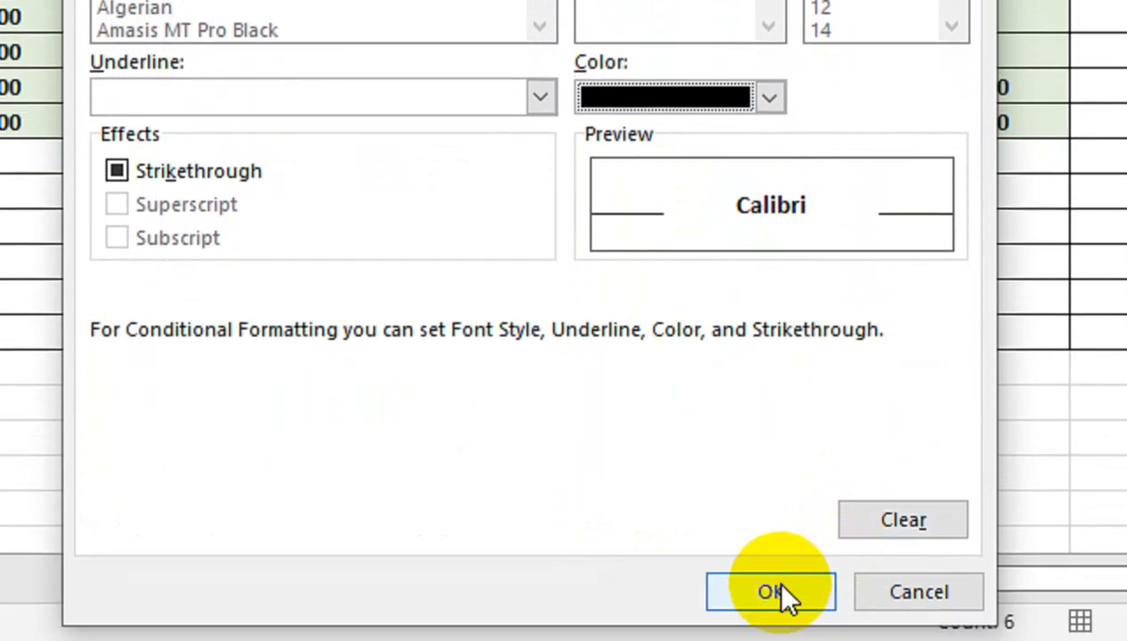
left_click(777, 583)
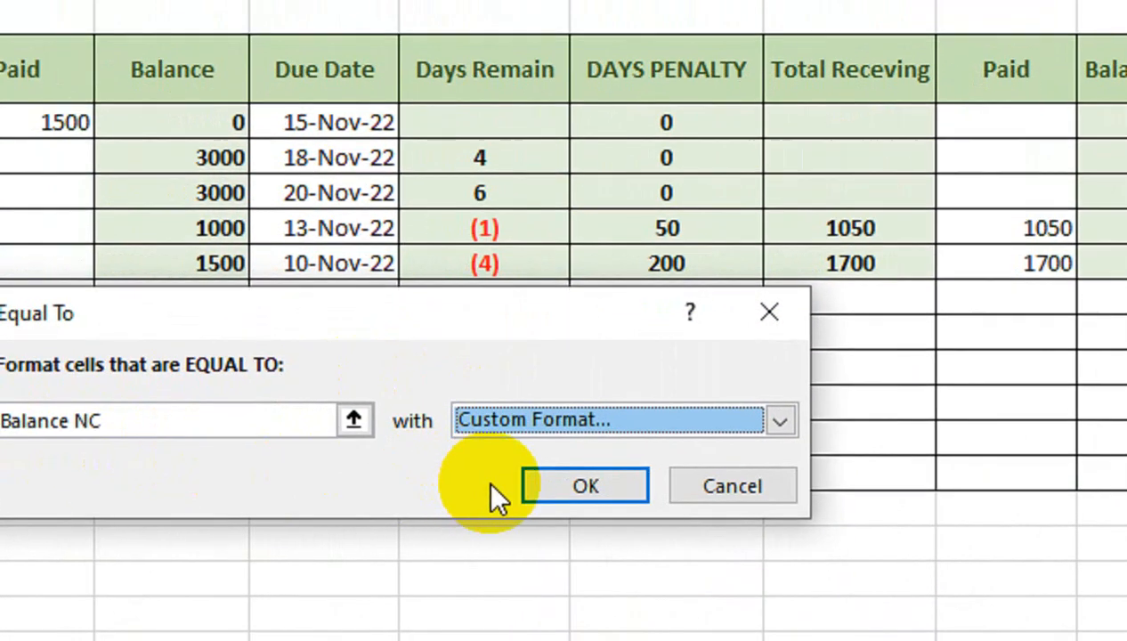
- Change the rule's custom format to a black fill with white font, and confirm the Balance NC rule
left_click(231, 434)
left_click(512, 590)
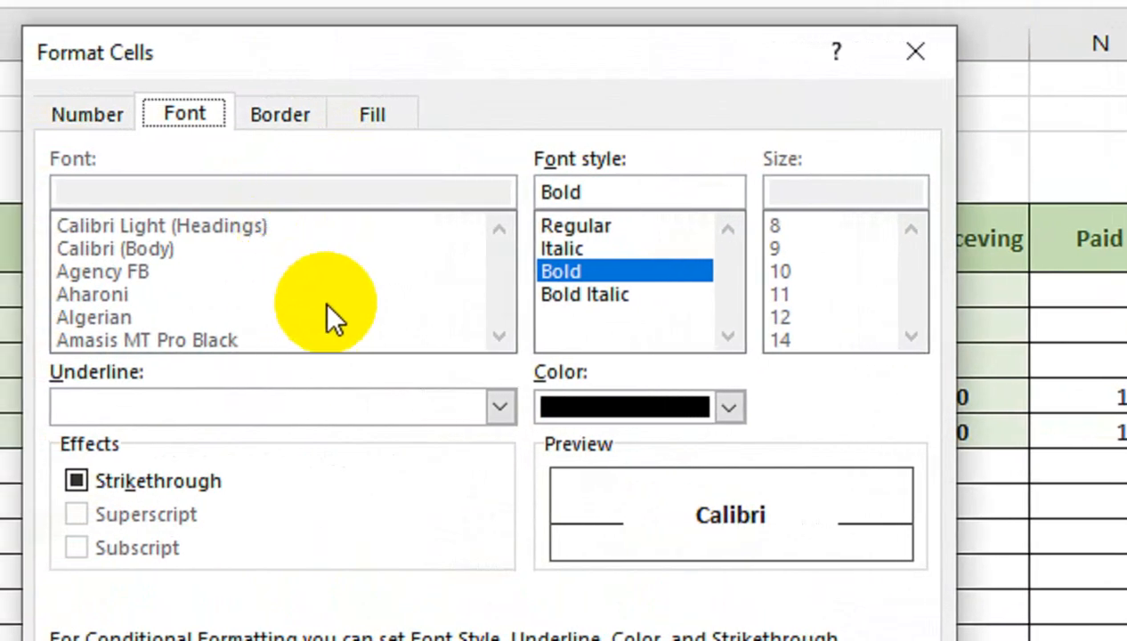
left_click(375, 116)
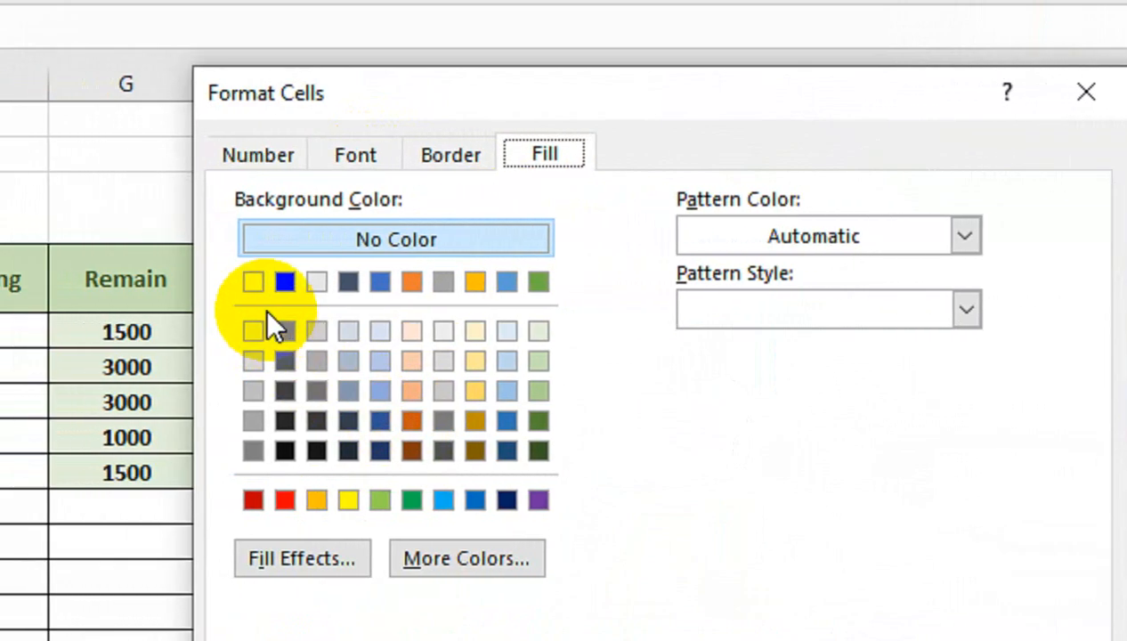
left_click(285, 282)
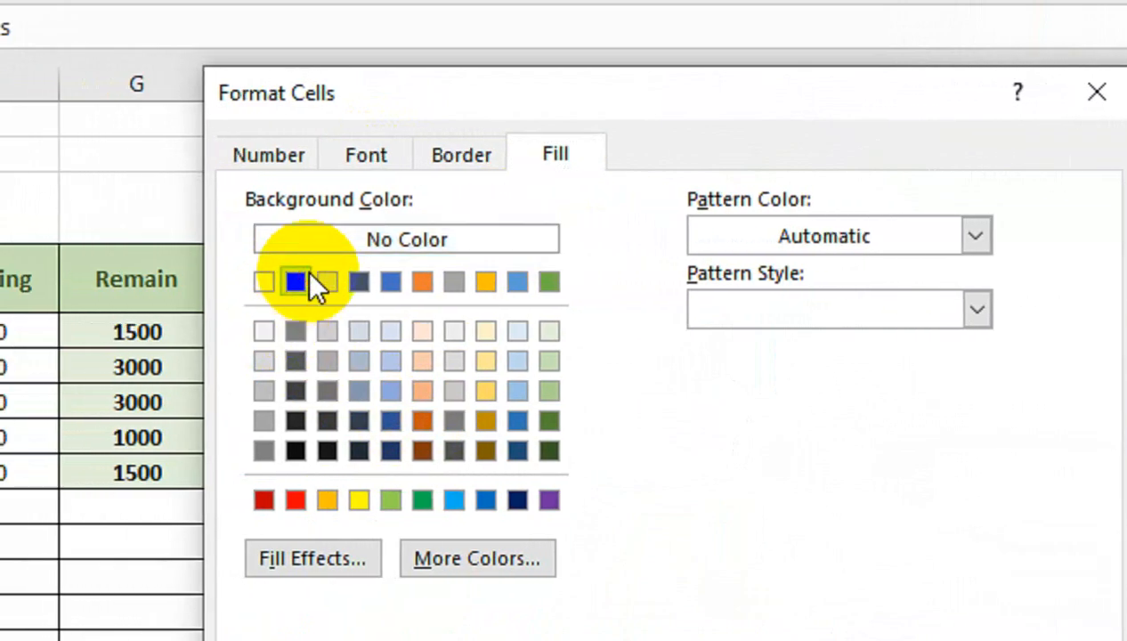
left_click(366, 155)
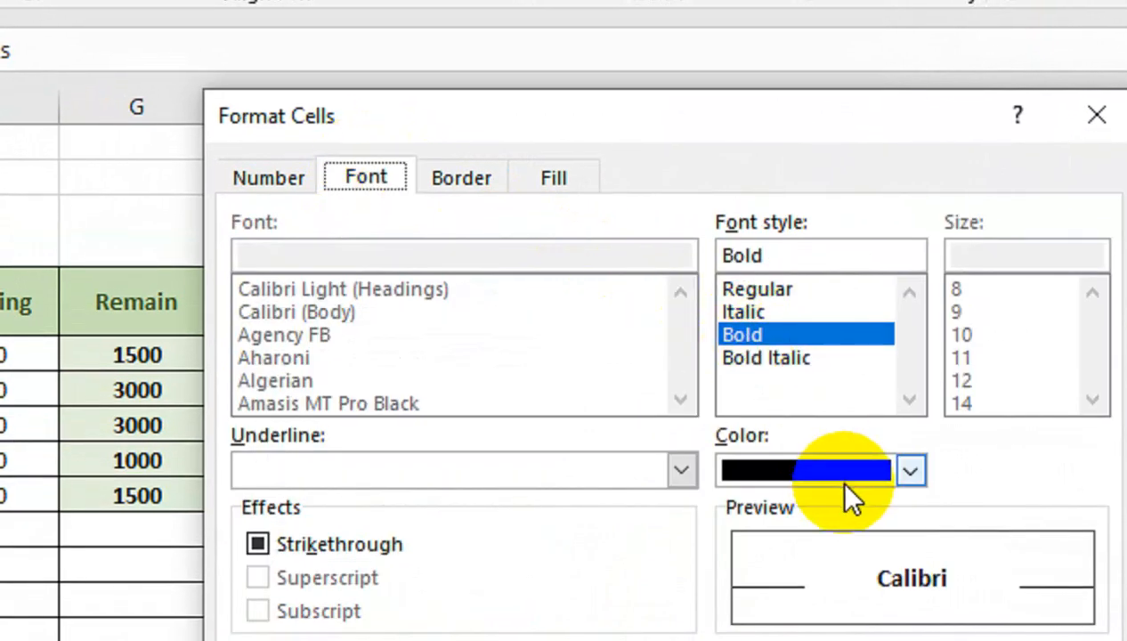
left_click(846, 481)
left_click(728, 516)
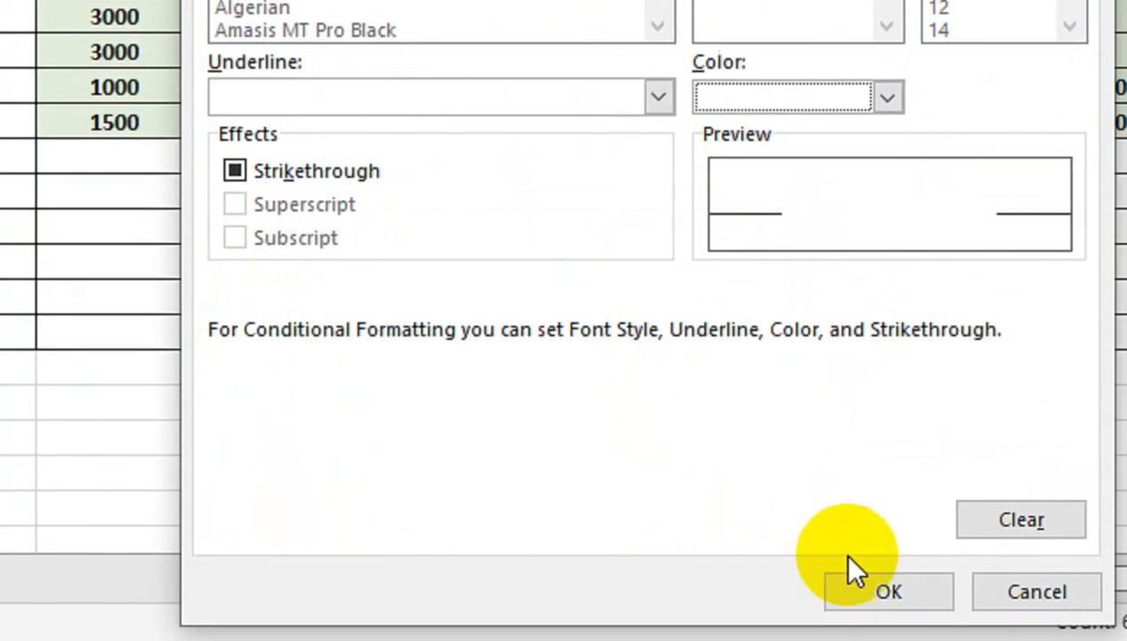
left_click(855, 591)
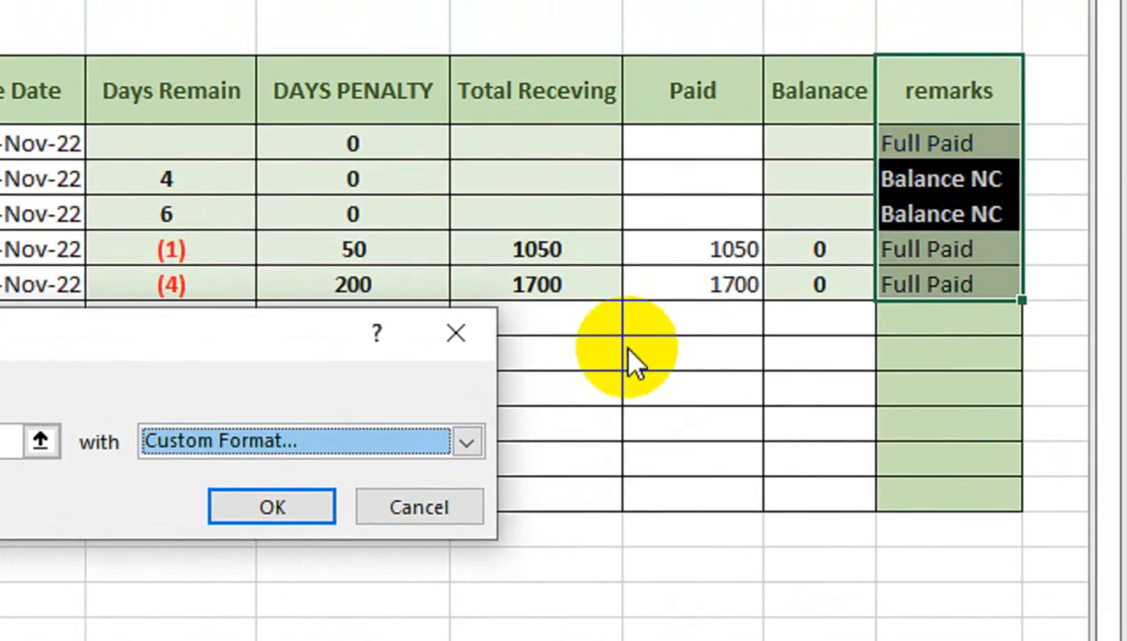
left_click(312, 507)
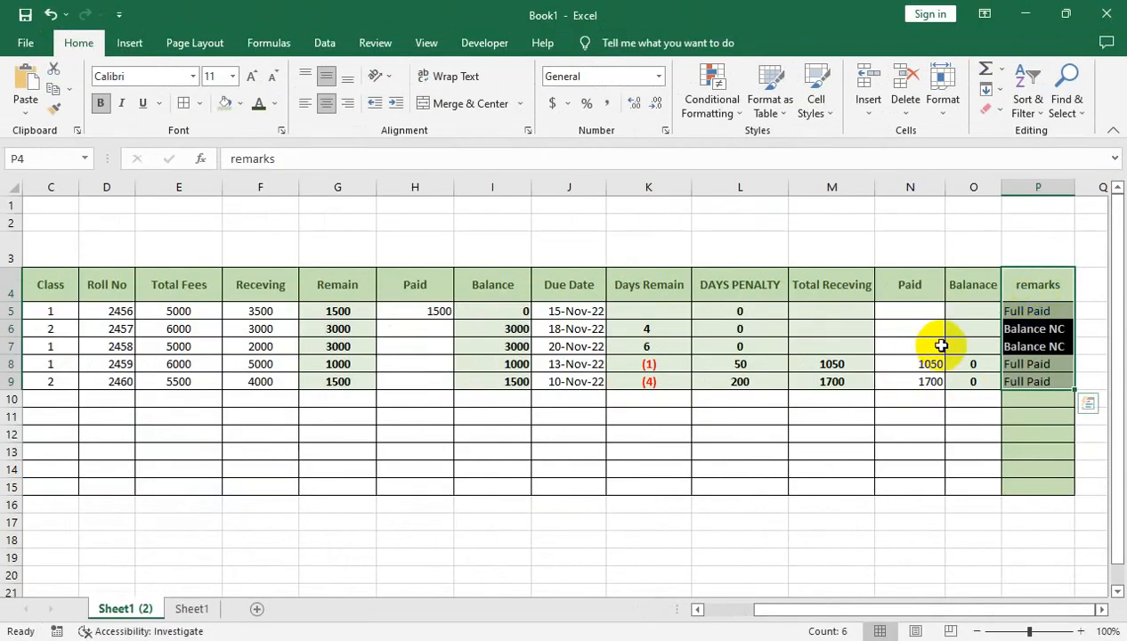
- Open the paid amount in H5 for editing
left_click(446, 345)
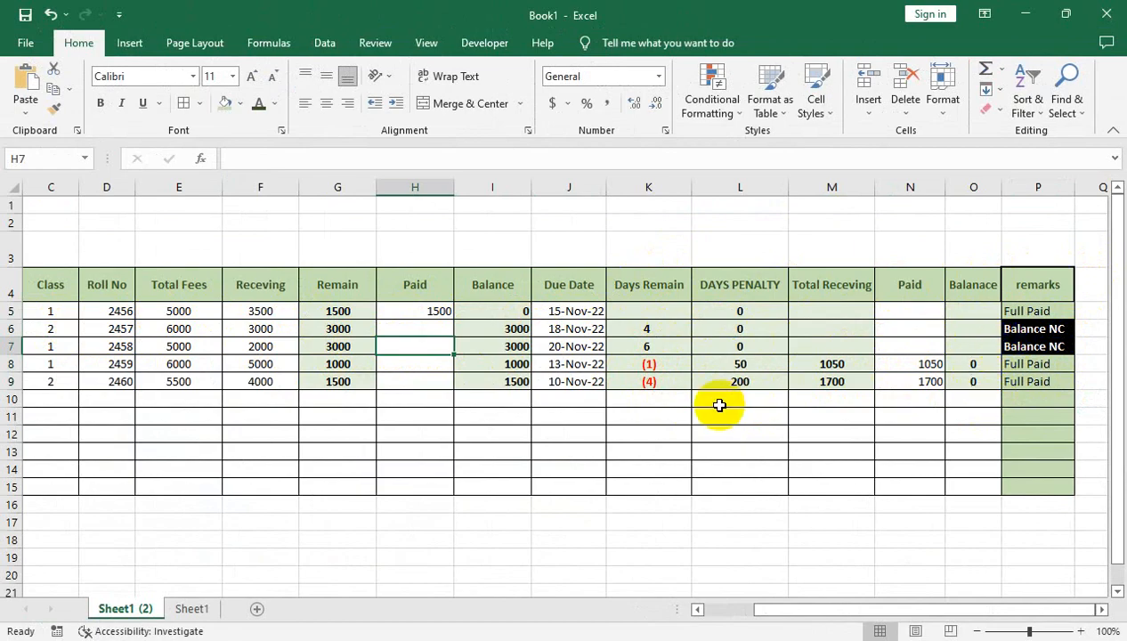
left_click(444, 310)
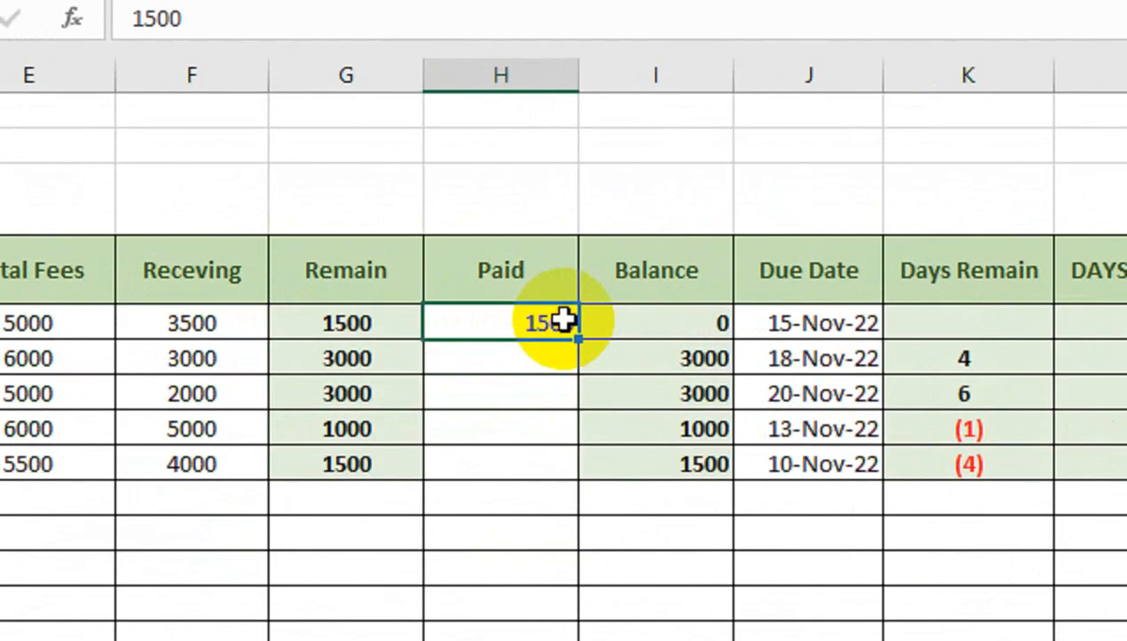